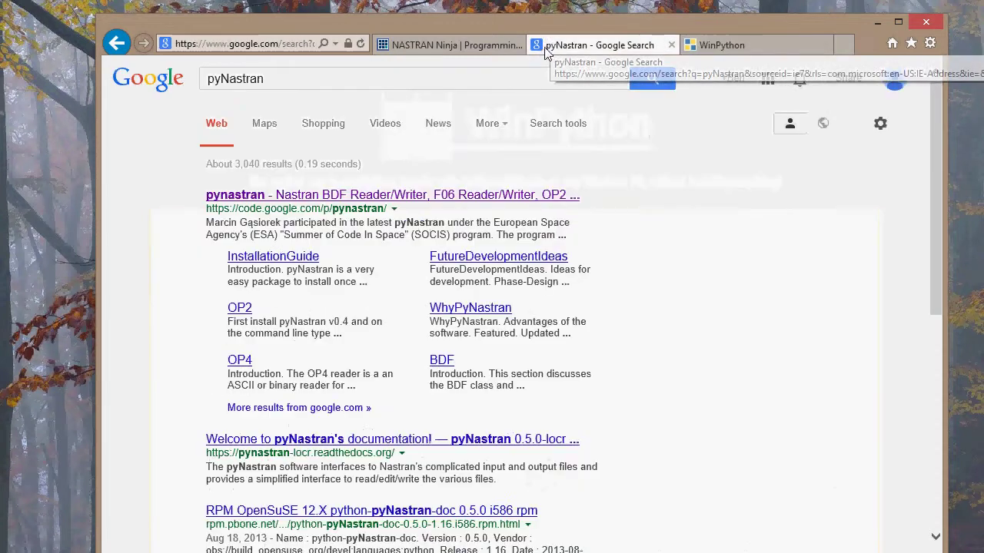
- Go to the NASTRAN Ninja website and open its Source Code page
click(456, 46)
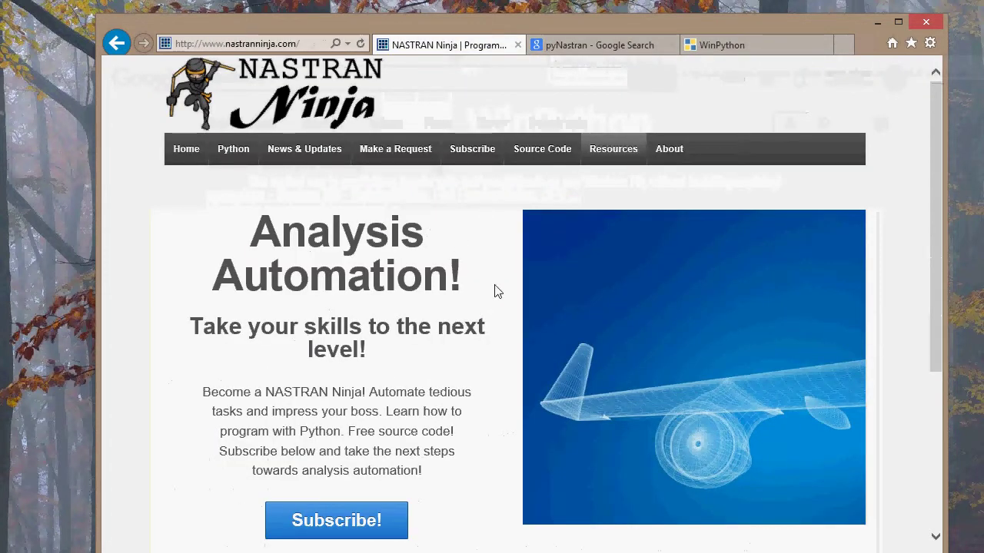
drag(610, 22, 603, 21)
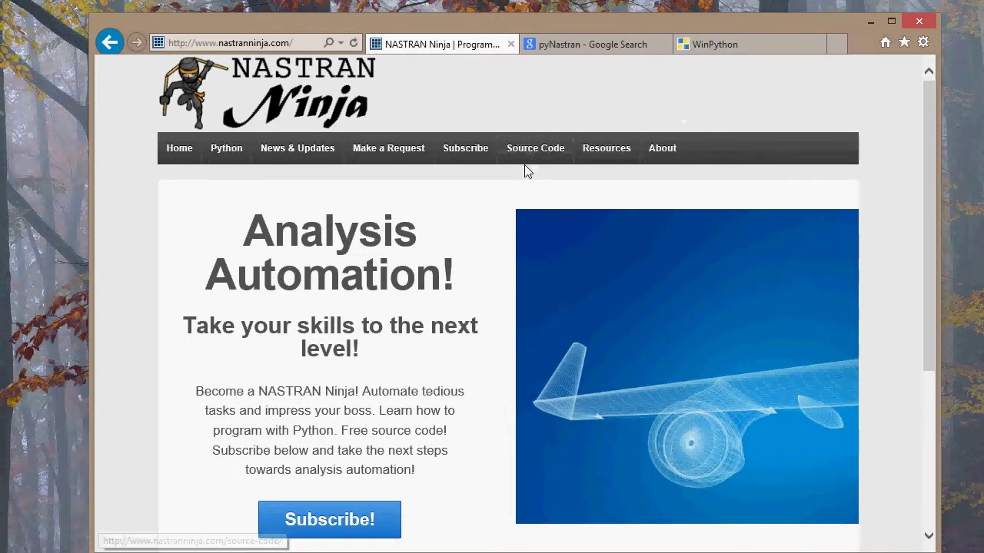
drag(558, 25, 551, 19)
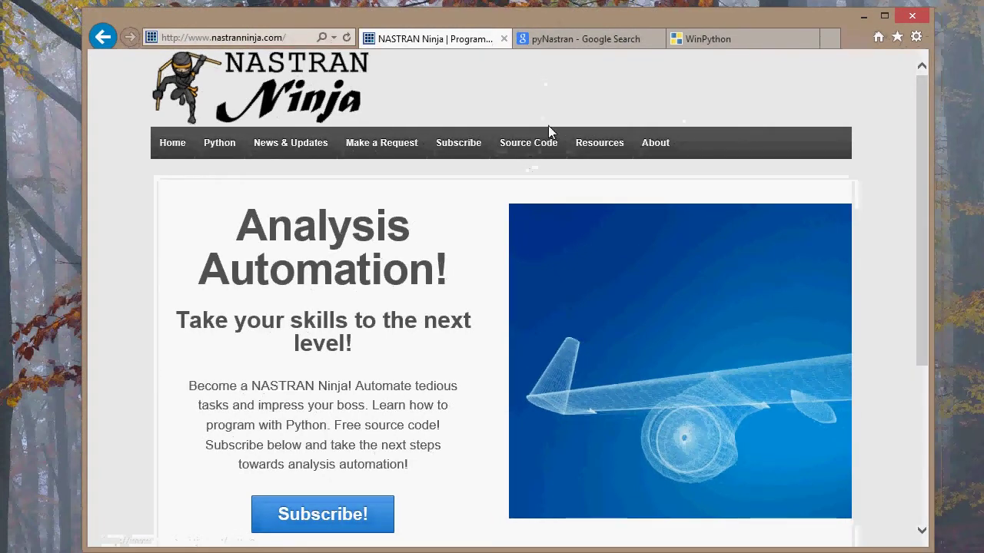
click(551, 150)
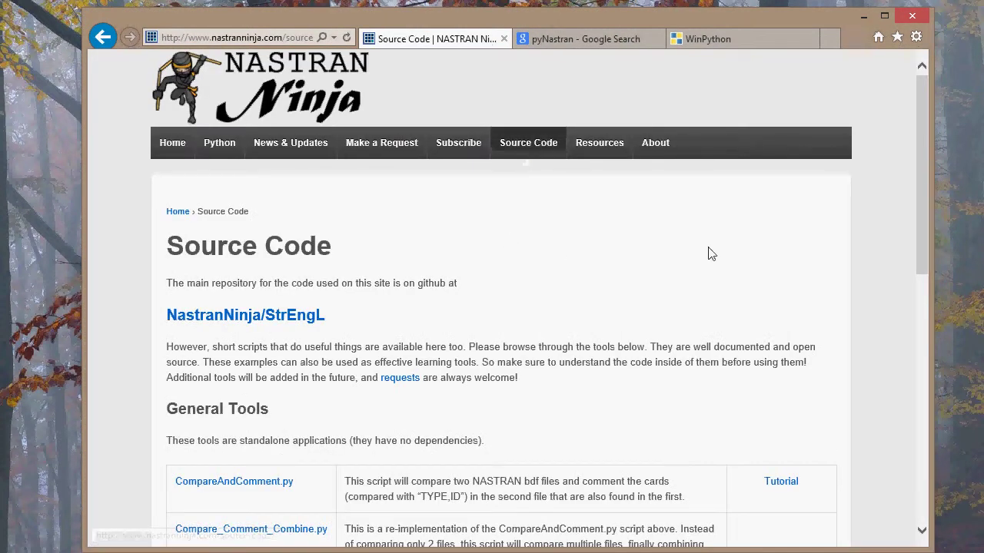
- Examine the General, StrEngL, and StrEngL & pyNastran tool lists on the Source Code page
drag(918, 199, 927, 395)
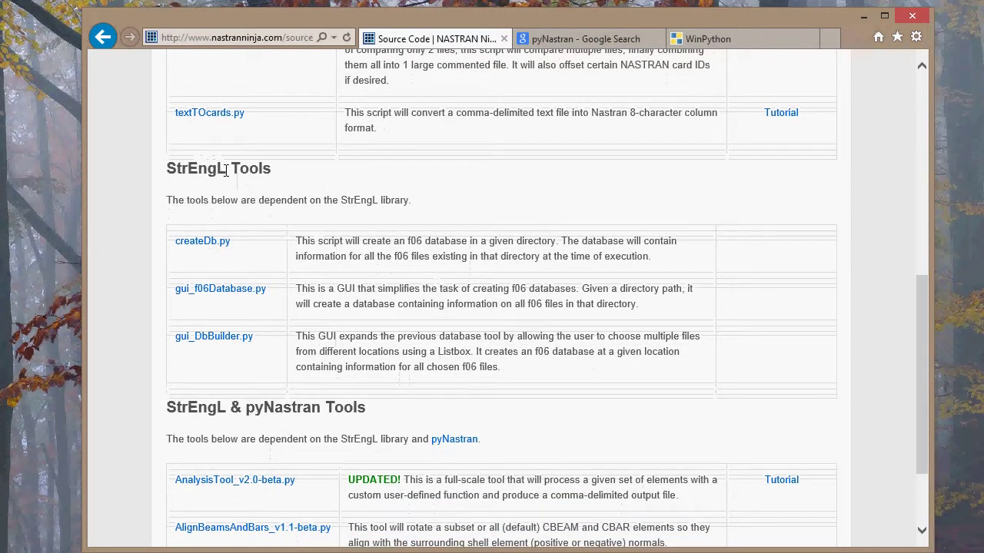
drag(923, 392, 927, 438)
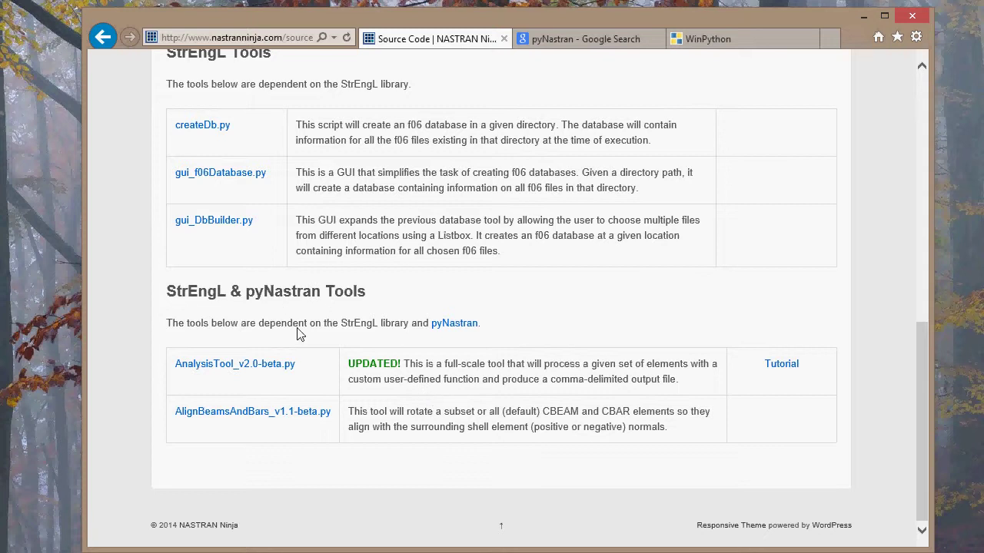
scroll(917, 442, up, 9)
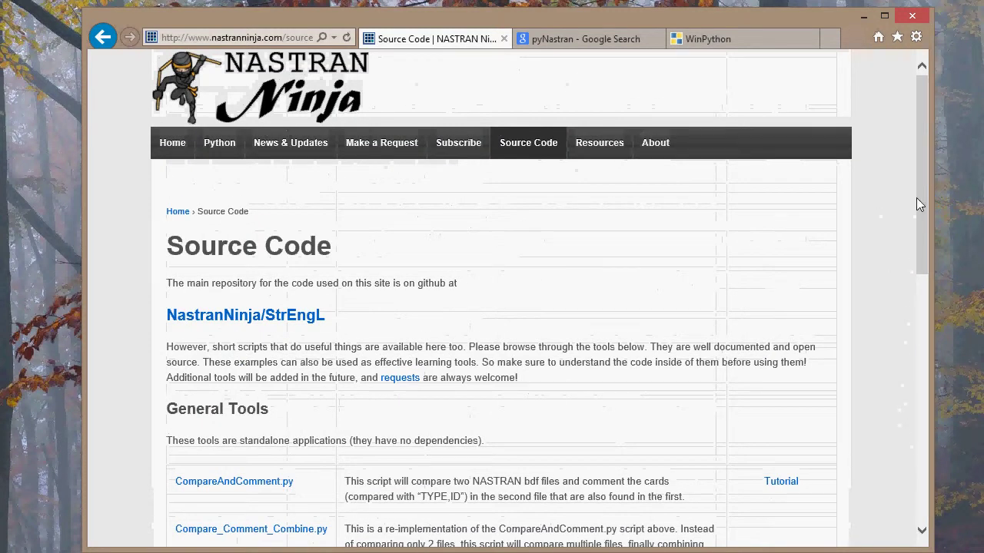
scroll(917, 198, down, 9)
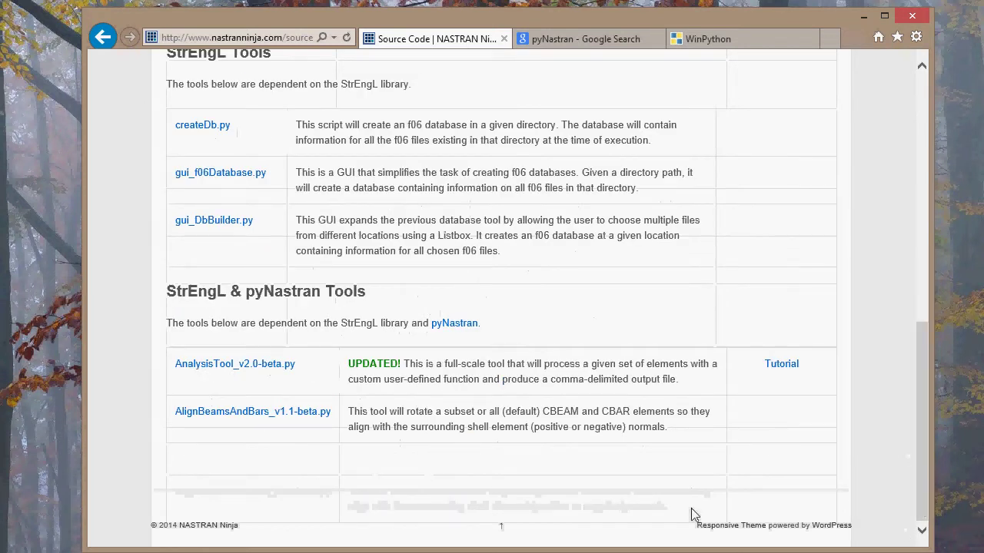
scroll(915, 484, up, 3)
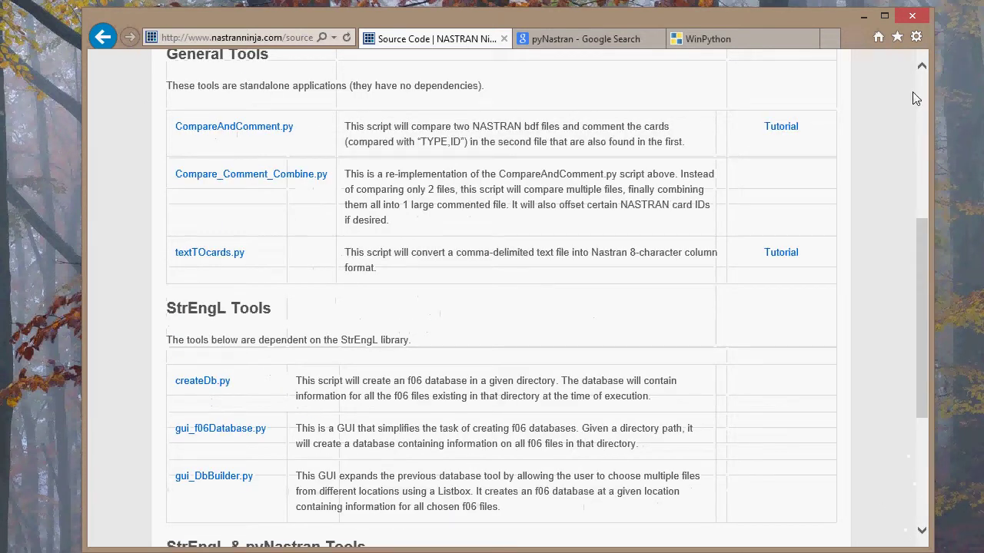
drag(925, 301, 931, 129)
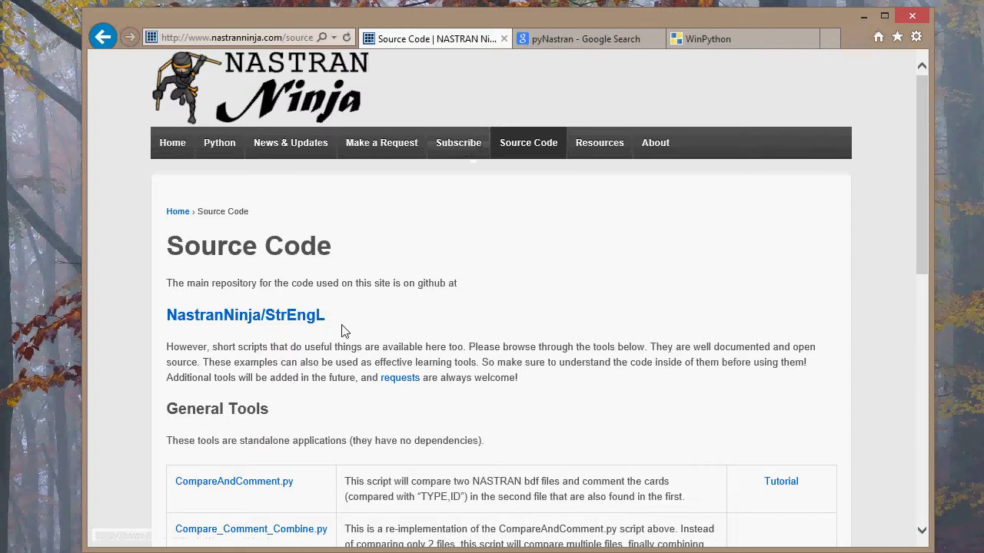
- Open the NastranNinja/StrEngL repository on GitHub from the Source Code page
click(288, 322)
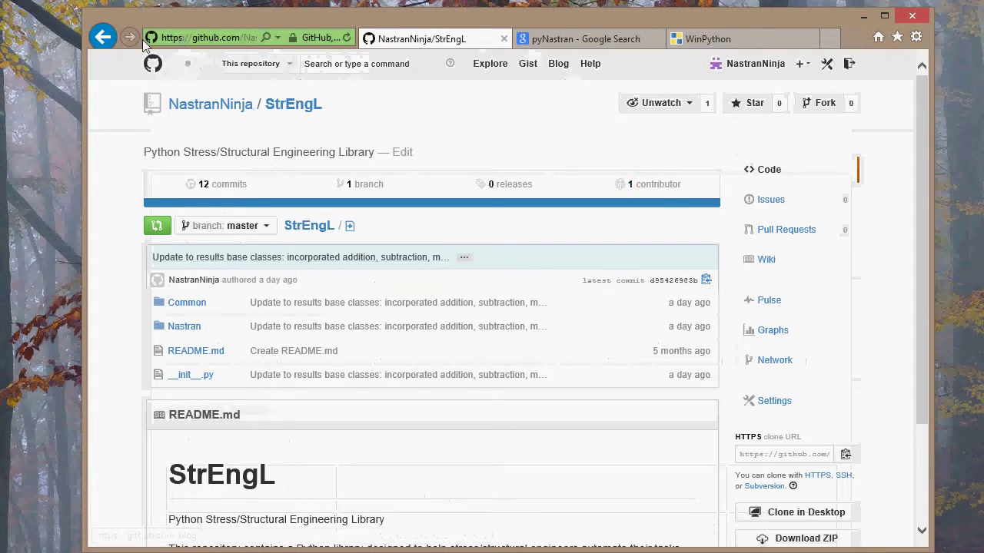
click(102, 36)
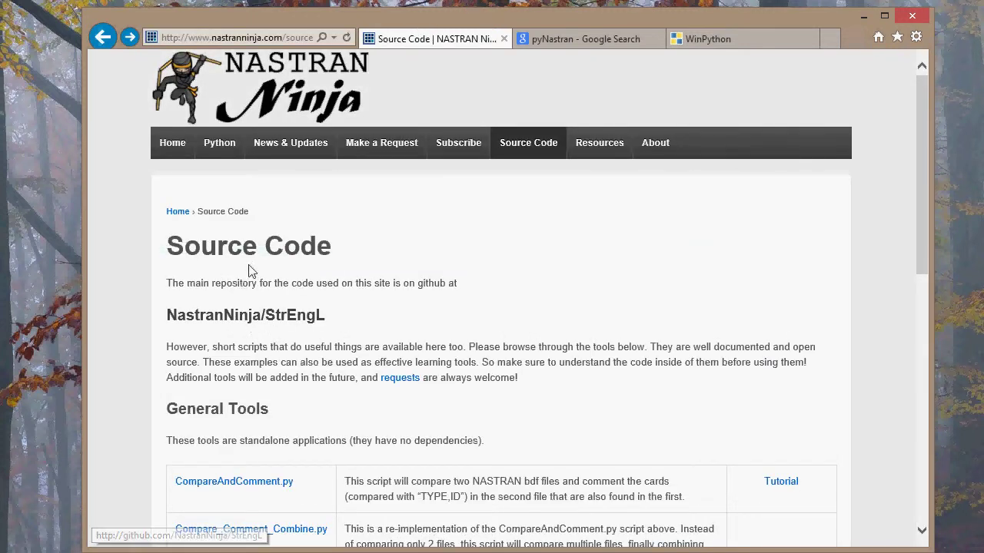
click(269, 320)
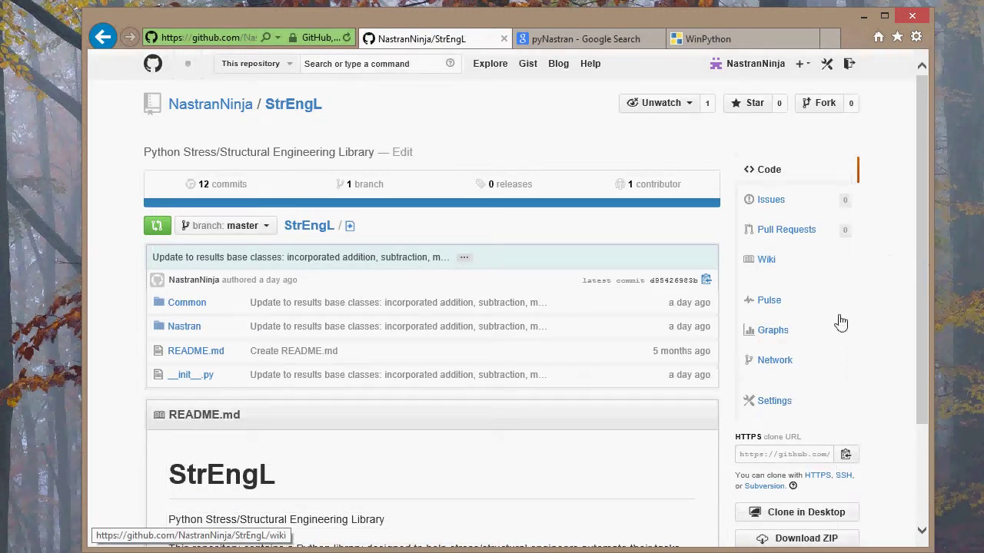
- Download the StrEngL repository as StrEngL-master.zip, save it to the Desktop, and dismiss the download notification
drag(927, 165, 926, 272)
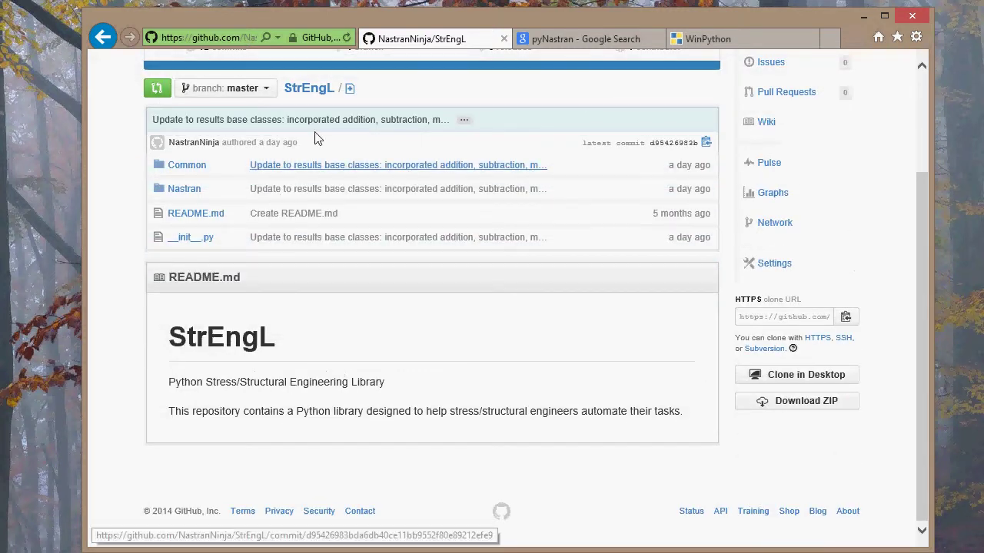
click(799, 415)
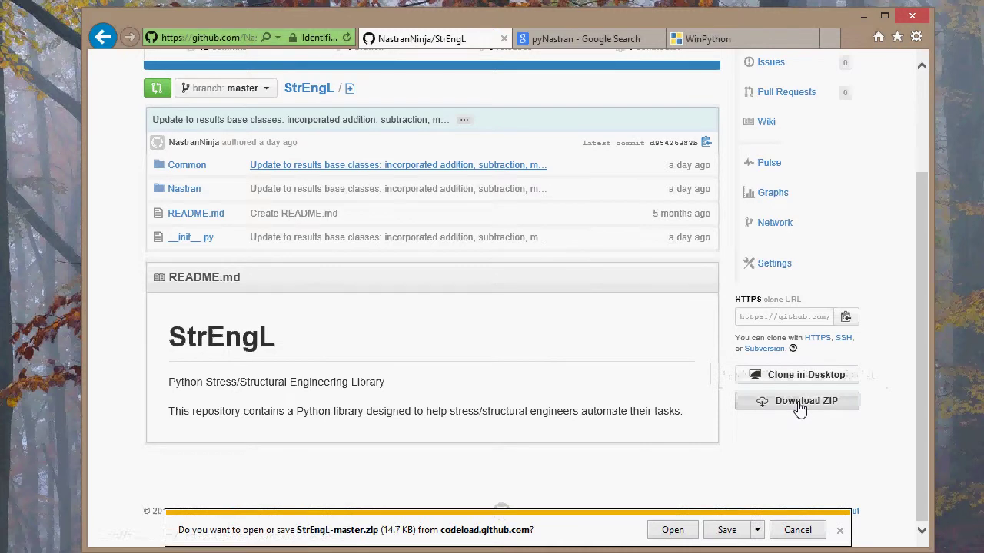
click(757, 529)
click(742, 552)
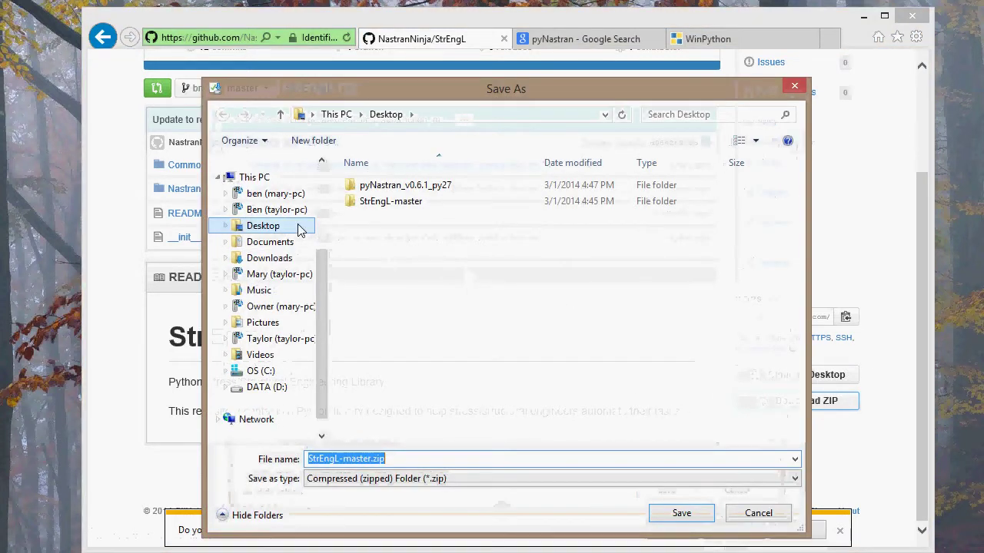
click(300, 226)
click(696, 517)
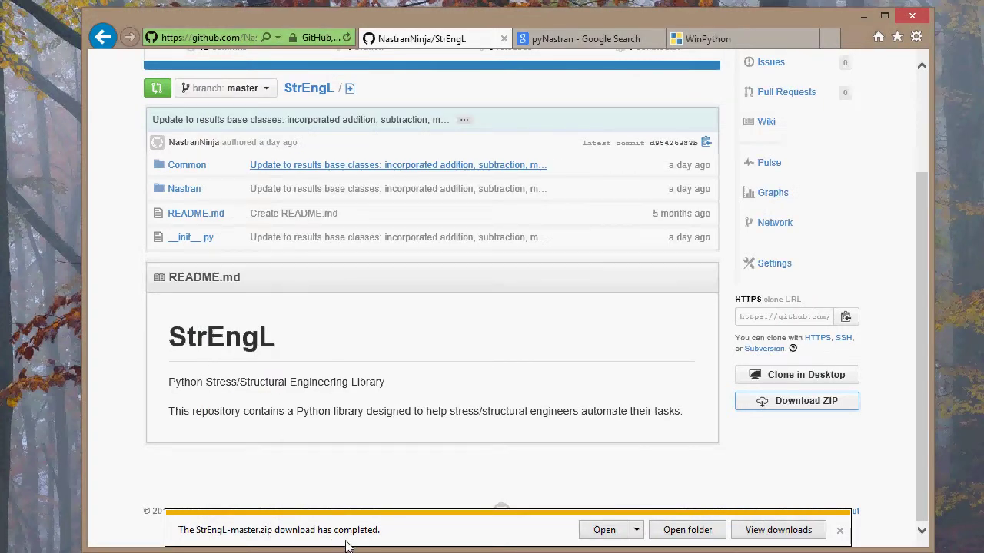
click(840, 531)
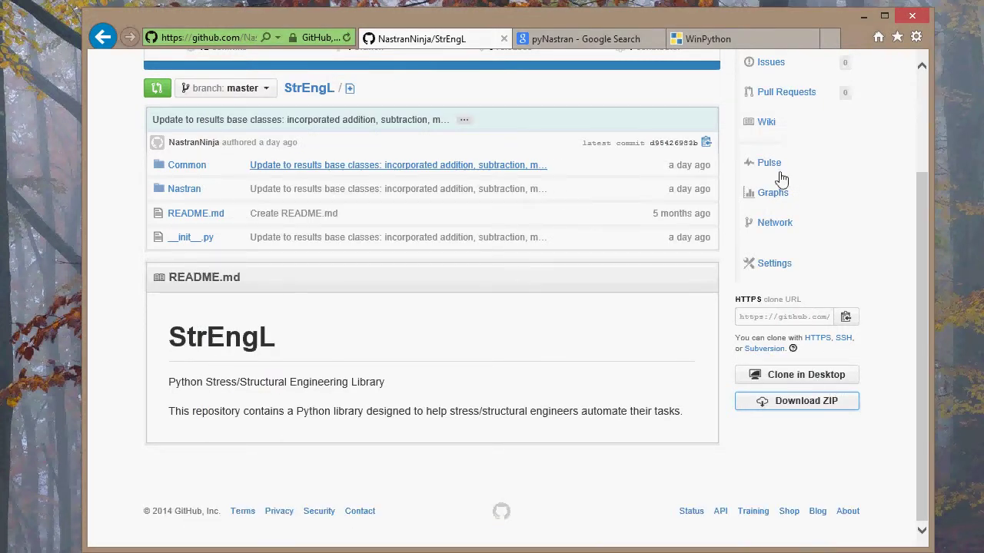
- Close the GitHub page and open the pyNastran_v0.6.1_py27.zip download page of the pynastran project from the Google results
click(504, 39)
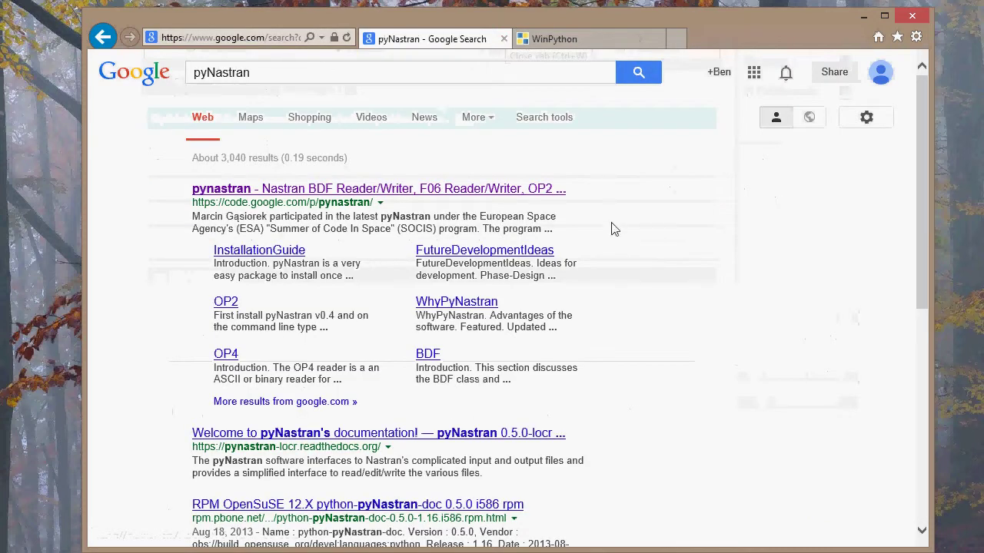
click(252, 192)
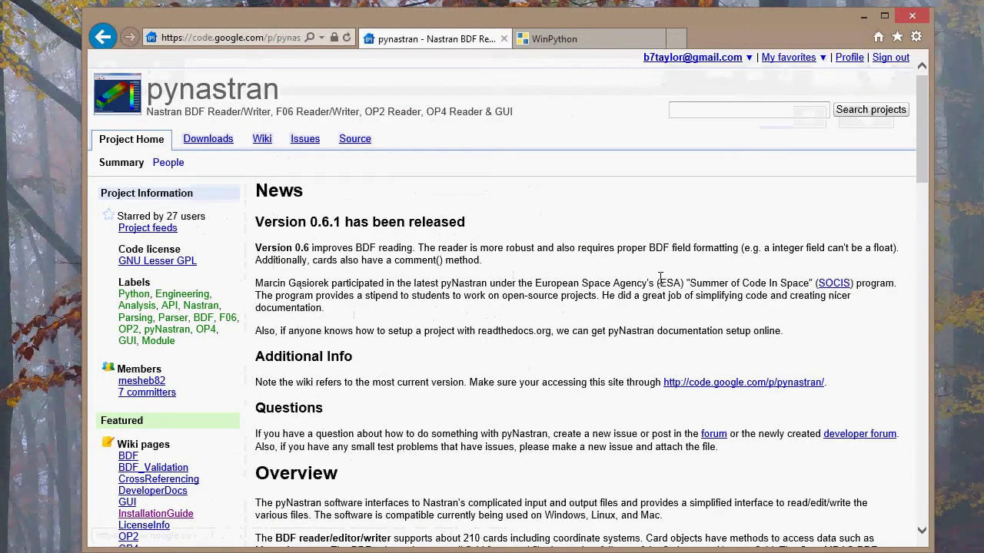
click(220, 141)
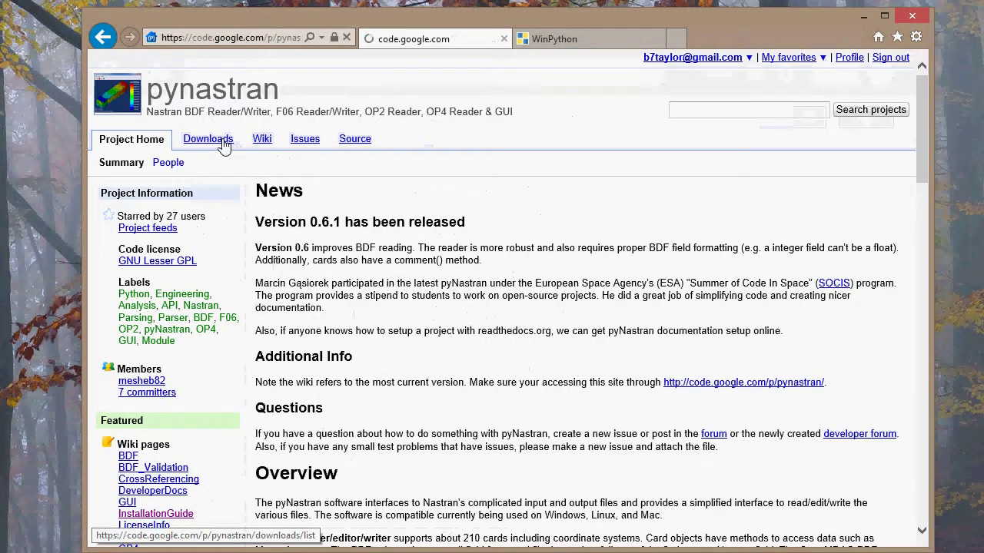
click(232, 231)
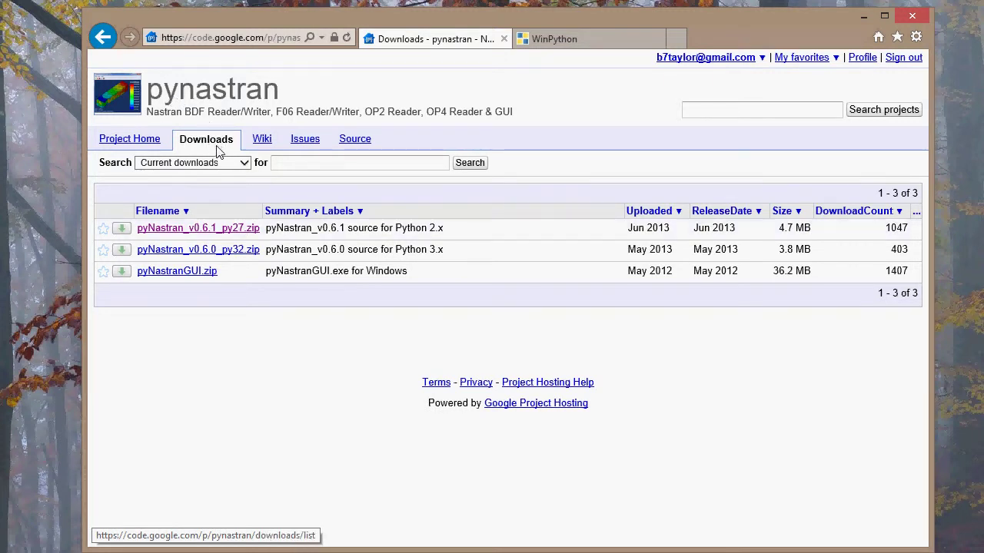
click(244, 234)
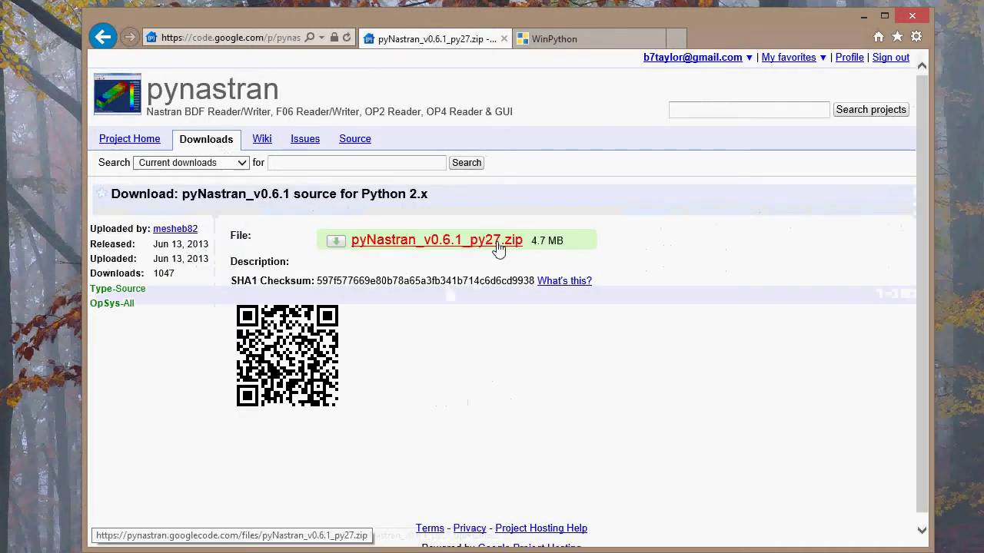
- Download pyNastran_v0.6.1_py27.zip, save it to the Desktop, and dismiss the download notification
click(498, 245)
click(757, 532)
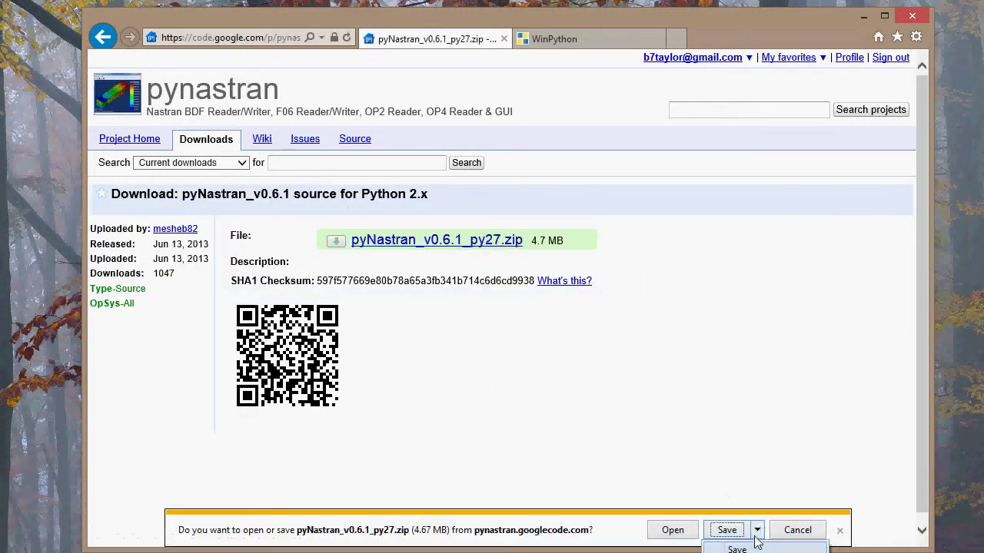
click(746, 552)
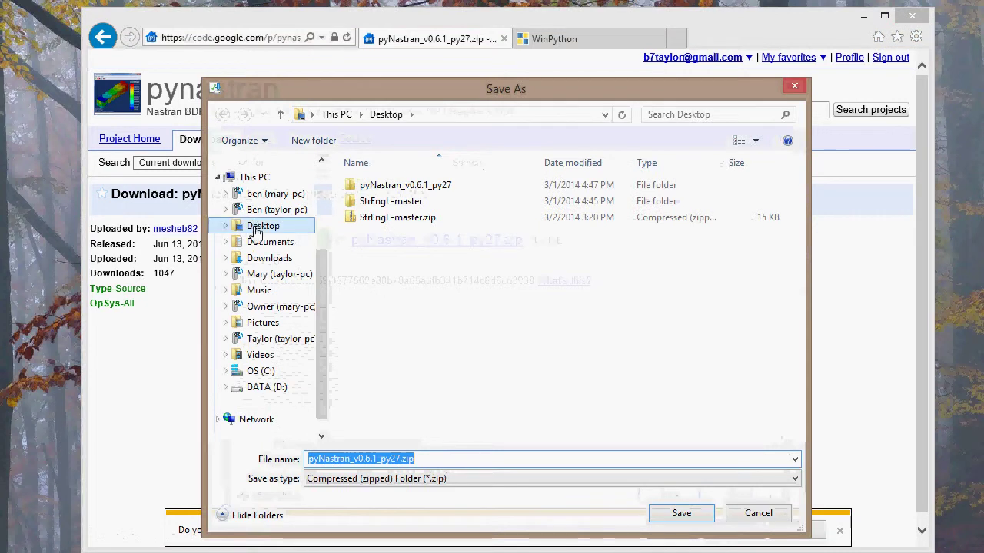
click(658, 516)
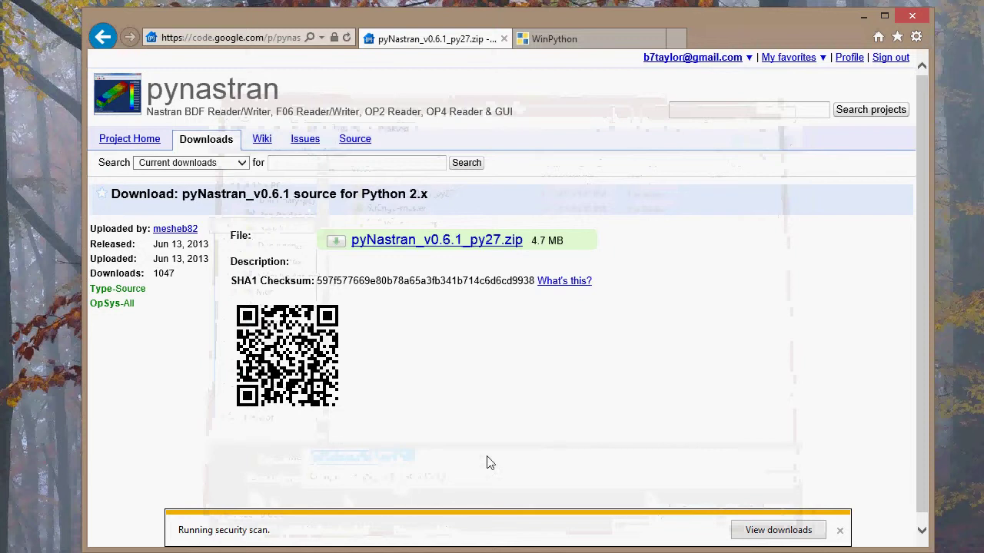
click(840, 531)
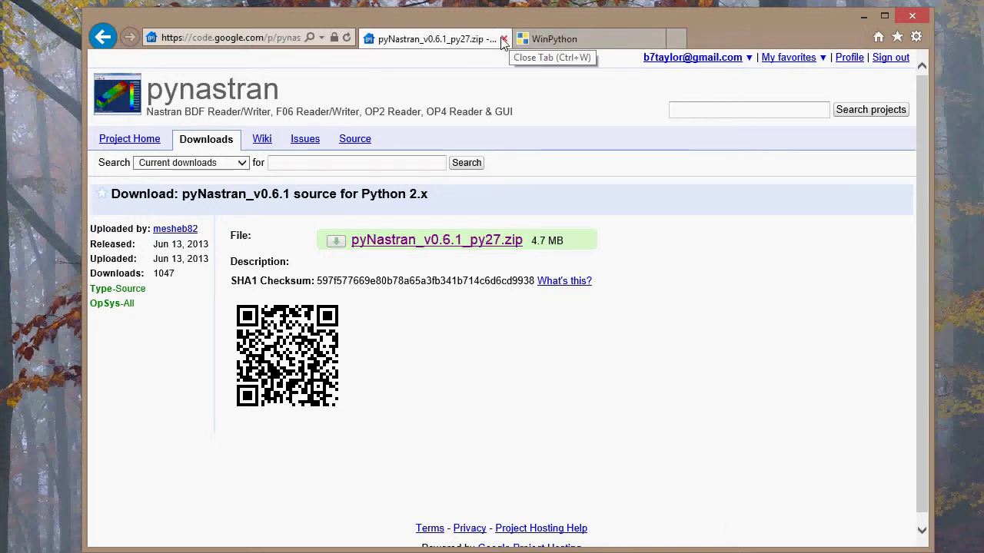
- Examine the latest releases and overview on the WinPython homepage, checking the 32bit and 64bit options for 2.7.6.2
click(588, 45)
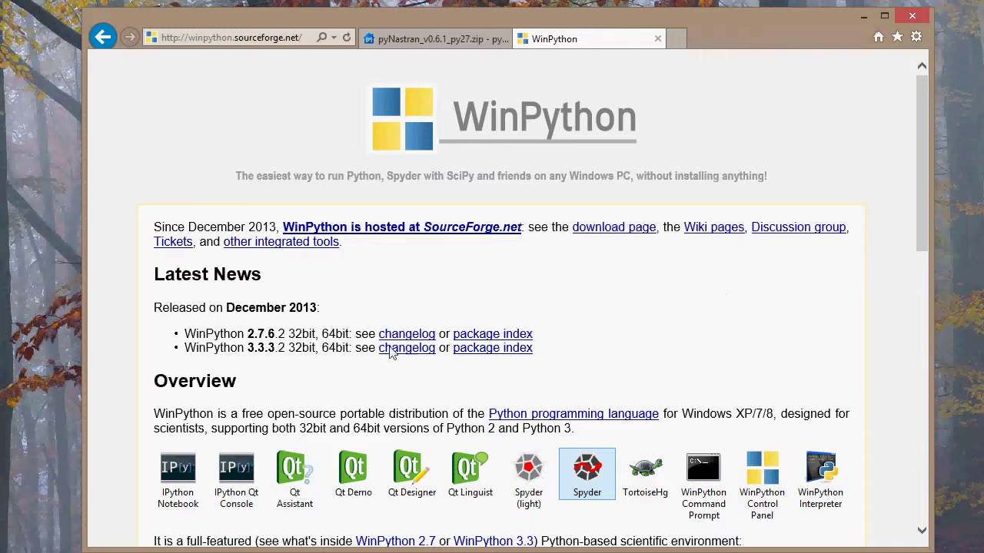
drag(324, 336, 354, 332)
drag(290, 335, 350, 333)
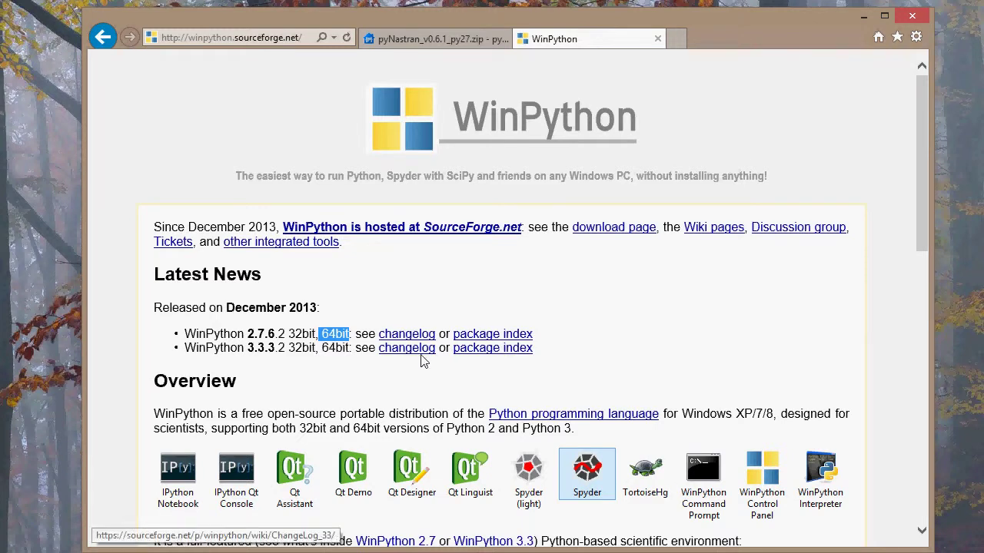
click(328, 351)
mouse_move(322, 349)
mouse_down()
mouse_move(350, 335)
mouse_move(321, 341)
mouse_up()
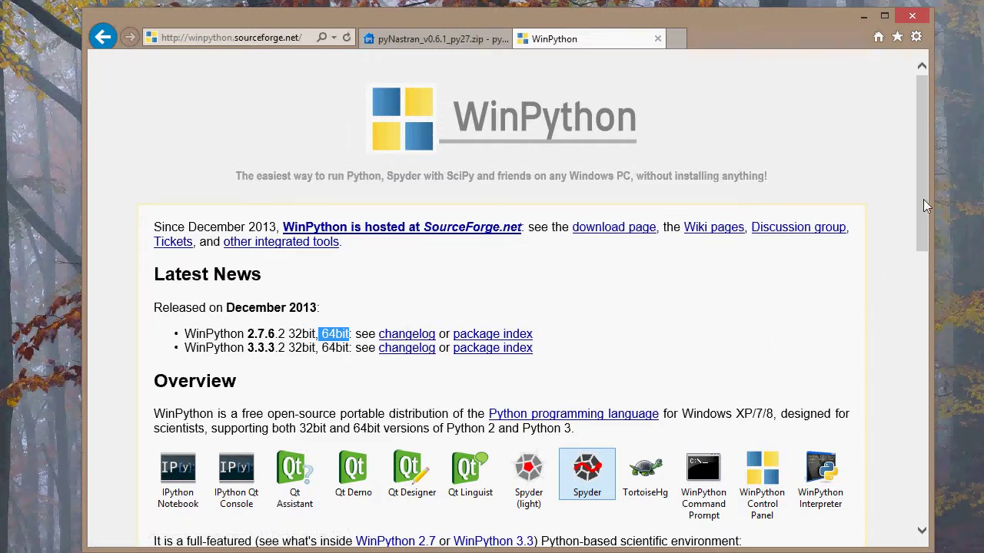
drag(923, 199, 920, 164)
drag(920, 175, 919, 222)
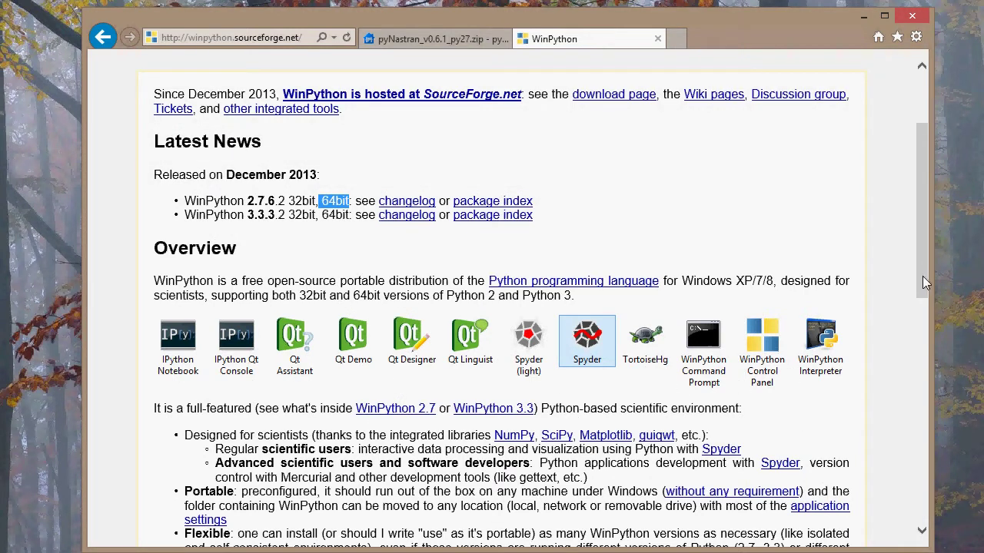
drag(925, 283, 927, 194)
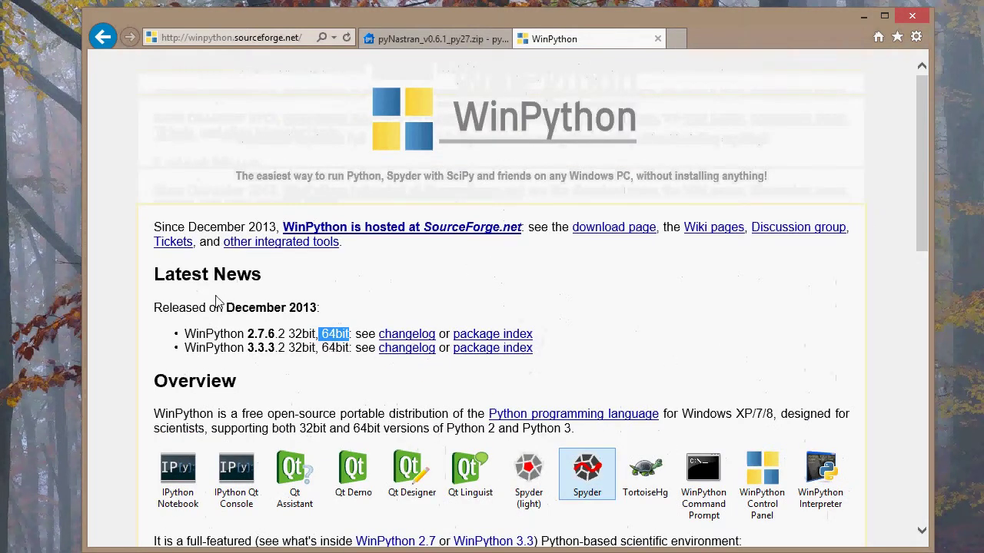
click(610, 341)
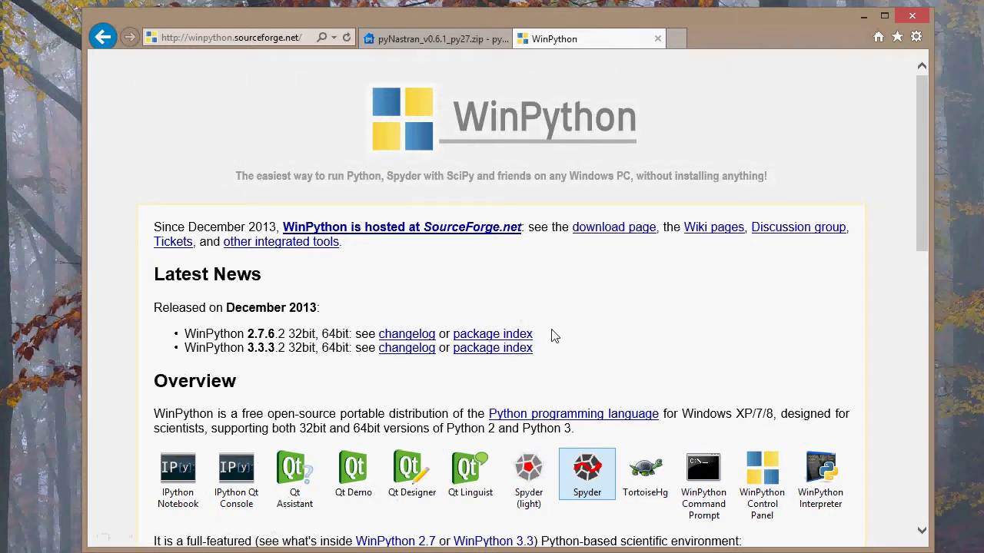
- Open the WinPython 2.7.6.2 package index from the homepage and go to the project's Files listing on SourceForge
click(477, 339)
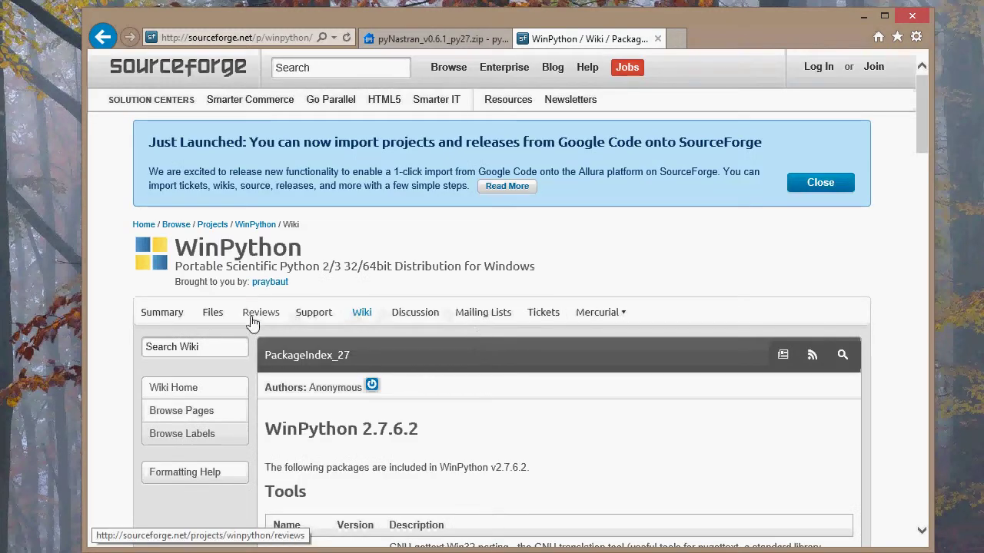
click(221, 319)
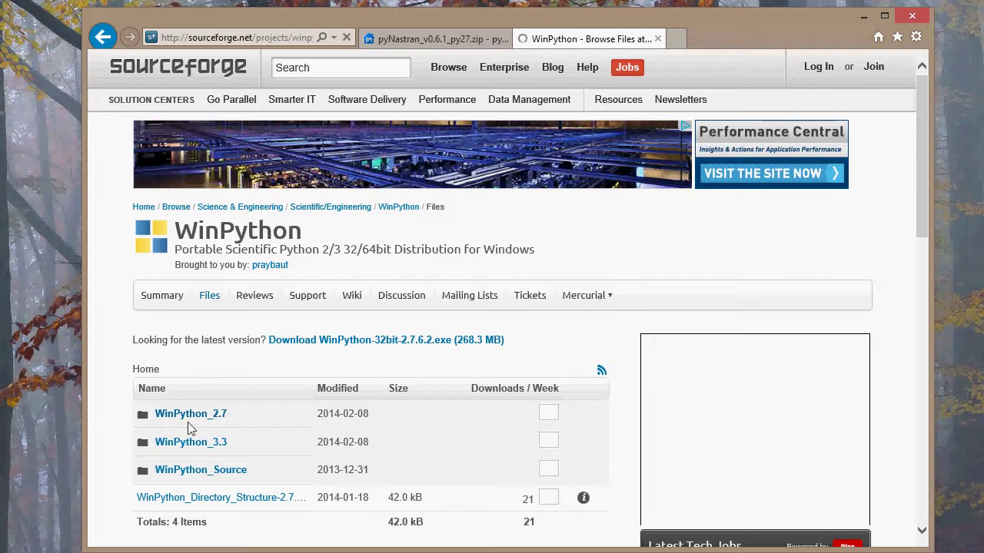
click(468, 39)
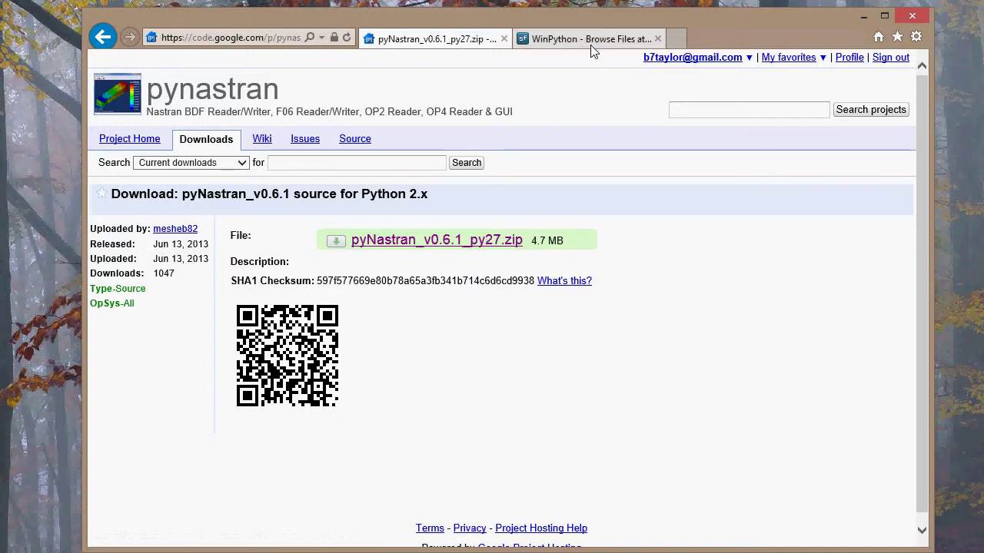
click(592, 39)
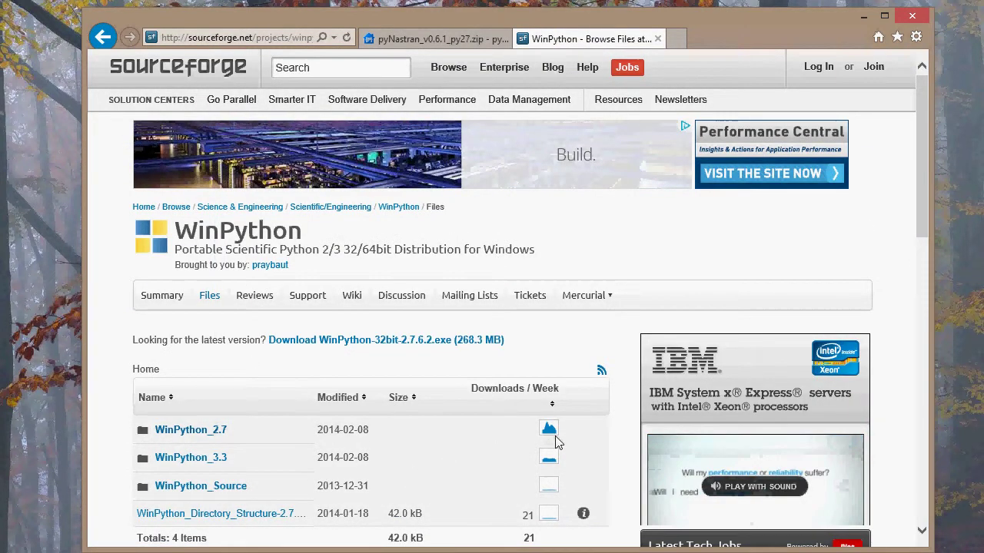
scroll(933, 219, down, 1)
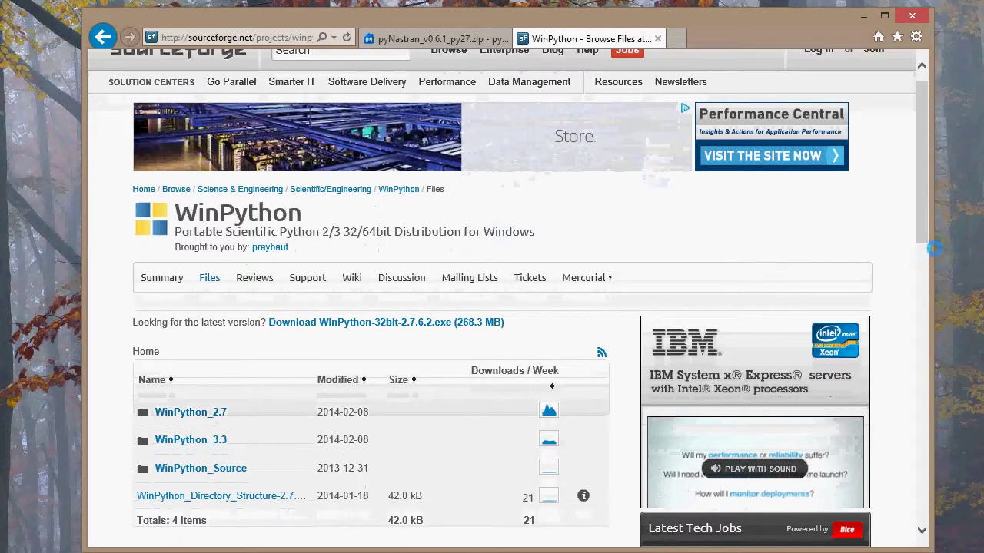
- Download WinPython-64bit-2.7.6.3.exe from the 2.7.6.3 folder inside WinPython_2.7
click(216, 415)
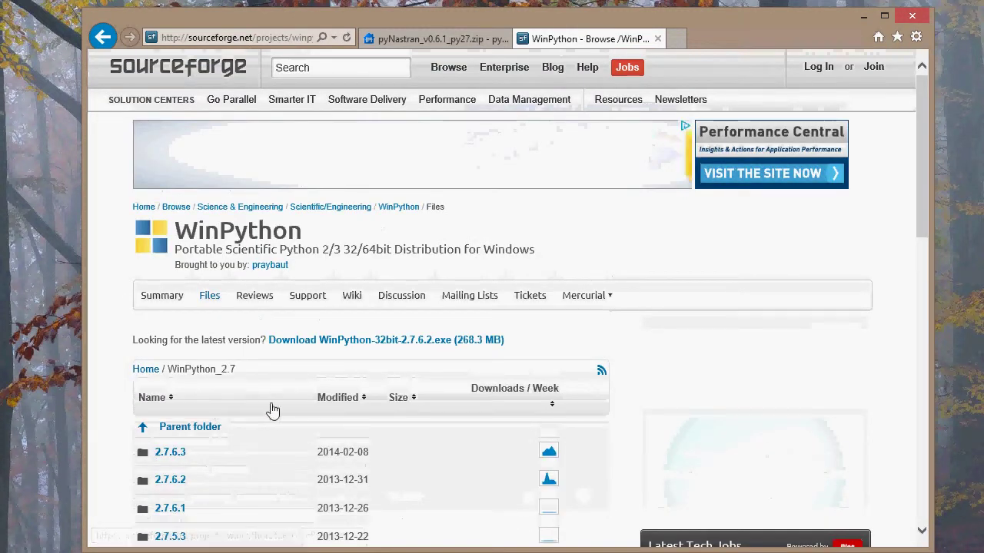
scroll(927, 242, down, 3)
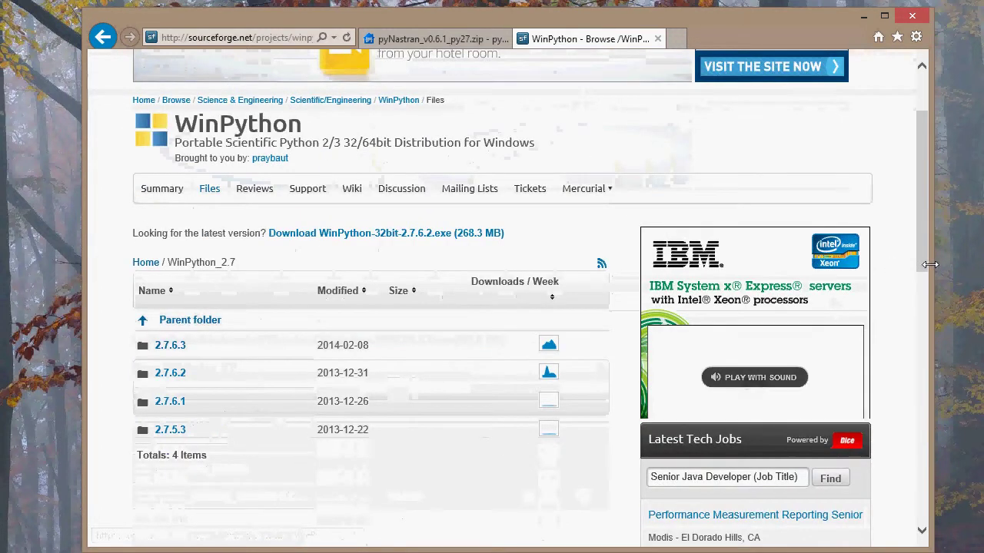
click(177, 347)
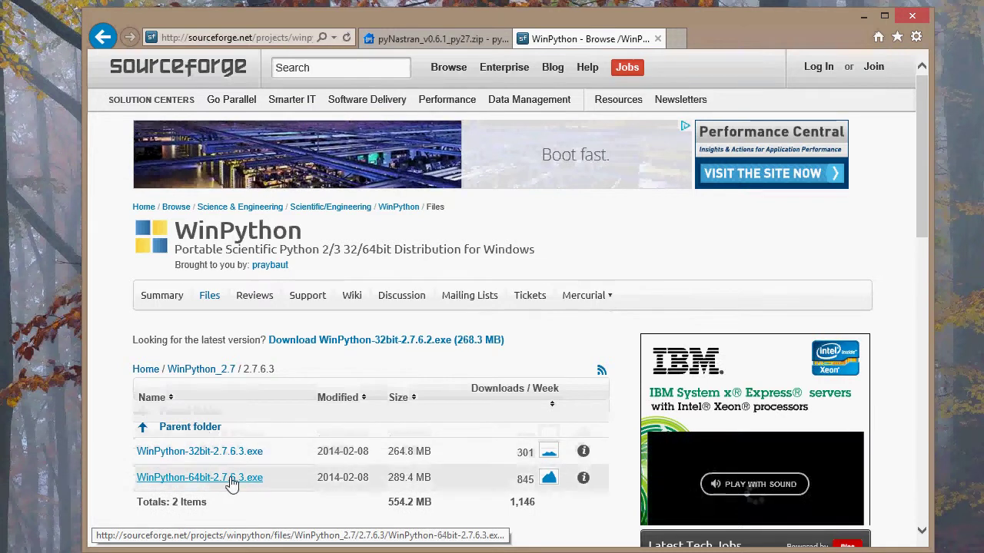
click(233, 481)
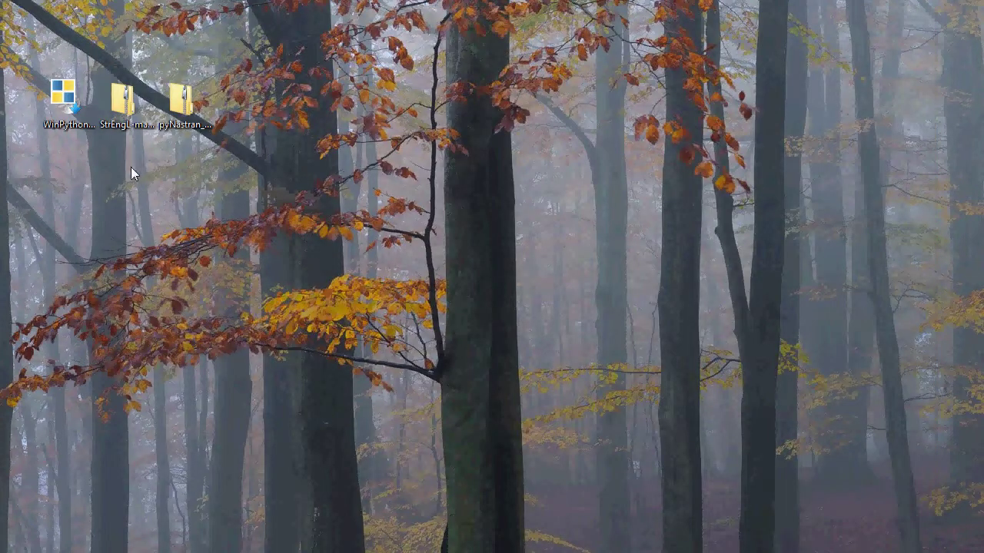
- Check the downloaded WinPython, StrEngL and pyNastran files on the desktop, selecting each in turn and clearing the selection
click(81, 97)
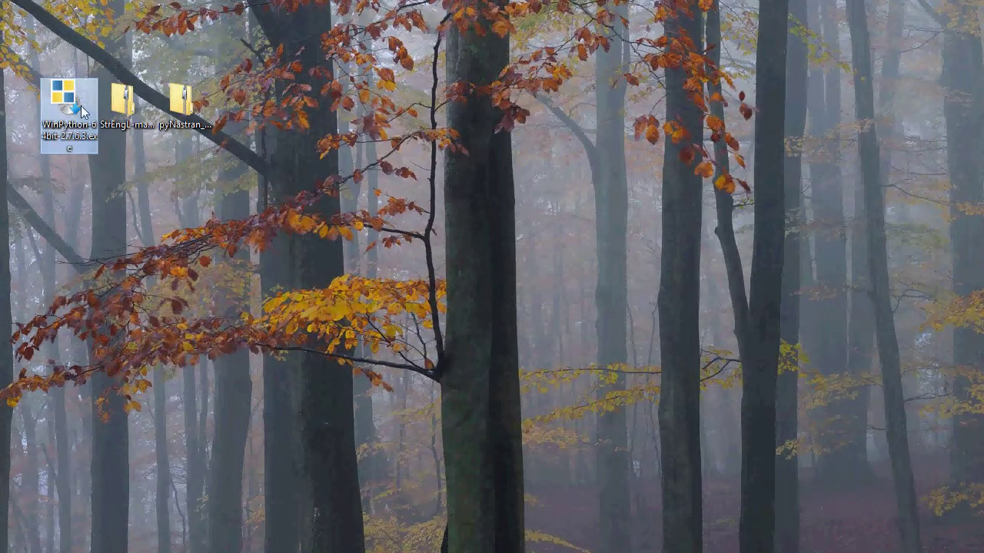
click(127, 108)
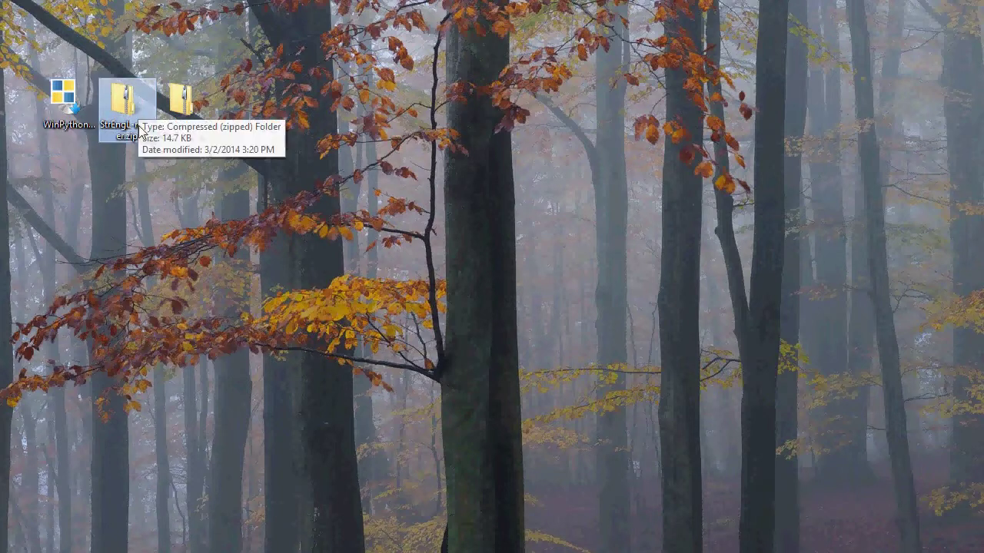
click(205, 98)
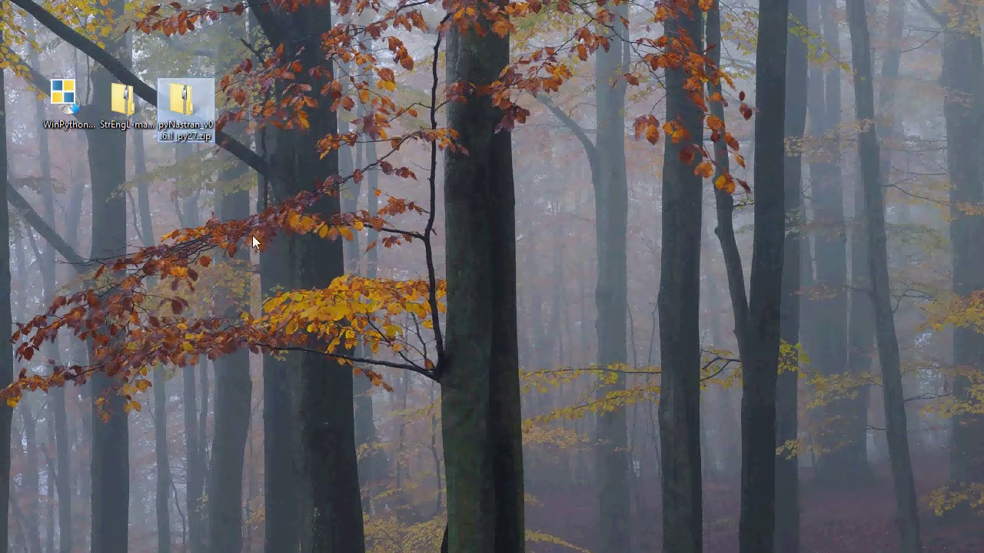
click(314, 234)
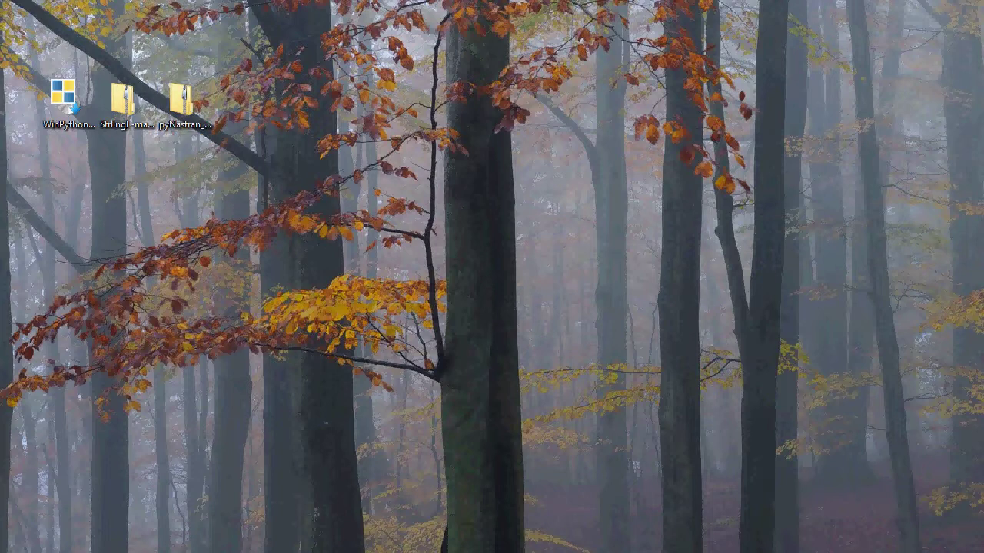
- Switch to Internet Explorer, review the InstallationGuide page in the pynastran wiki, and minimize the browser
key(alt+Tab)
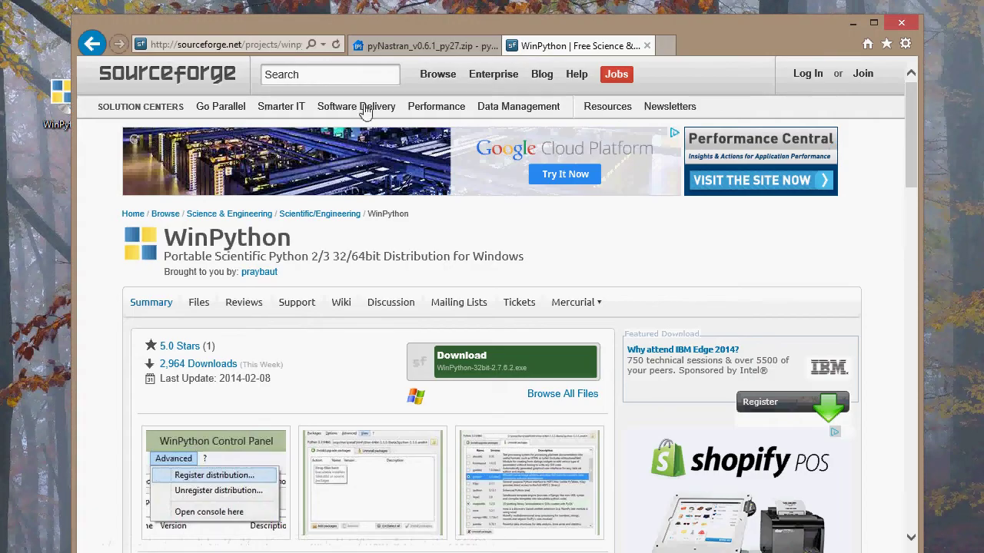
click(442, 46)
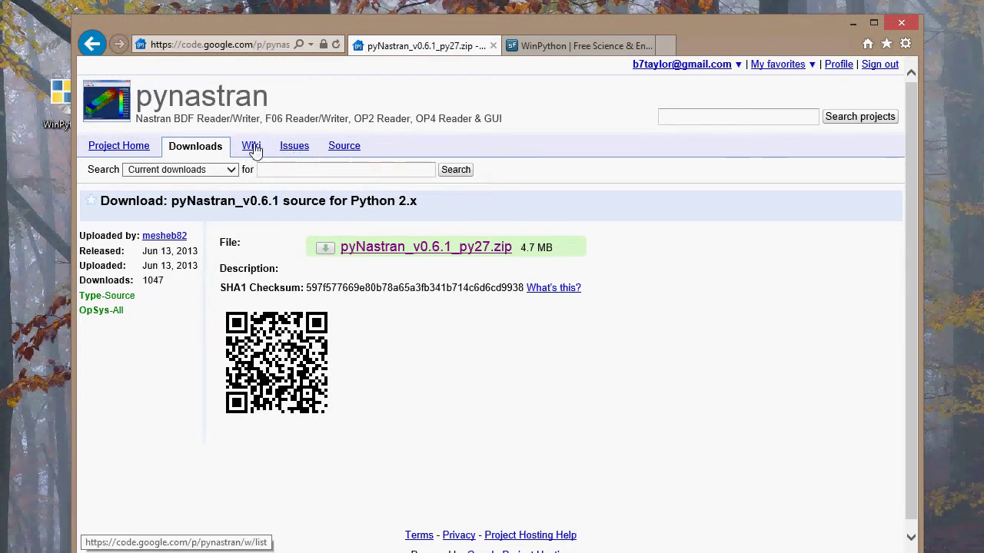
click(254, 148)
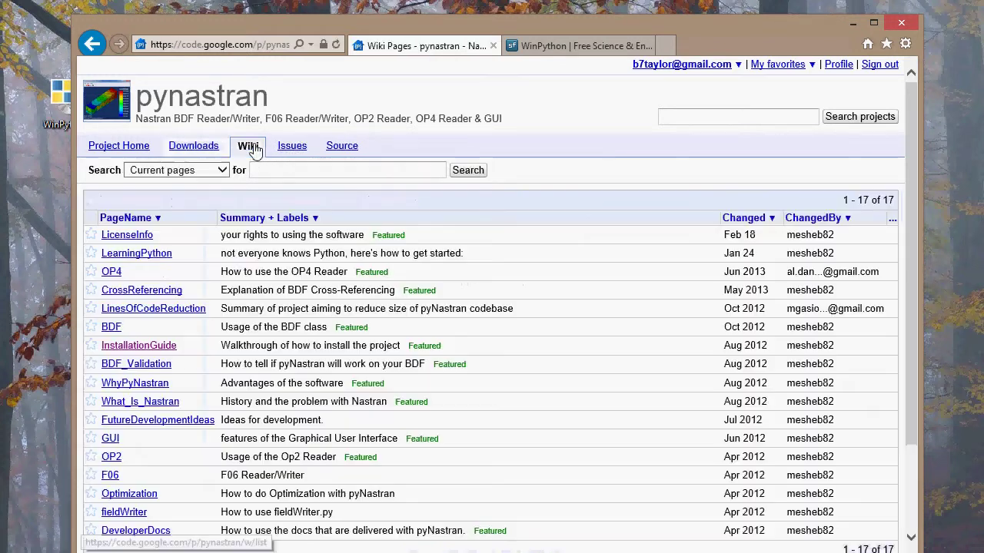
click(141, 357)
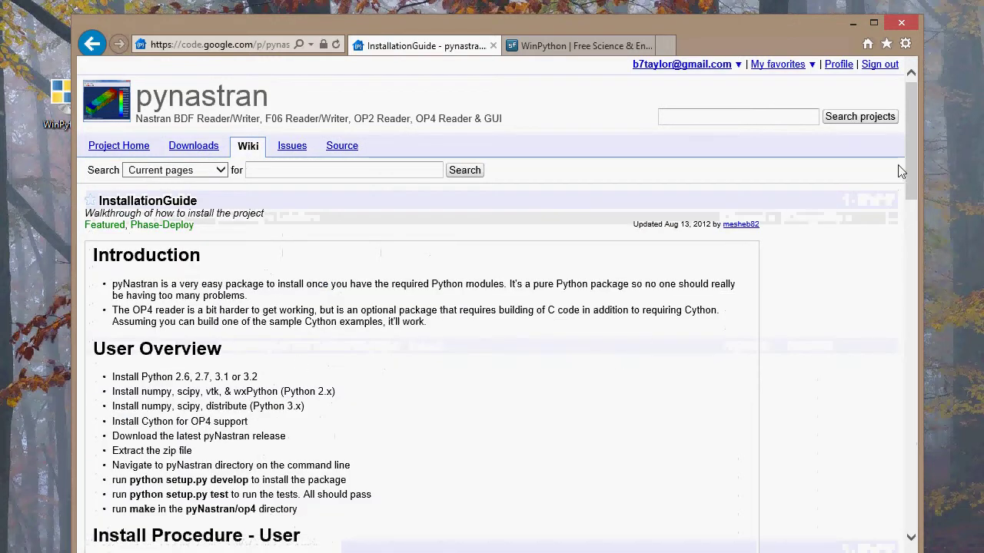
drag(910, 163, 916, 188)
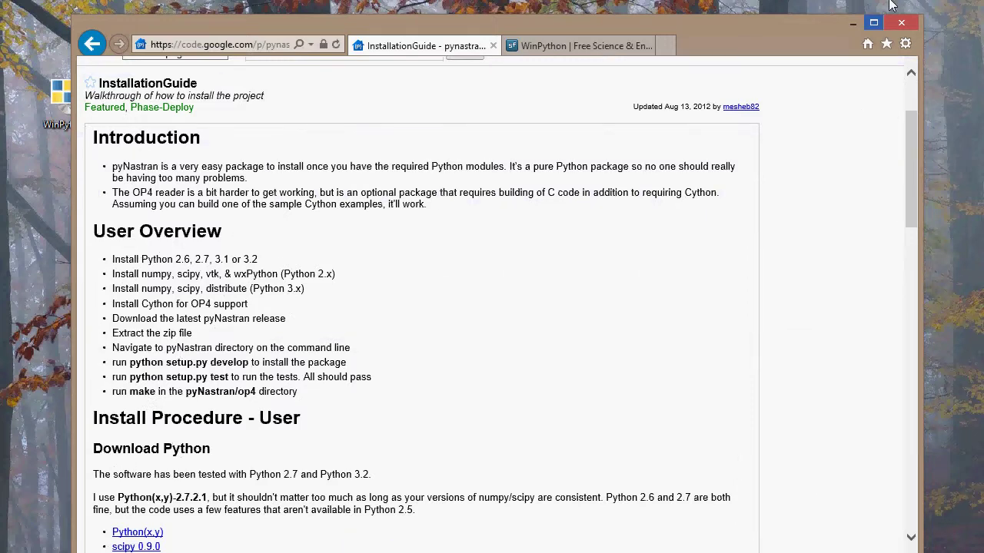
click(854, 24)
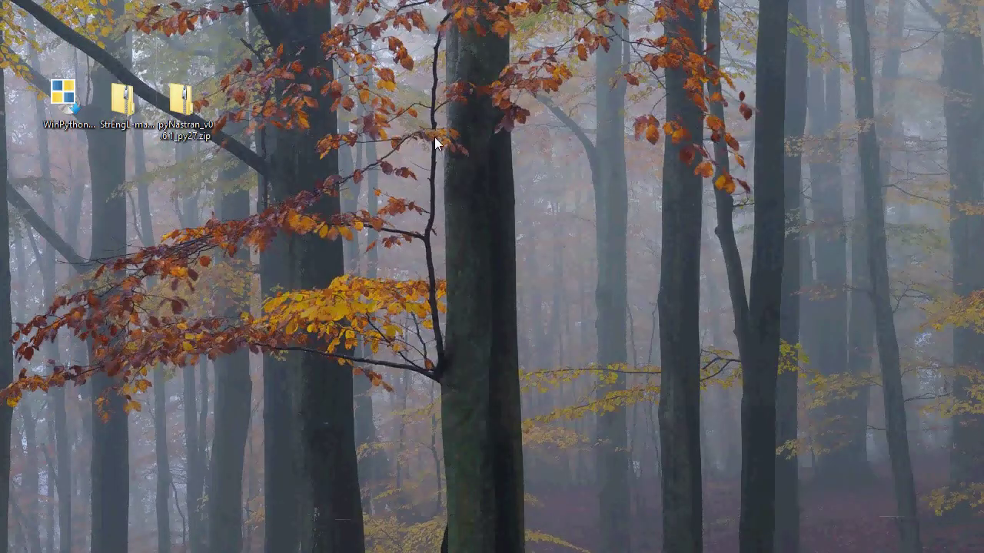
- Launch the WinPython 64bit 2.7.6.3 installer from the desktop and accept its license agreement
click(68, 104)
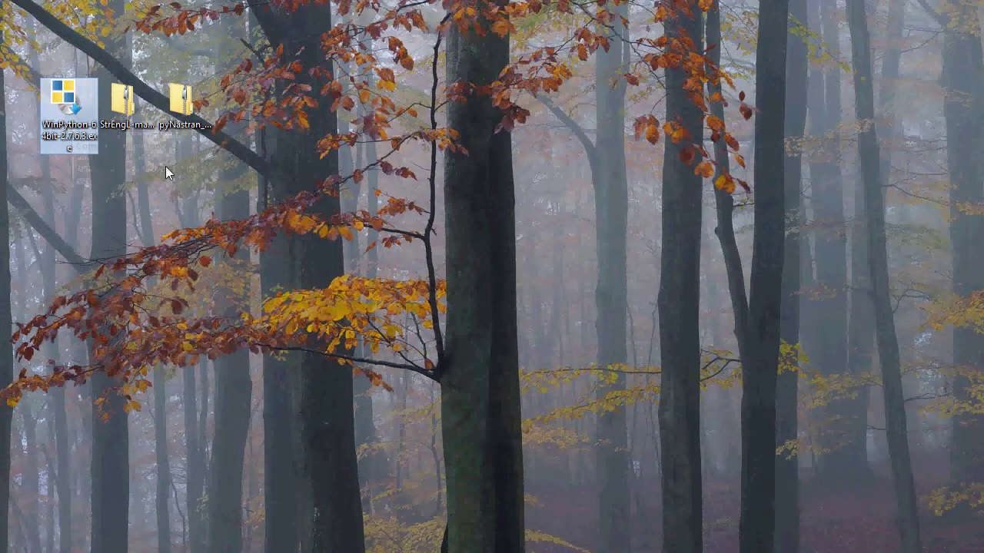
double_click(85, 103)
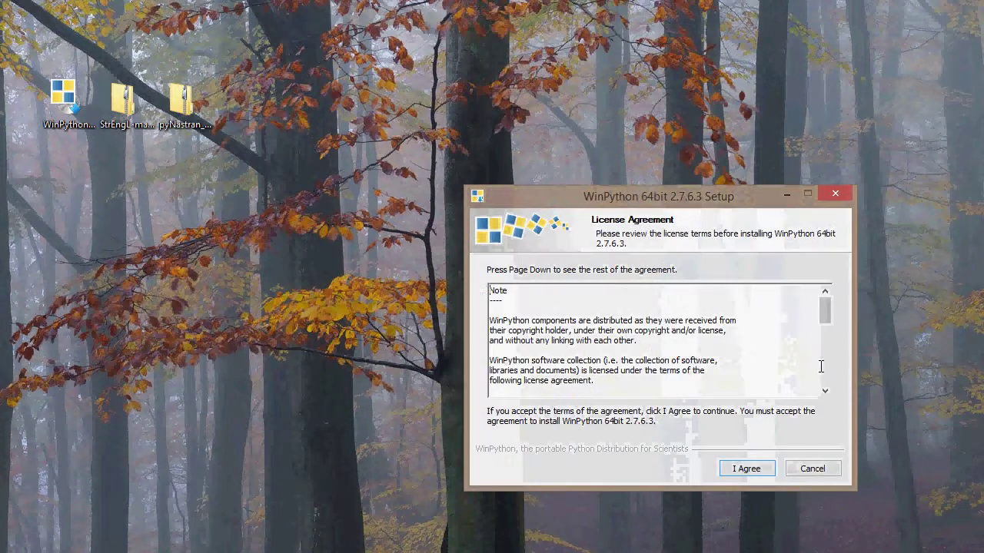
drag(731, 202, 646, 147)
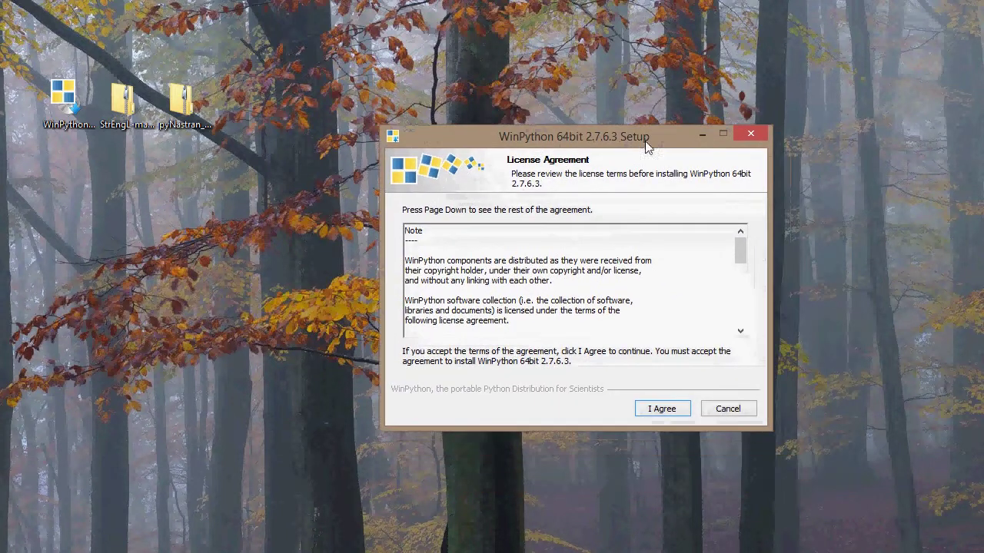
click(681, 408)
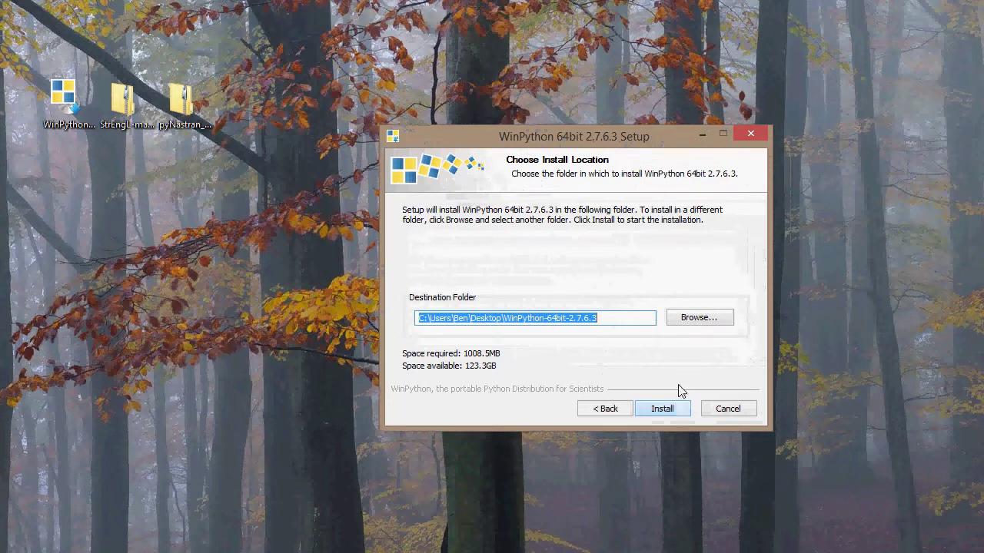
- Set the installer's destination folder to C:\WinPython-64bit-2.7.6.3 and start the installation
click(498, 317)
drag(502, 318, 442, 339)
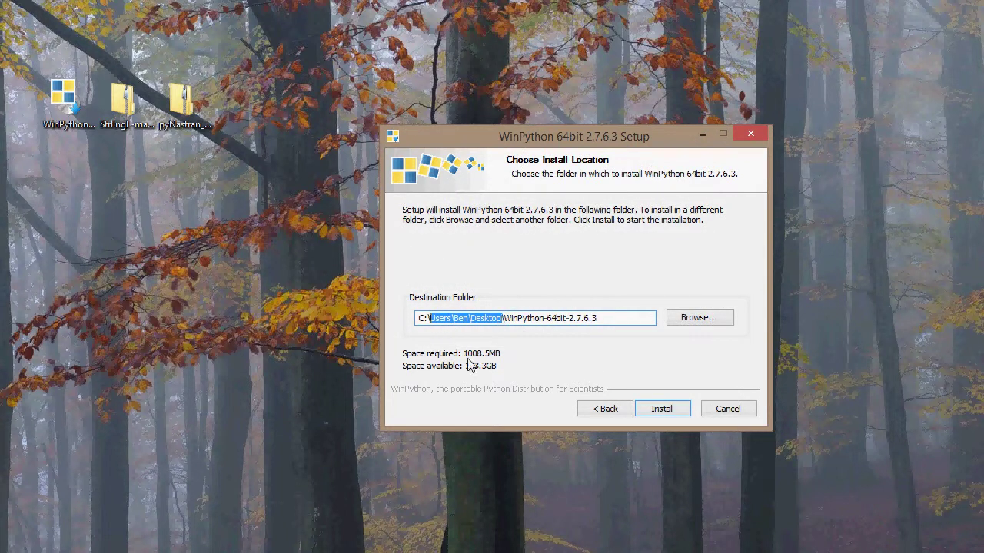
key(BackSpace)
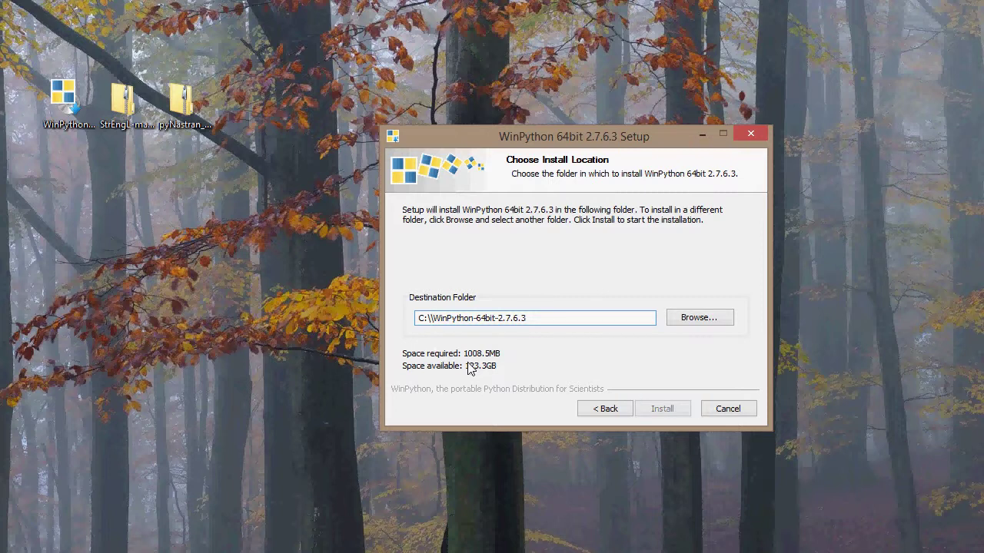
key(BackSpace)
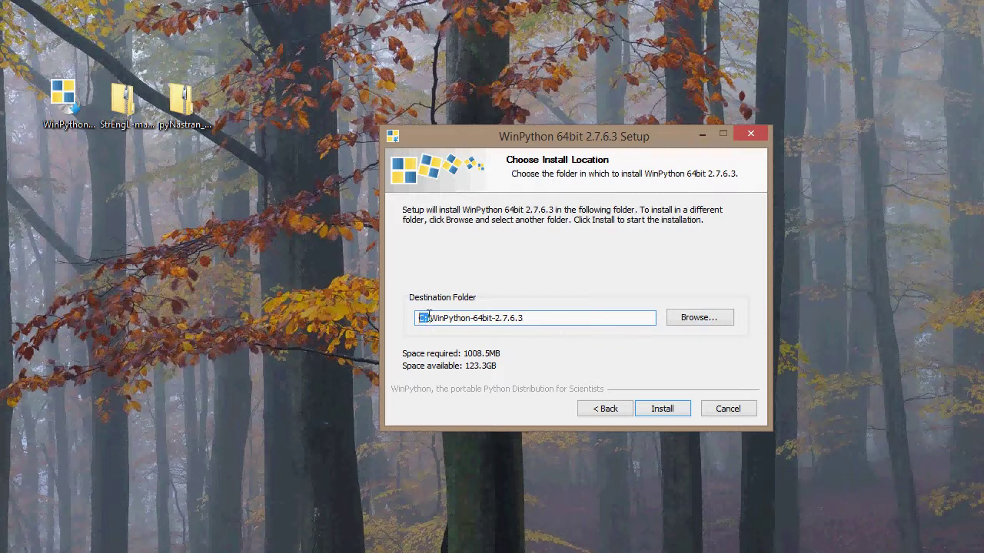
click(558, 319)
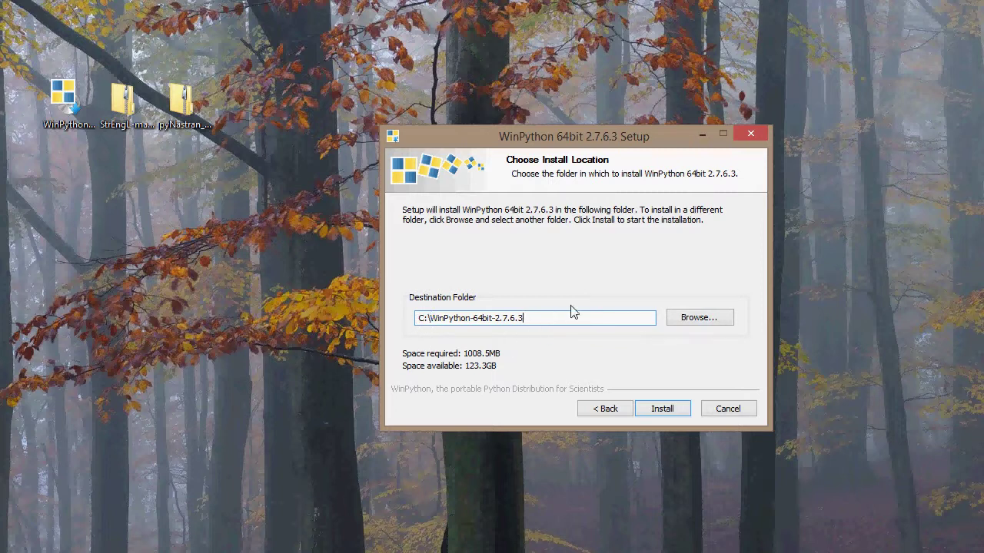
click(662, 410)
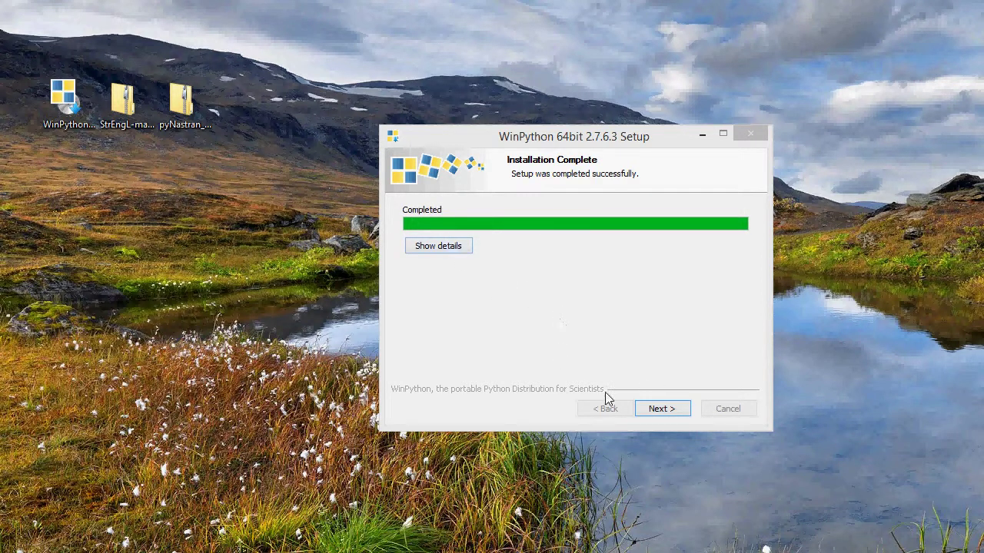
- Complete and close the WinPython setup wizard, and clear the selection on the desktop
click(659, 409)
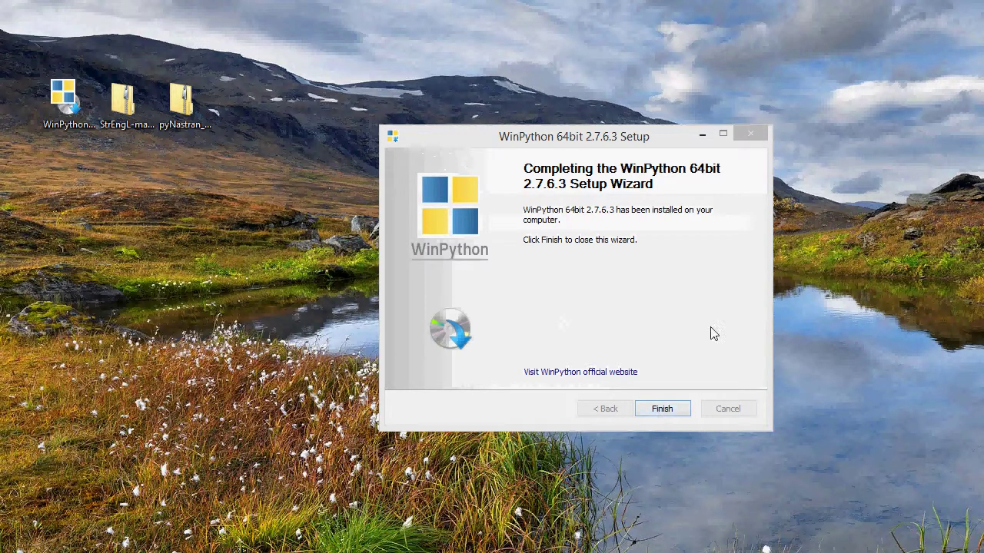
click(666, 412)
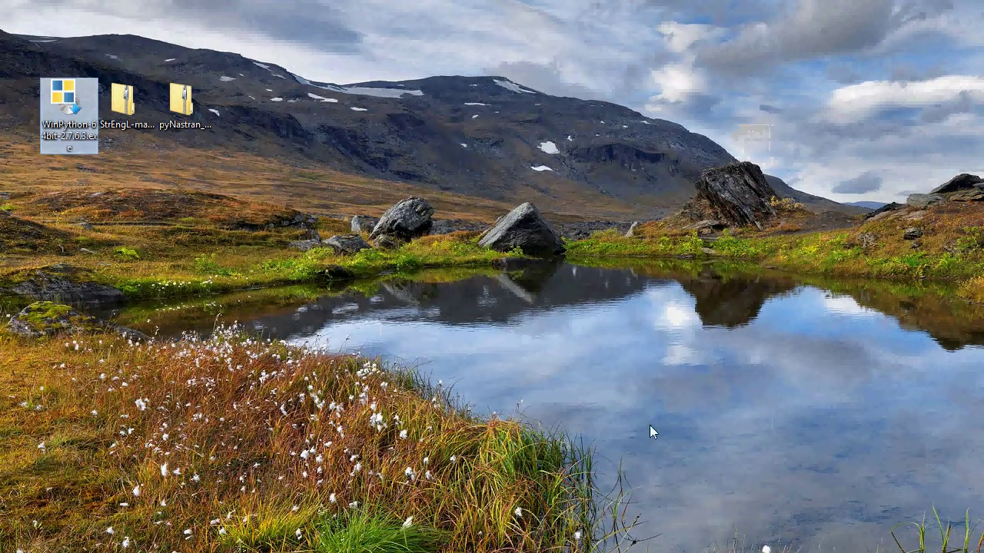
click(617, 367)
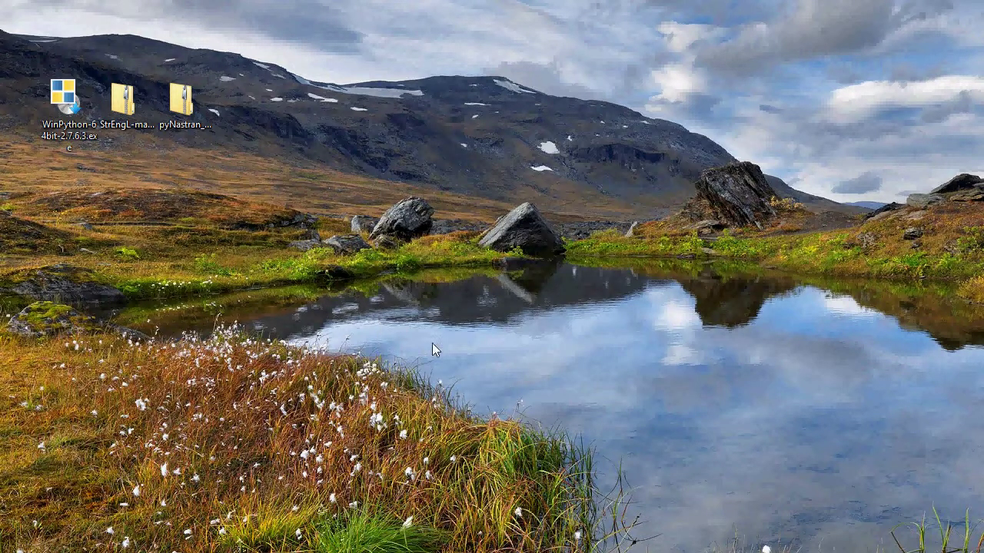
- Minimize the example_files window, open the C: drive in a new File Explorer window, and select the WinPython-64bit-2.7.6.3 folder
key(alt+Tab)
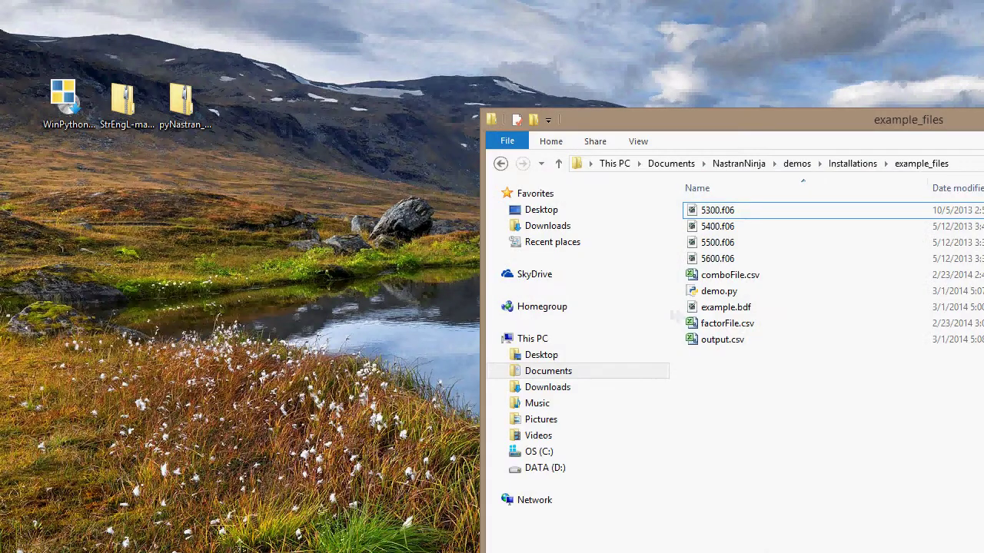
key(super+Down)
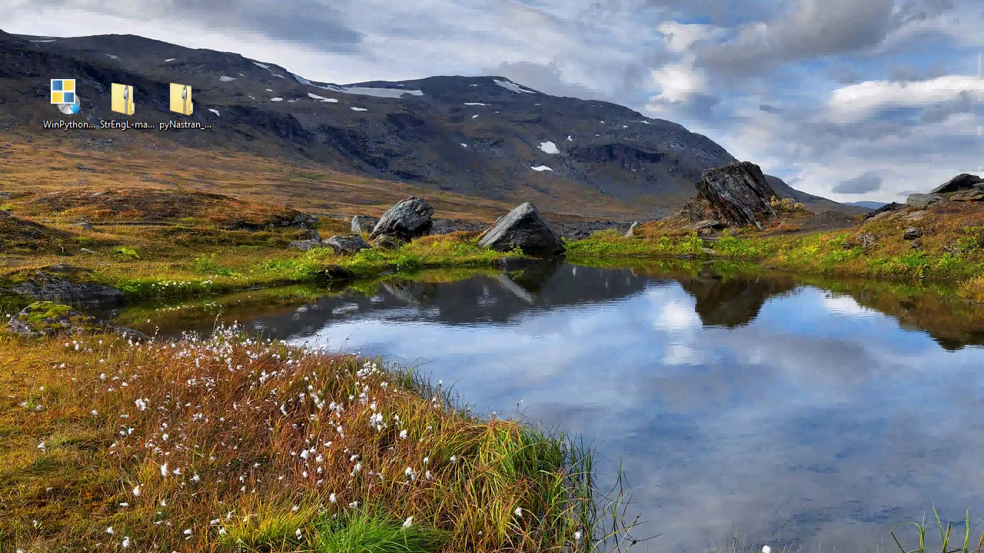
key(super+e)
drag(907, 142, 834, 88)
click(256, 418)
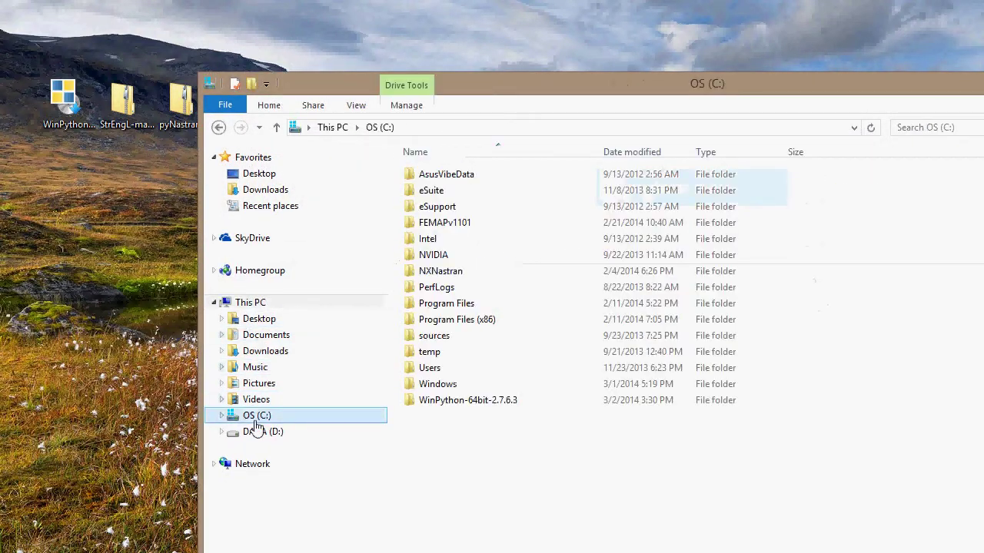
click(494, 403)
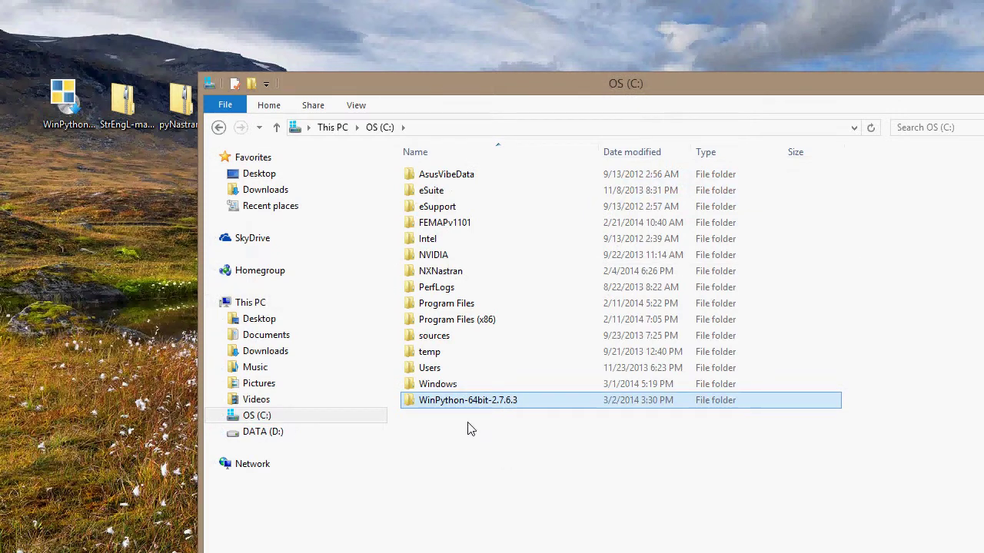
- Open the WinPython-64bit-2.7.6.3 folder and look over its Spyder and IPython applications
double_click(477, 403)
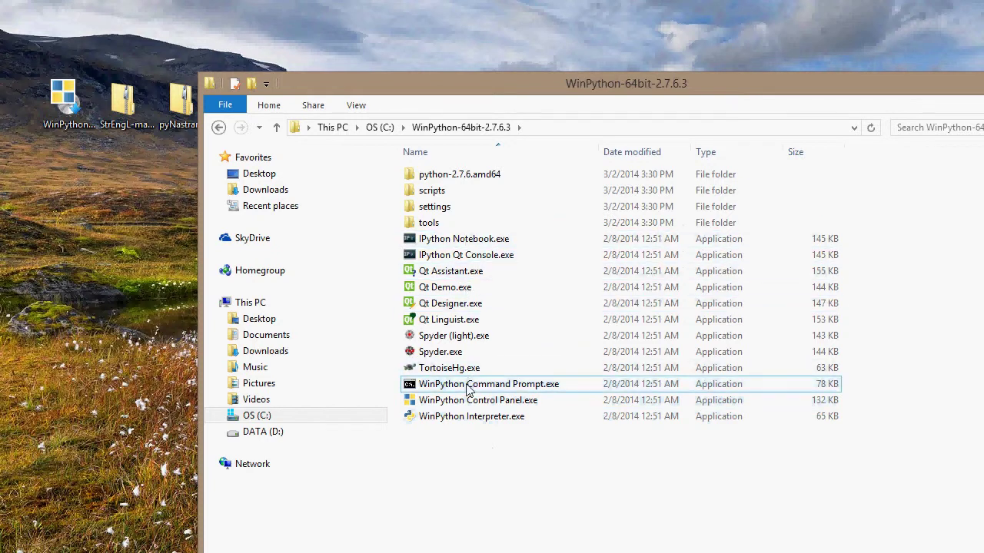
click(459, 352)
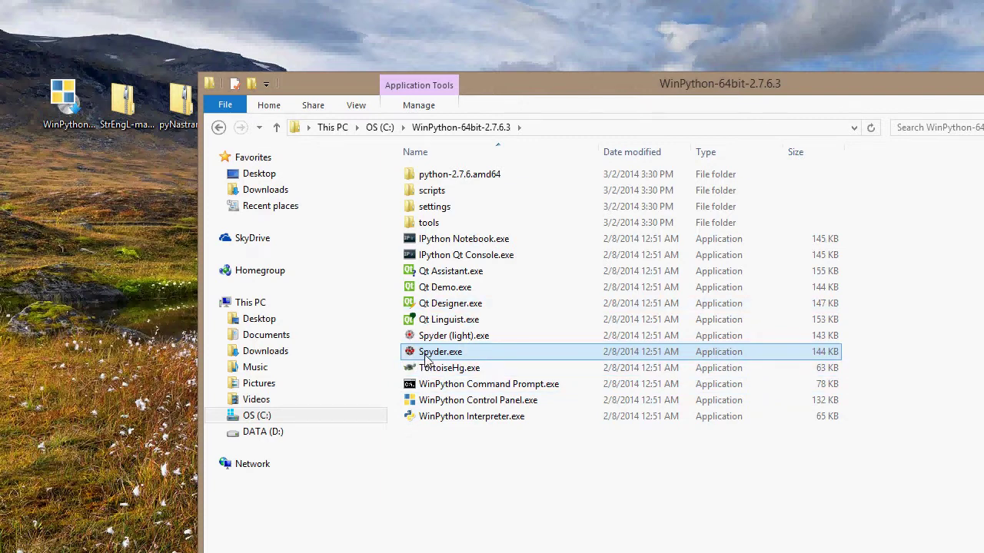
click(459, 336)
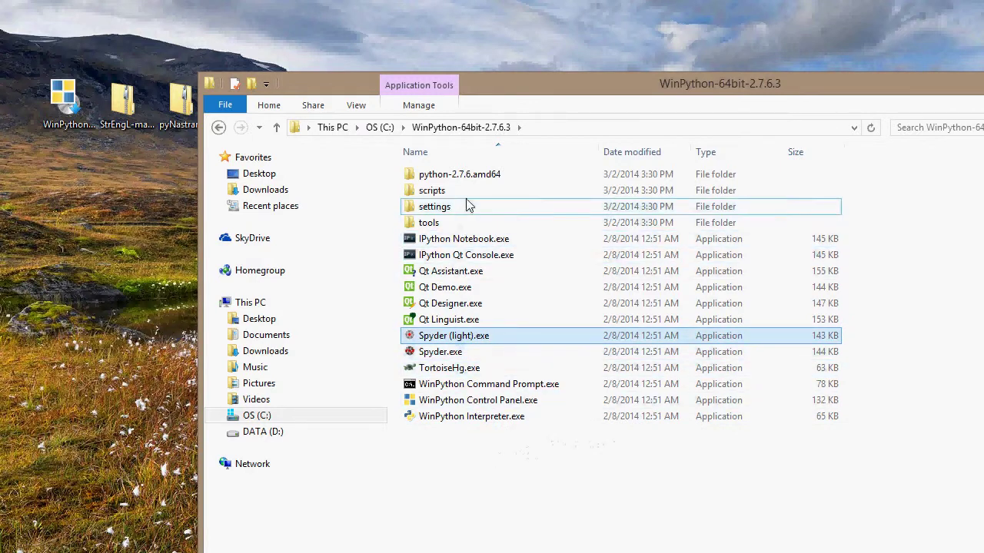
click(461, 239)
click(465, 258)
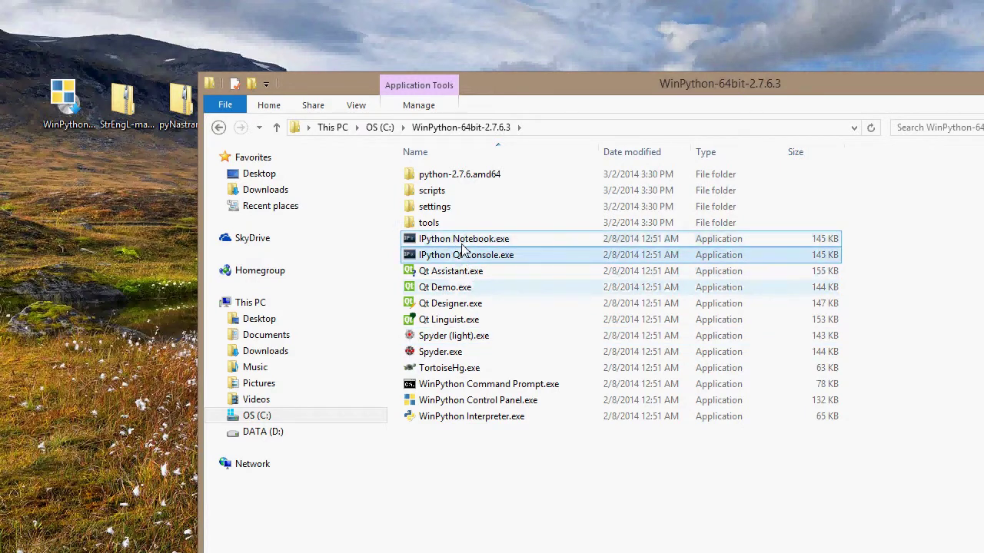
click(466, 242)
click(464, 259)
click(464, 240)
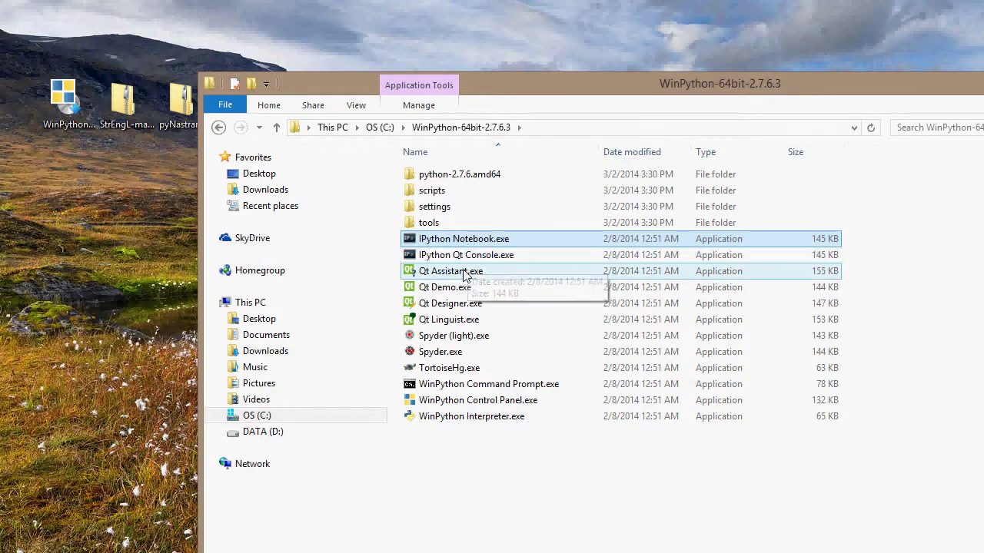
- Examine the Qt Assistant, Qt Demo, Qt Designer and Qt Linguist applications in the WinPython folder
click(466, 275)
click(462, 292)
click(465, 306)
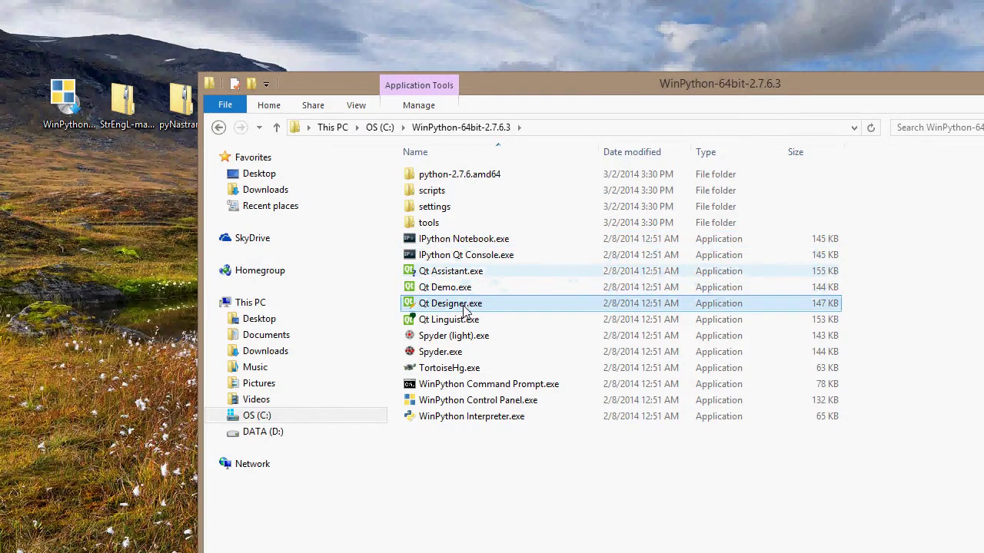
click(455, 321)
click(458, 273)
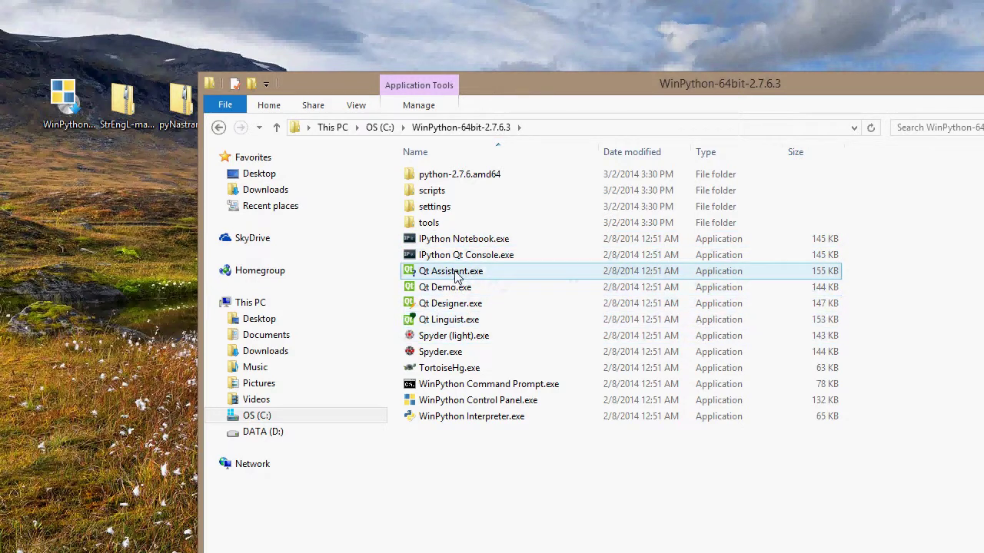
drag(512, 81, 538, 91)
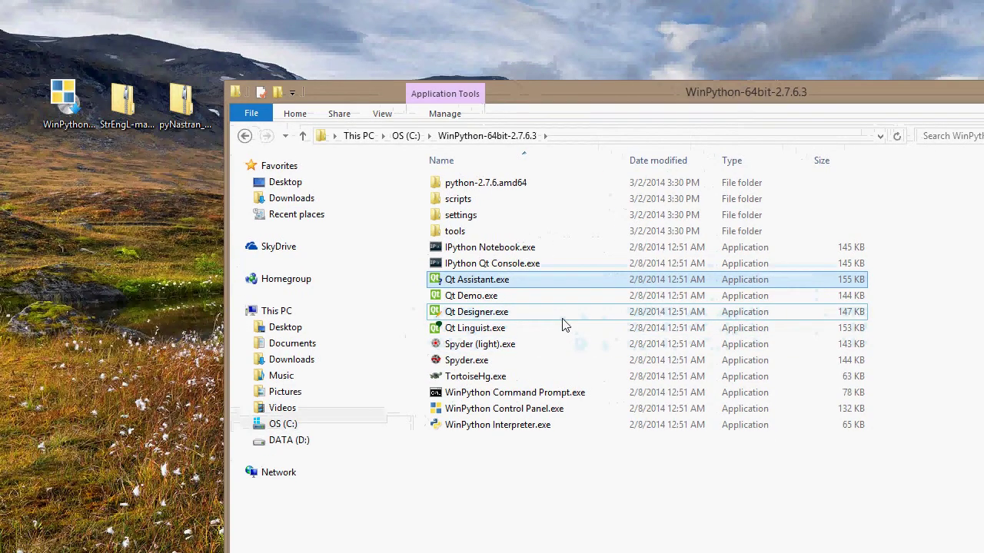
ctrl+click(457, 300)
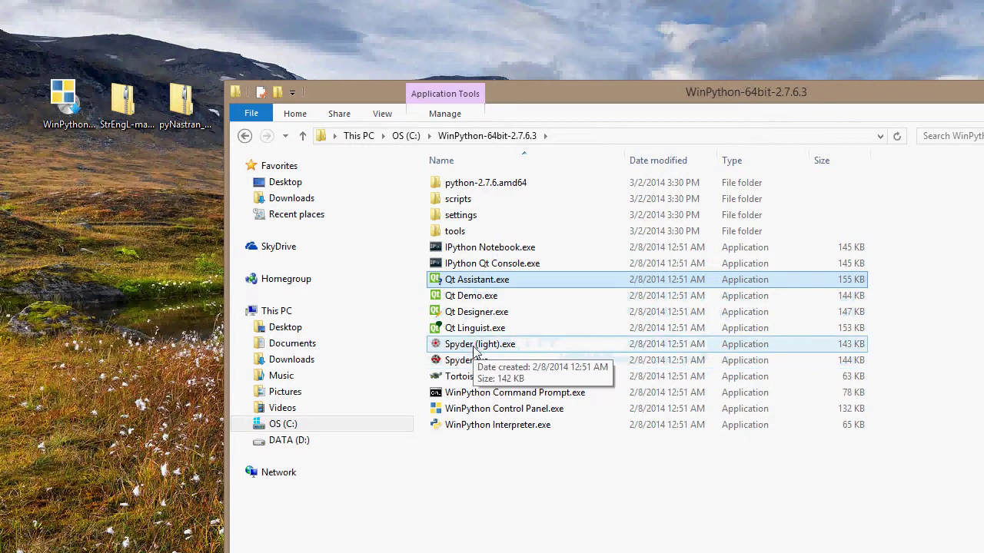
click(469, 297)
click(476, 314)
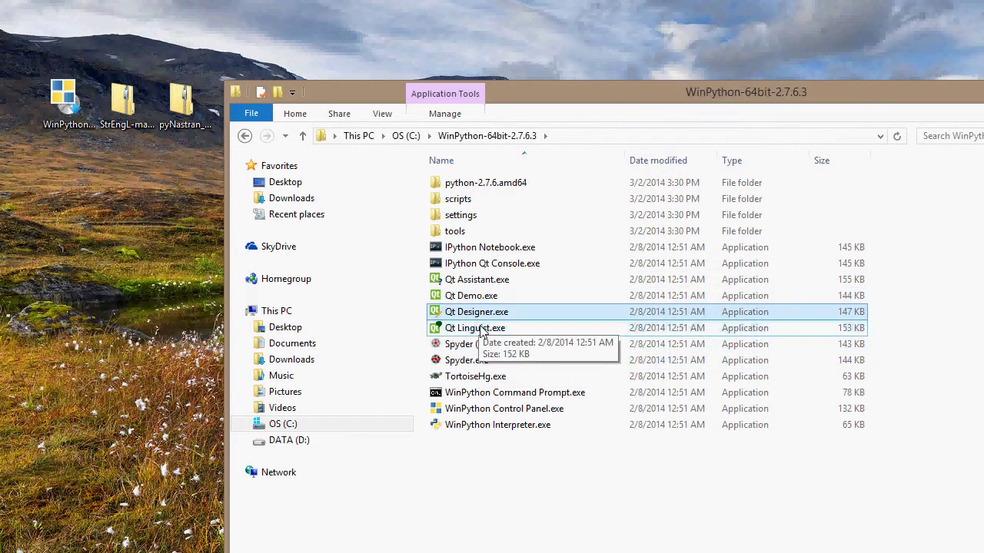
click(478, 329)
click(469, 280)
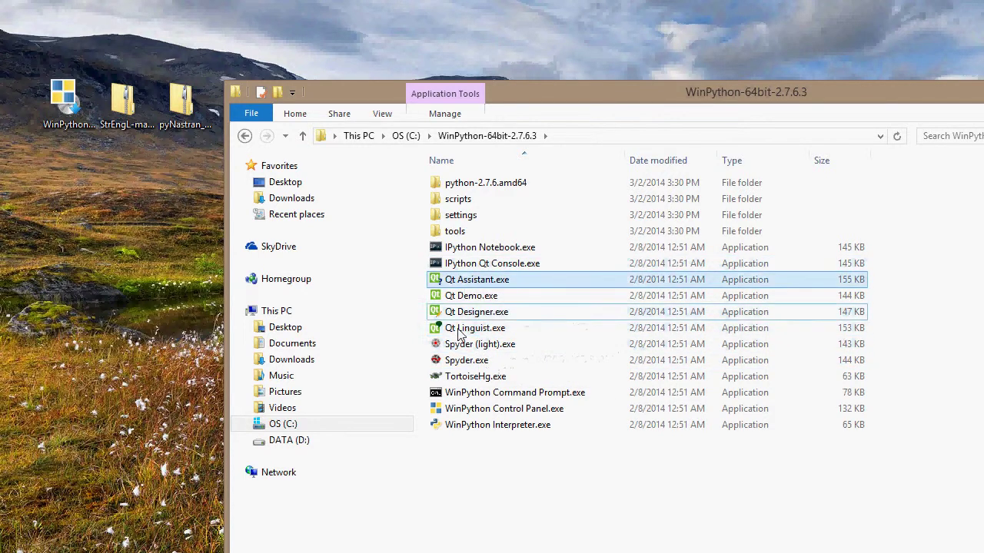
key(Down)
key(Down)
key(Down)
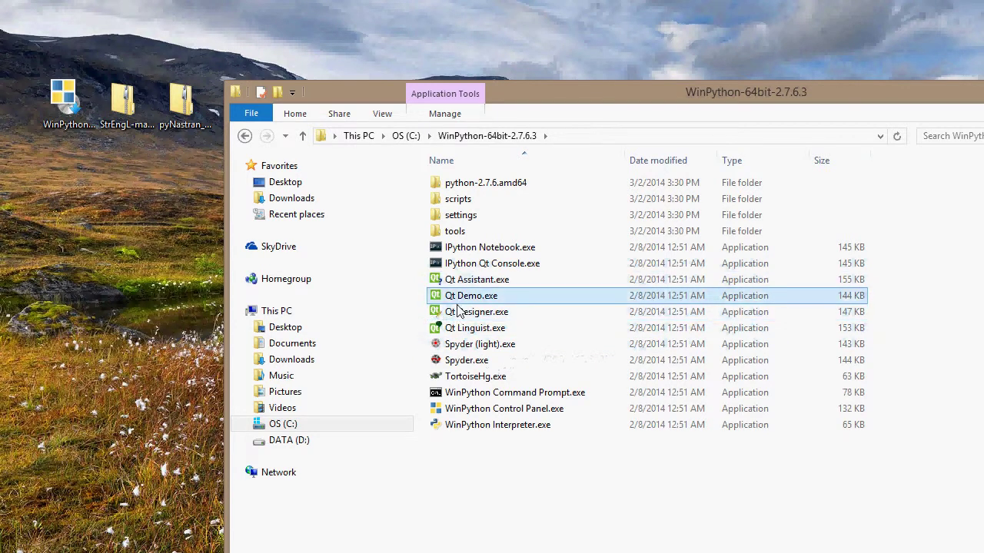
click(464, 283)
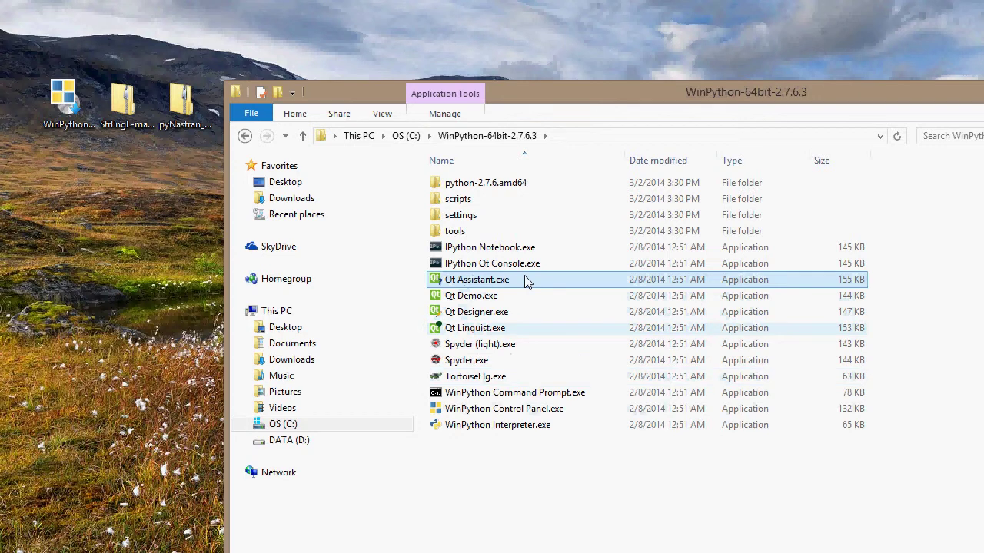
- Look inside the python-2.7.6.amd64 folder, return to the WinPython-64bit-2.7.6.3 folder and clear the selection
click(492, 198)
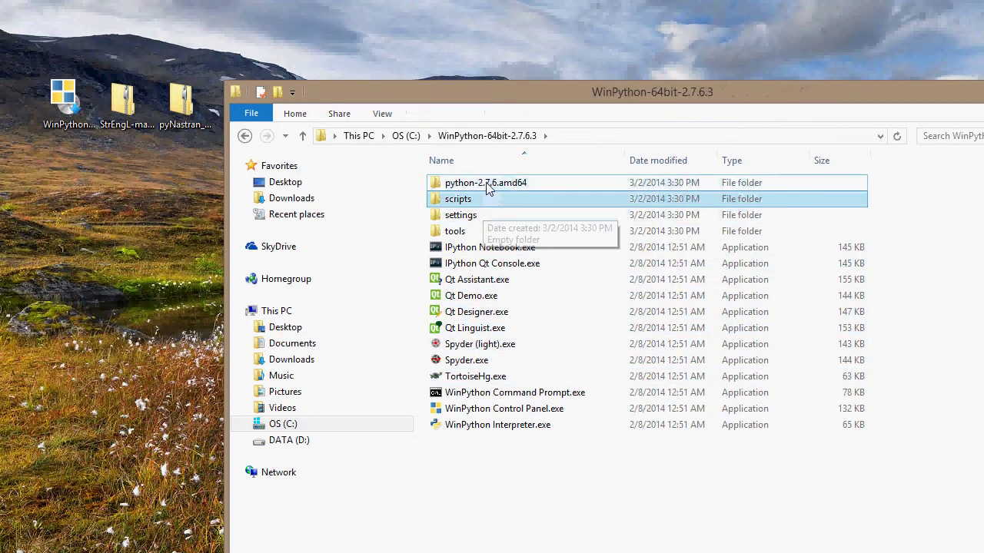
click(478, 189)
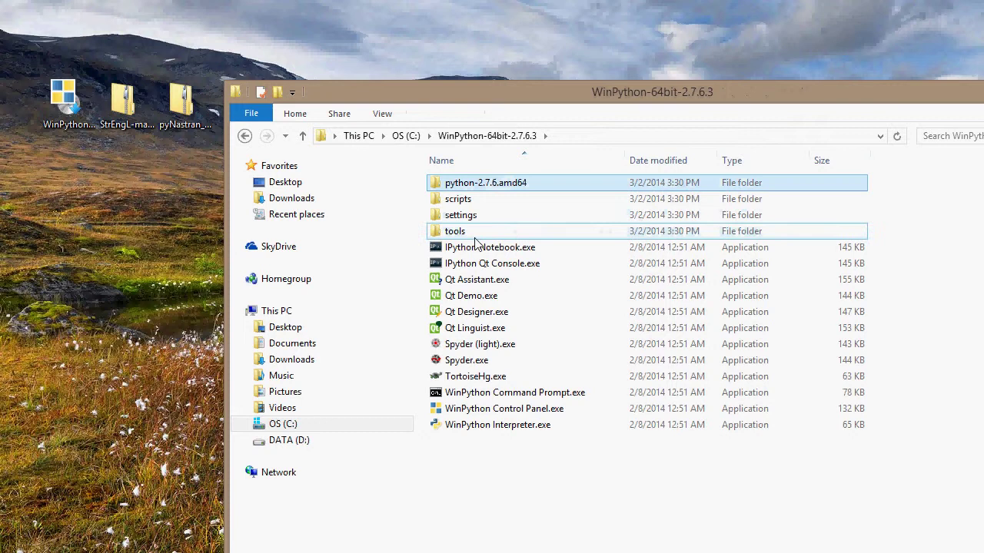
double_click(488, 188)
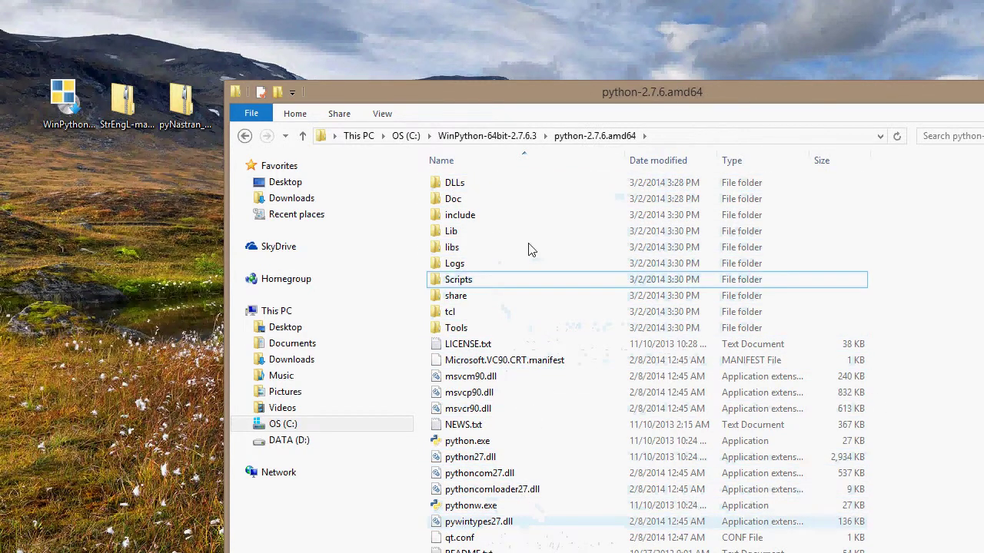
click(511, 136)
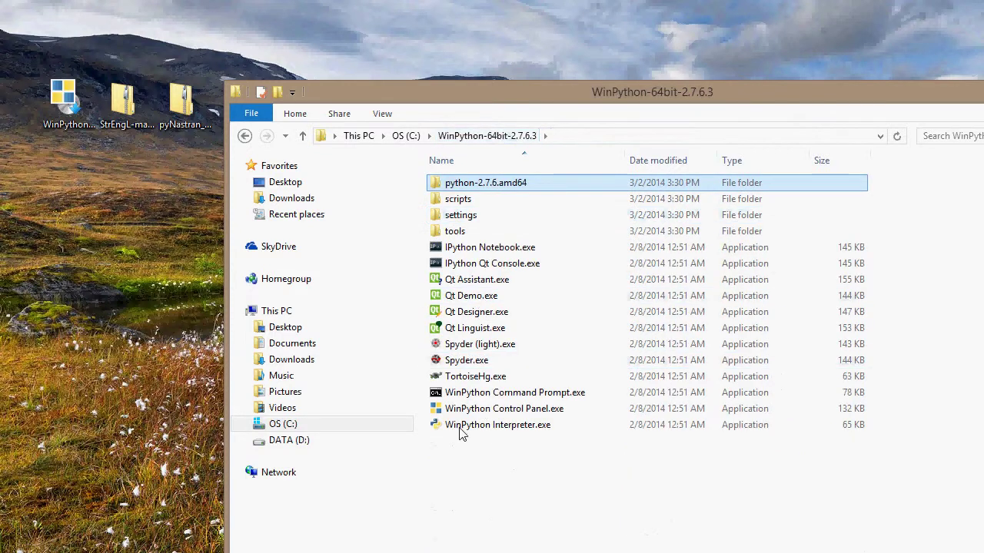
click(481, 469)
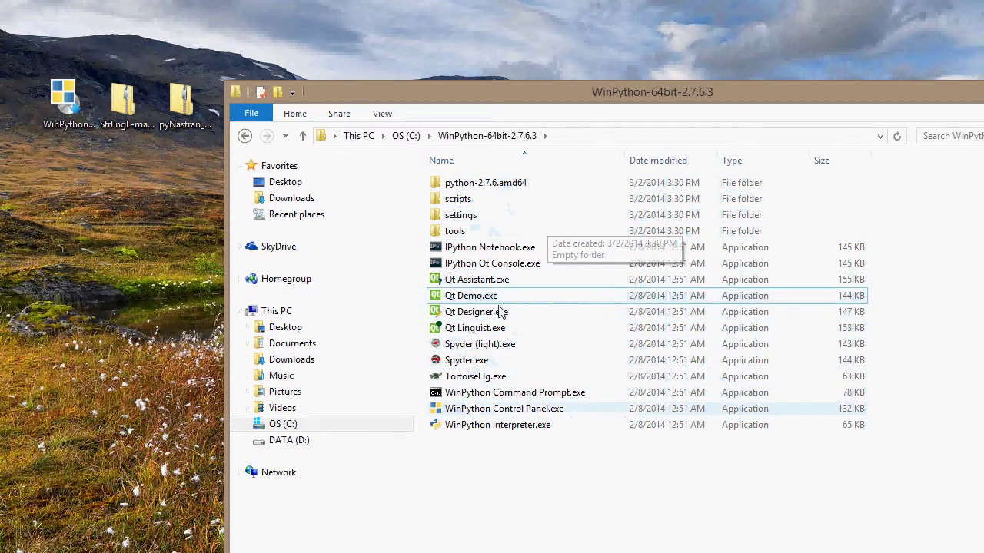
click(560, 300)
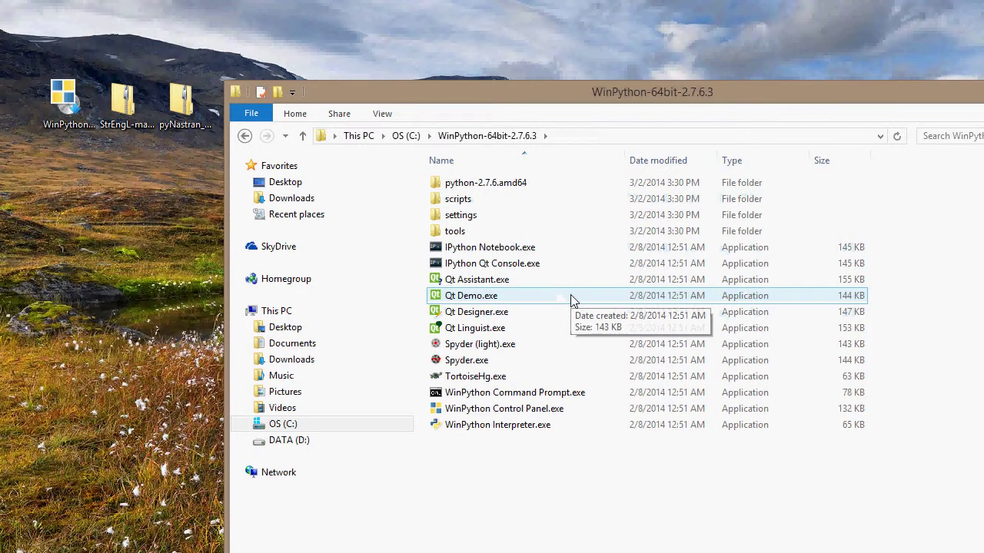
click(475, 315)
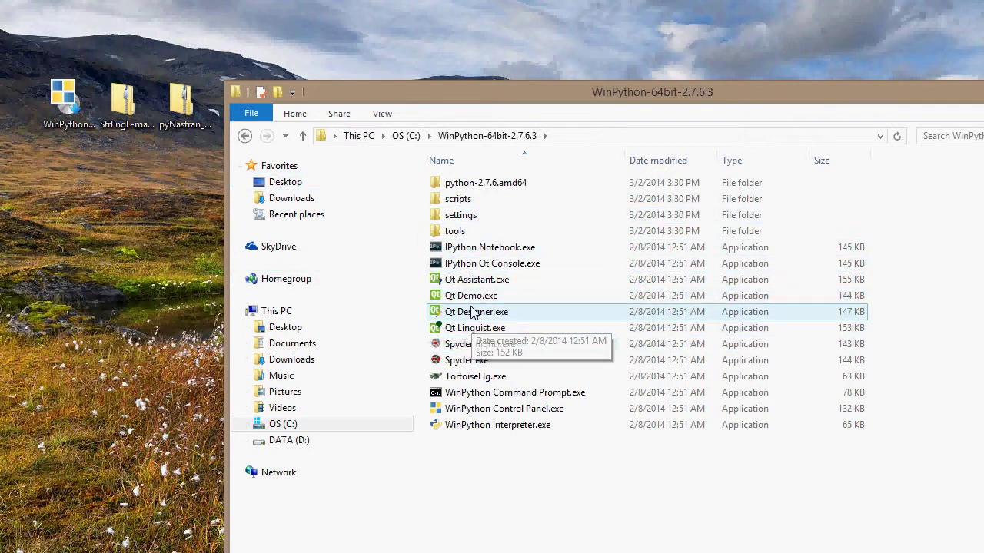
click(461, 283)
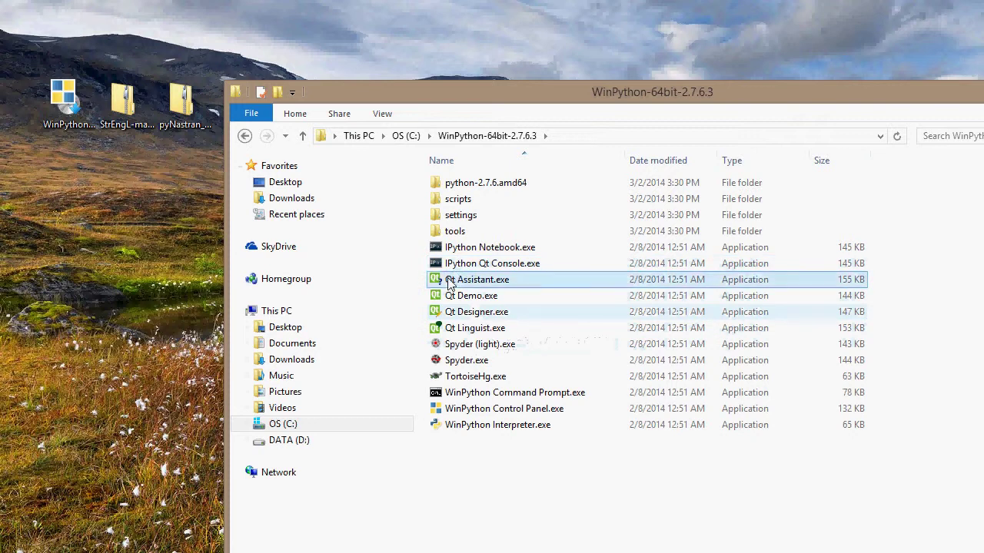
click(465, 312)
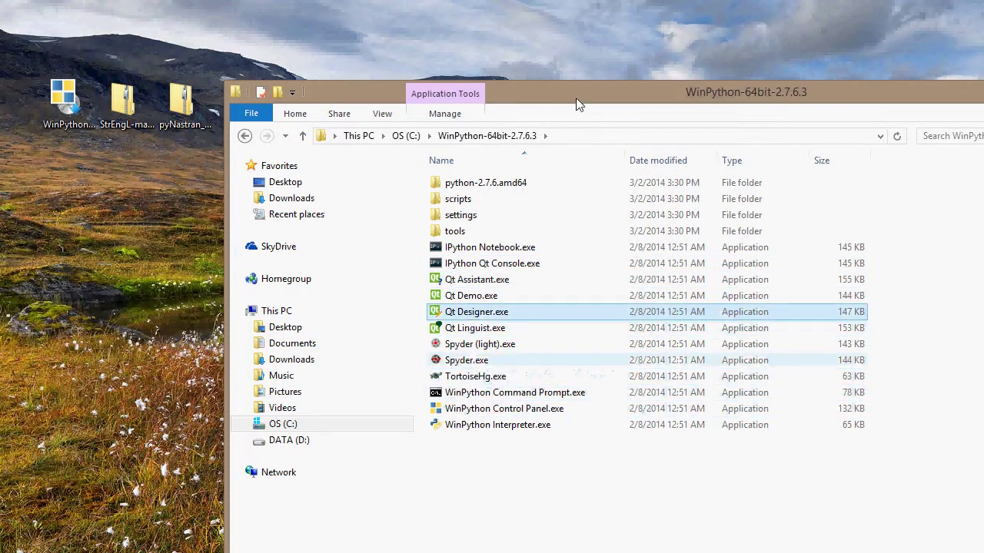
- Launch WinPython Control Panel.exe and move its window aside to uncover the folder's file list
drag(578, 103, 588, 84)
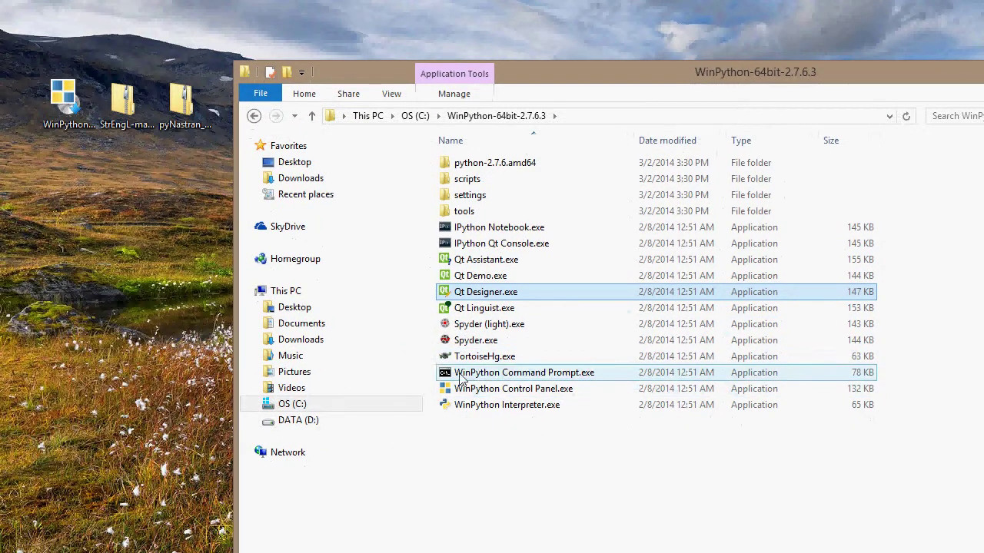
click(489, 392)
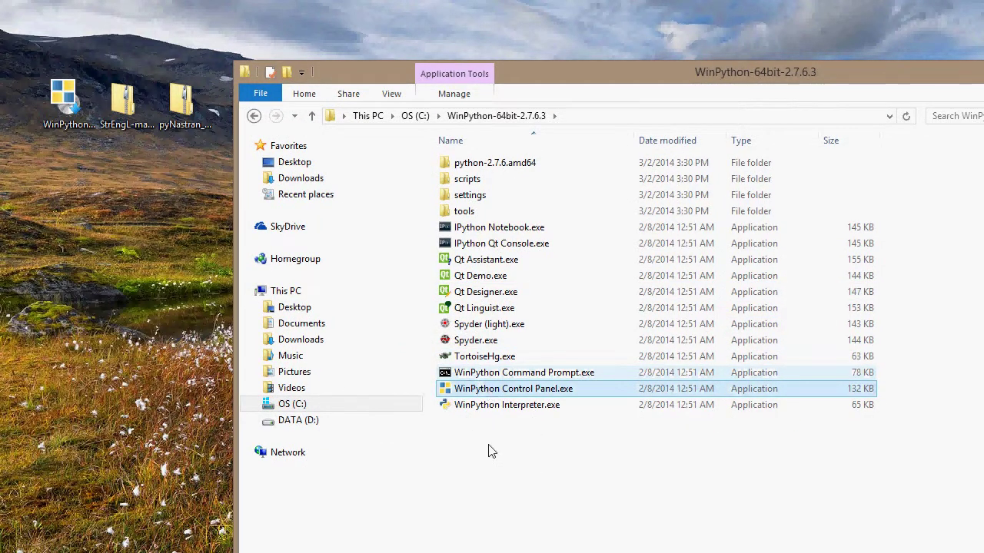
double_click(487, 392)
drag(662, 143, 617, 131)
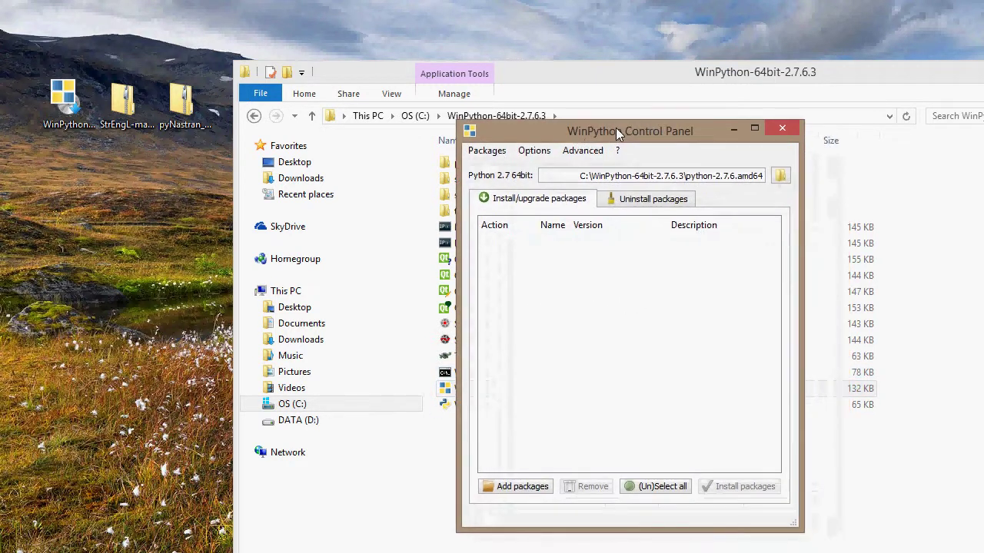
drag(547, 133, 755, 379)
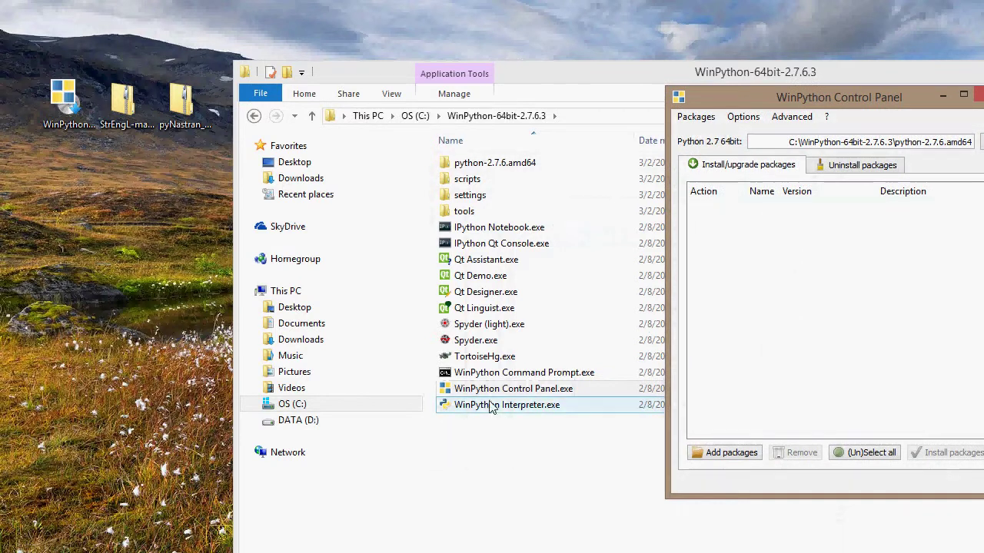
- Minimize the WinPython folder window and move the WinPython Control Panel to the middle of the desktop
click(487, 390)
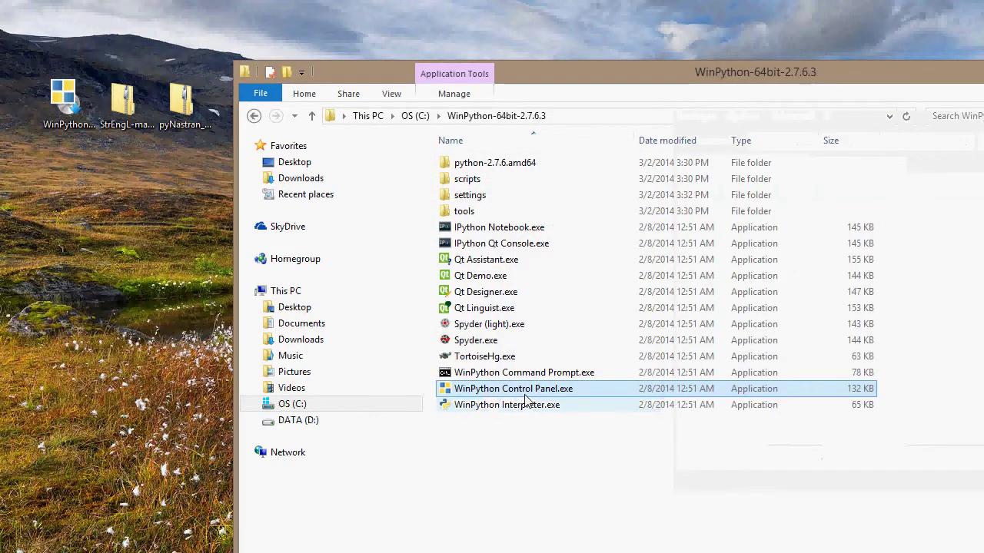
drag(948, 78, 906, 71)
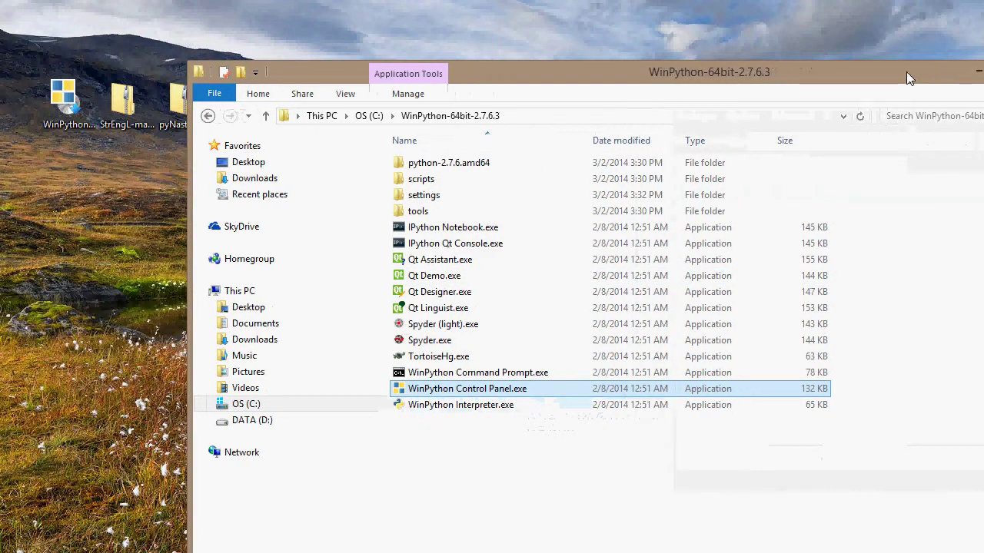
click(980, 74)
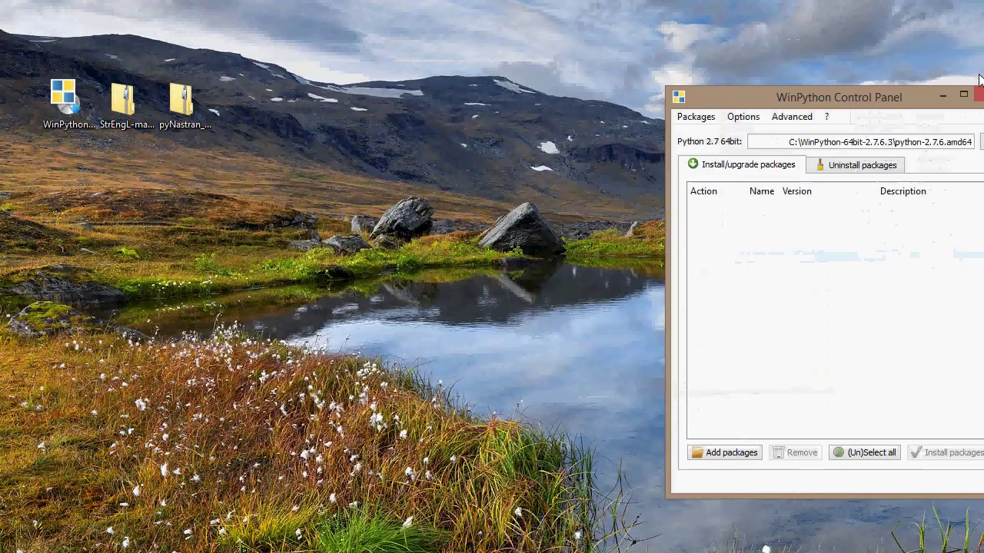
drag(843, 93, 610, 85)
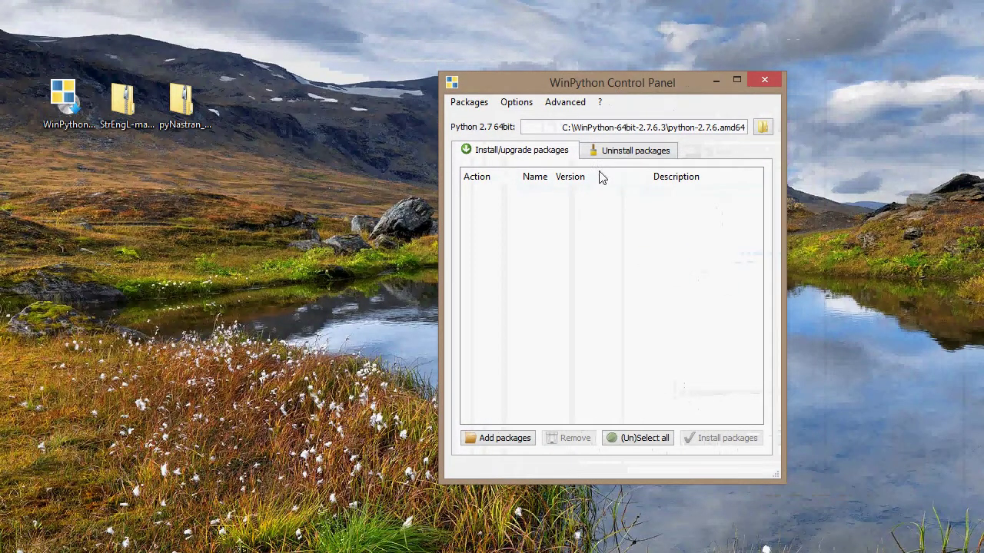
- View the list of installed packages that the WinPython Control Panel can uninstall
click(642, 156)
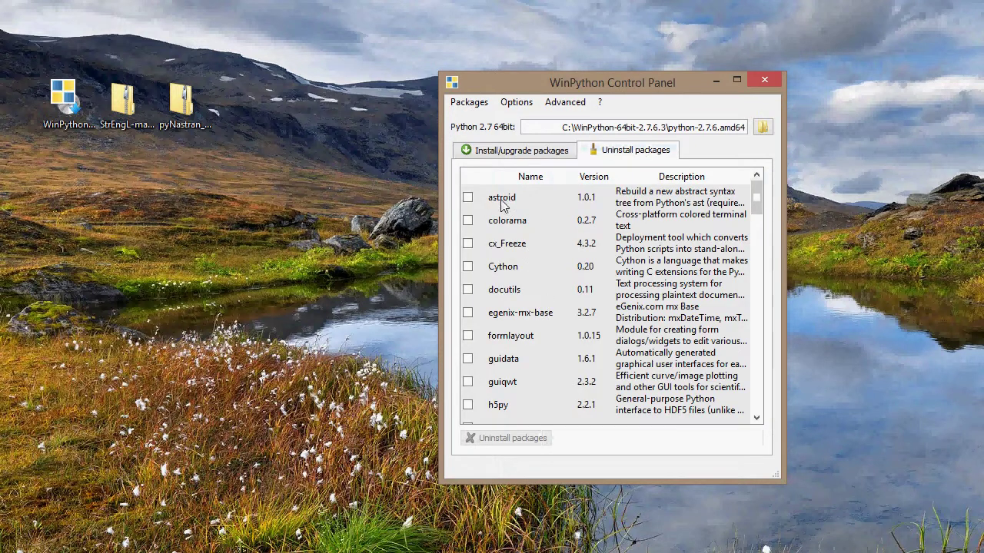
mouse_move(765, 201)
mouse_down()
mouse_move(774, 323)
mouse_move(758, 409)
mouse_move(754, 192)
mouse_up()
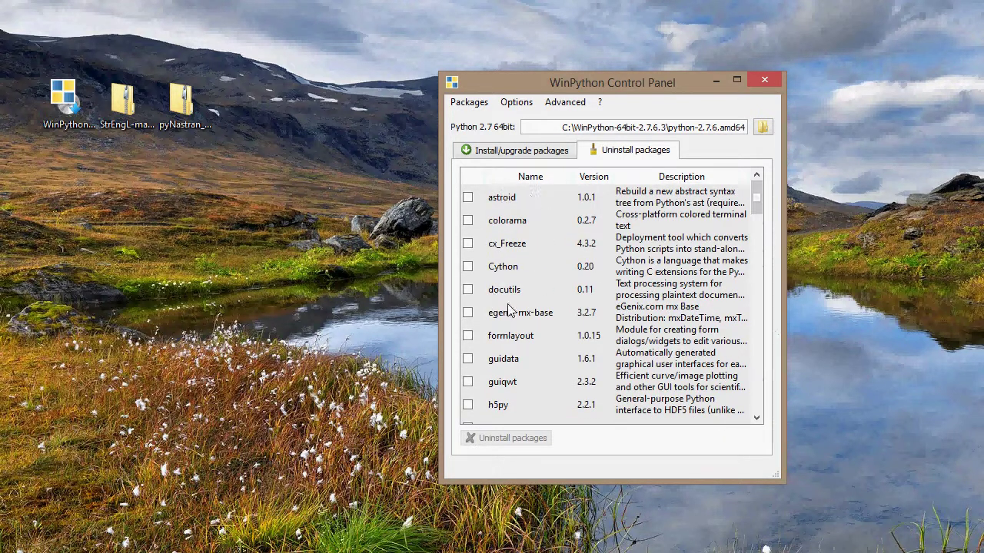
- Try marking the colorama, cx_Freeze and Cython packages for uninstalling, and clear the marks again
click(468, 220)
click(468, 266)
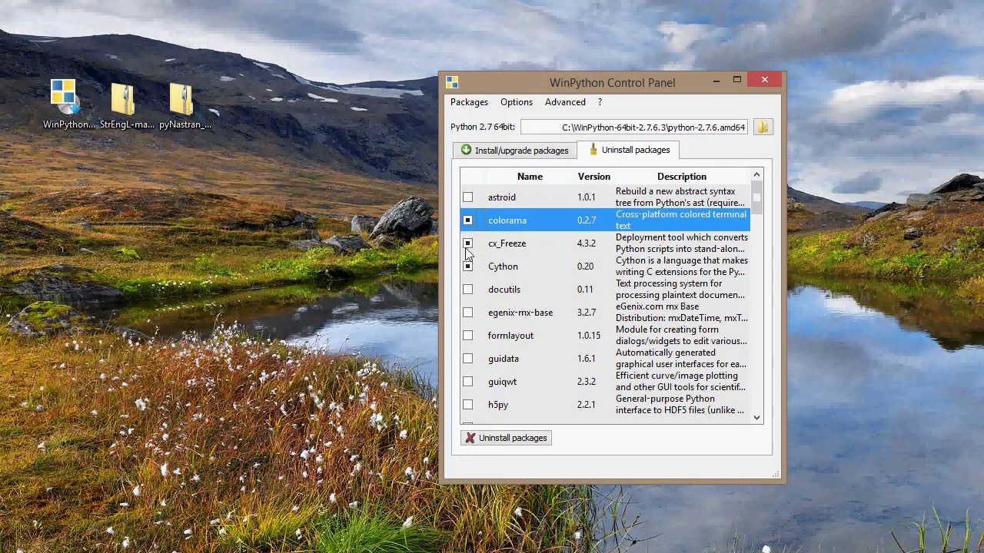
click(471, 266)
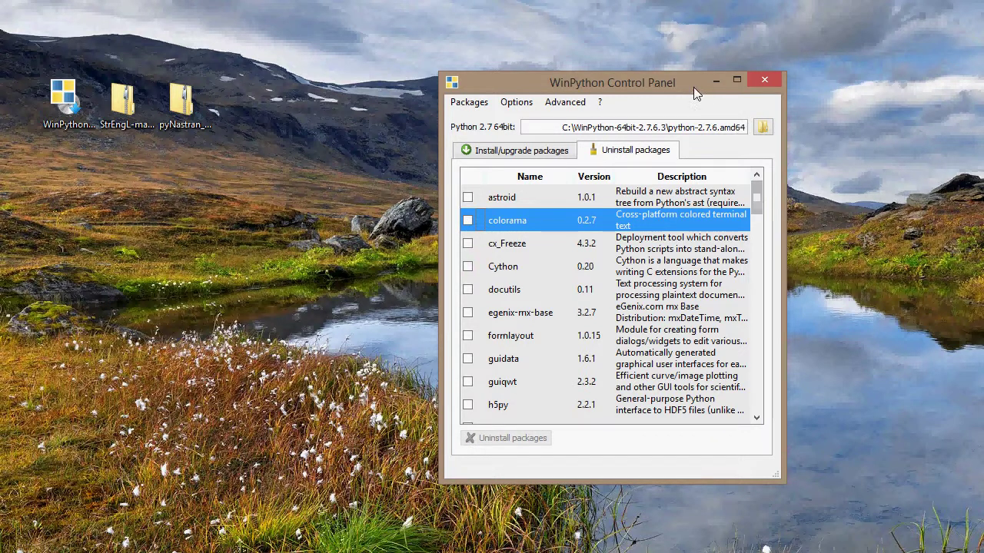
- Shift the Control Panel window slightly, check the package installation view and return to the uninstall list
drag(697, 91, 682, 93)
click(529, 152)
click(593, 156)
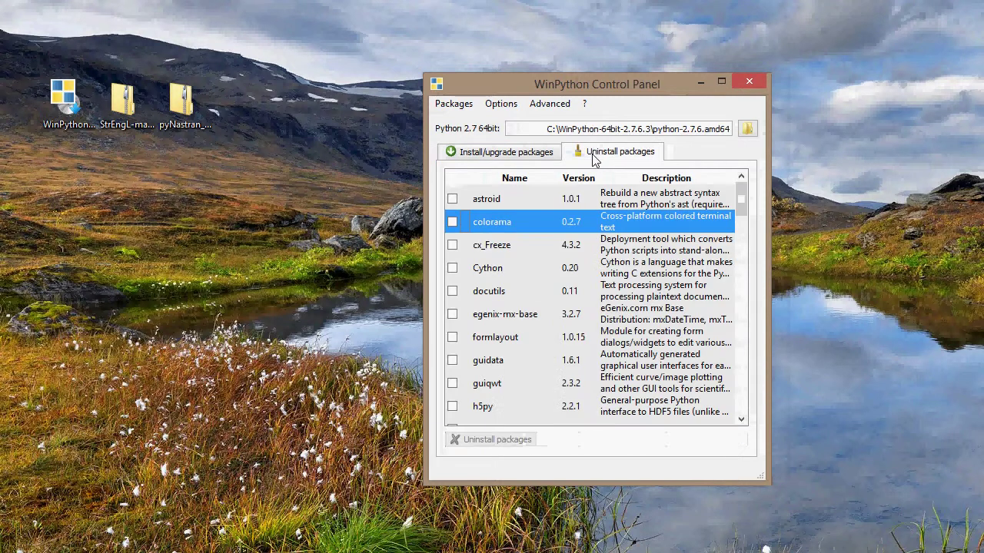
- Check the uninstall list once more, return to the package installation view and shift the Control Panel window slightly
click(492, 154)
click(634, 150)
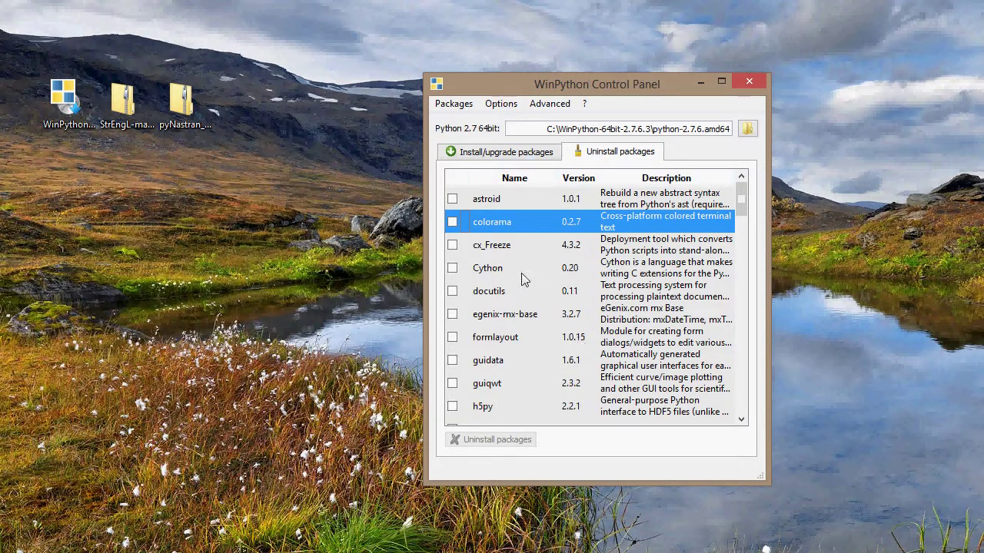
click(498, 153)
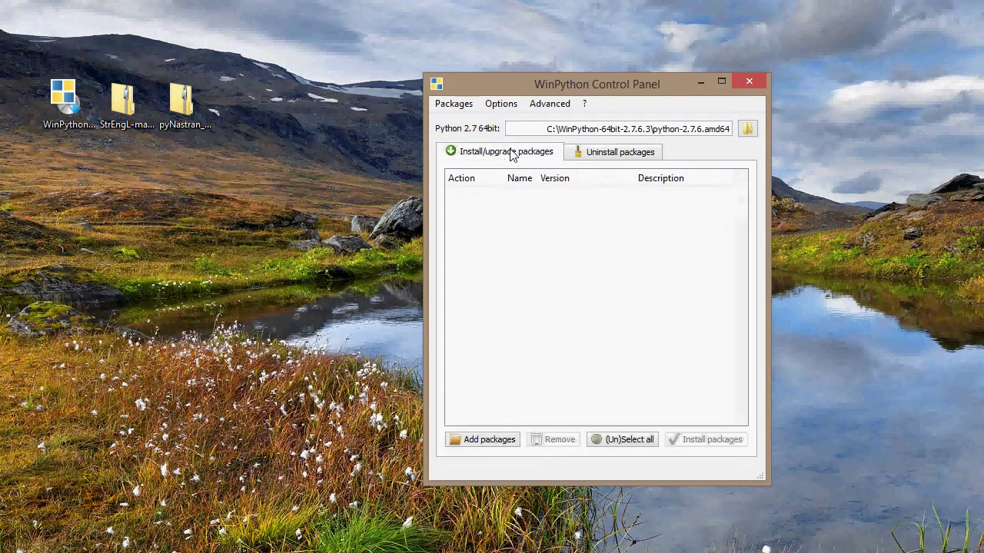
drag(551, 86, 538, 87)
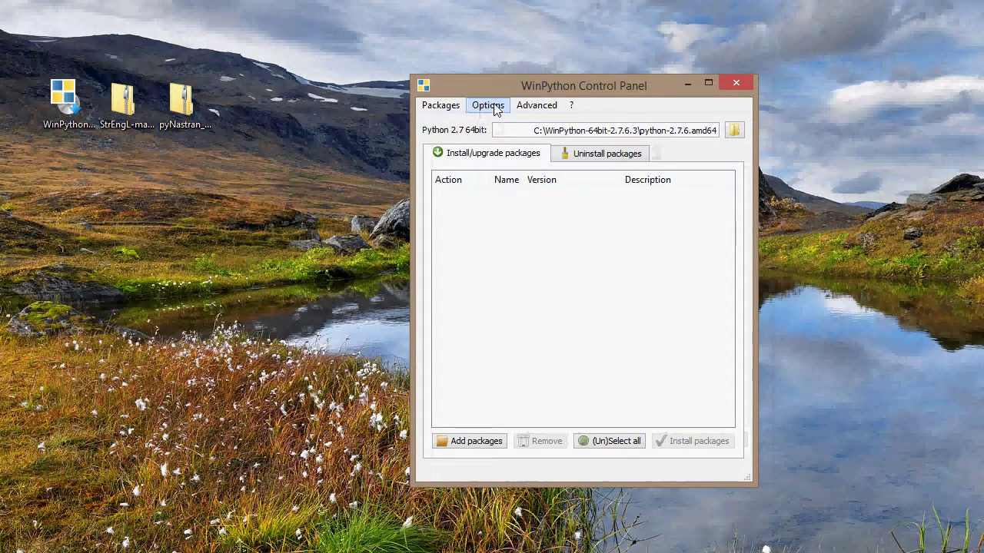
drag(536, 86, 528, 90)
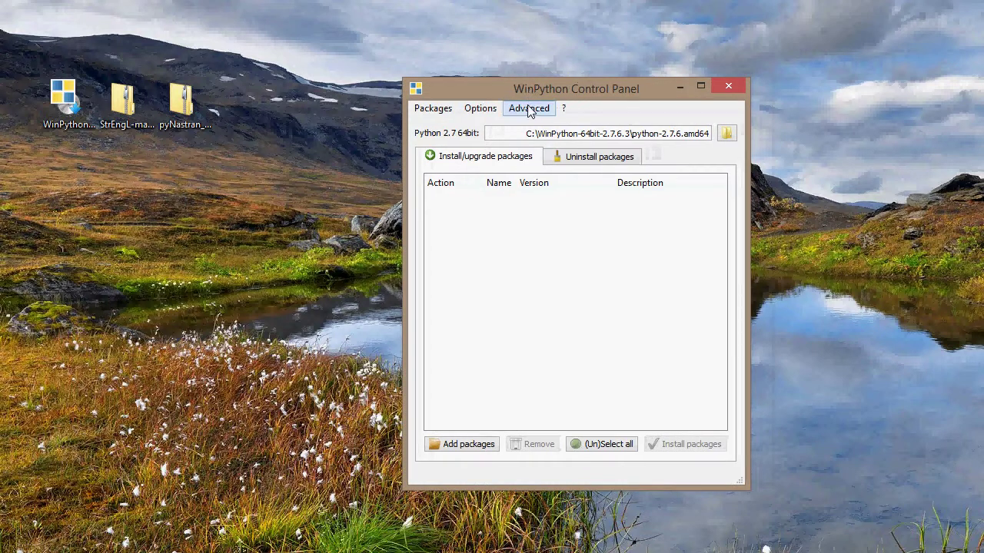
- Register the WinPython distribution with Windows, accept the confirmation, and close the Control Panel
click(531, 111)
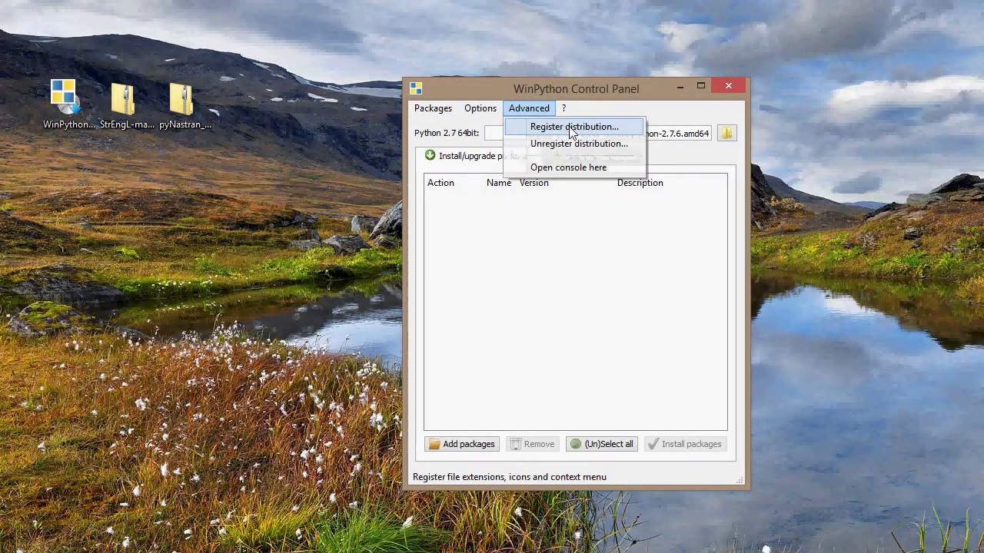
click(536, 109)
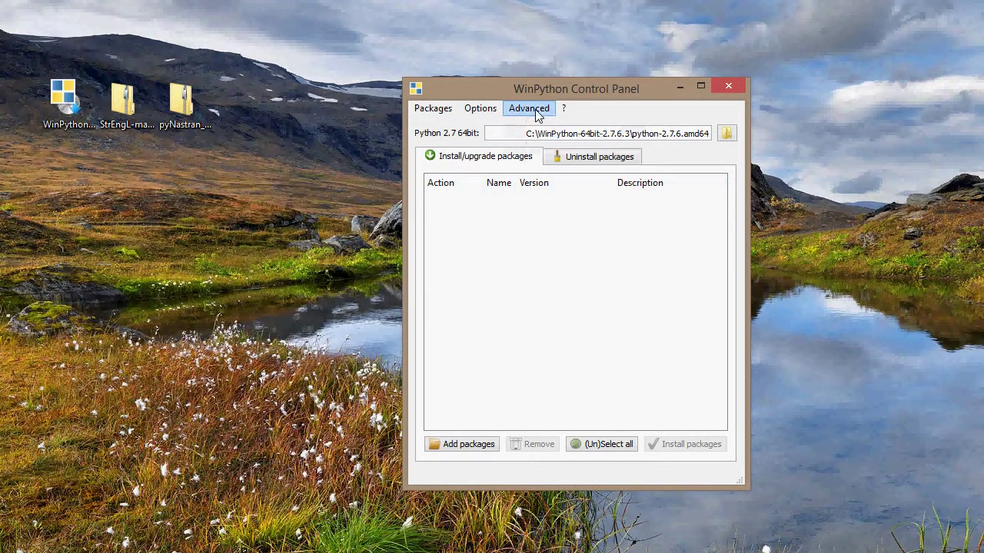
click(536, 110)
click(522, 113)
click(522, 113)
click(520, 113)
click(521, 112)
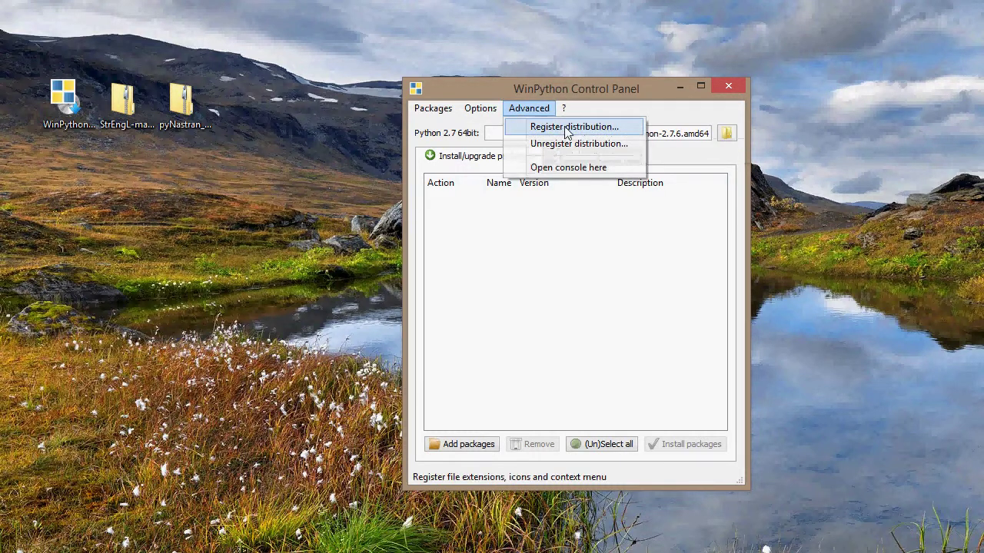
click(568, 133)
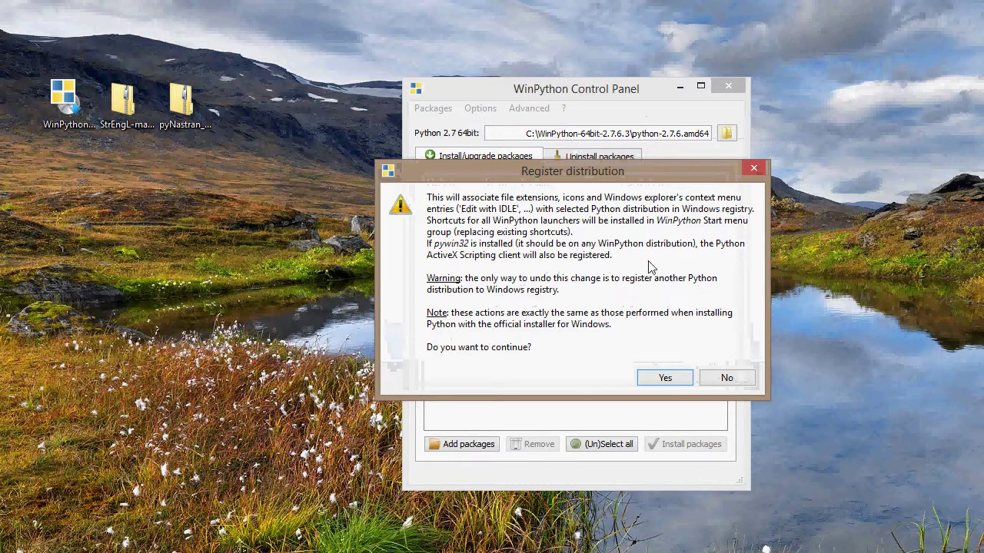
click(665, 377)
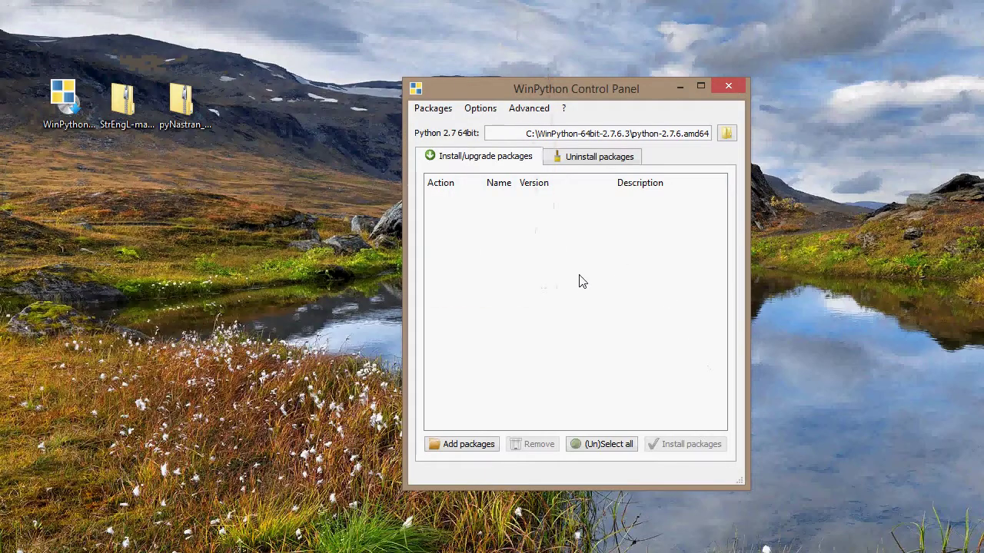
click(733, 86)
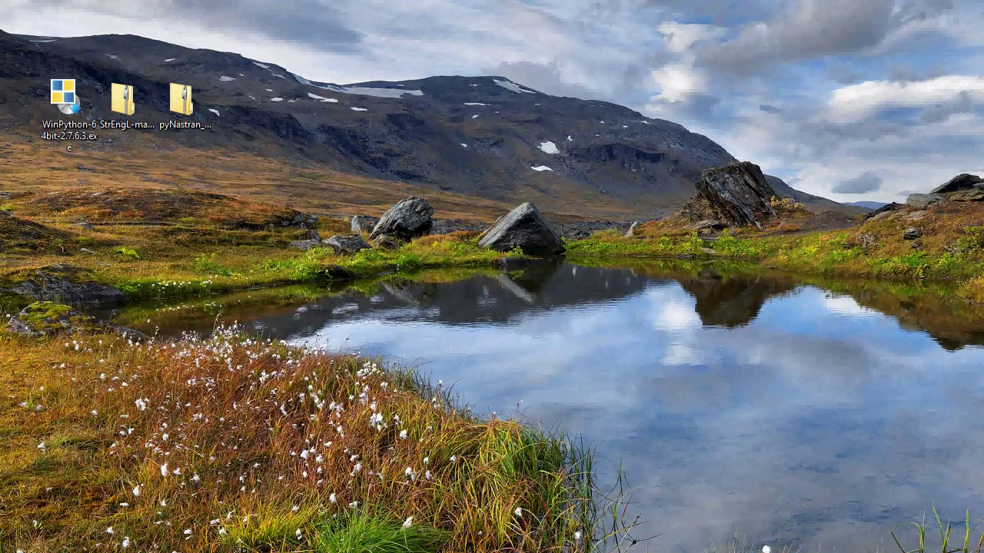
click(189, 106)
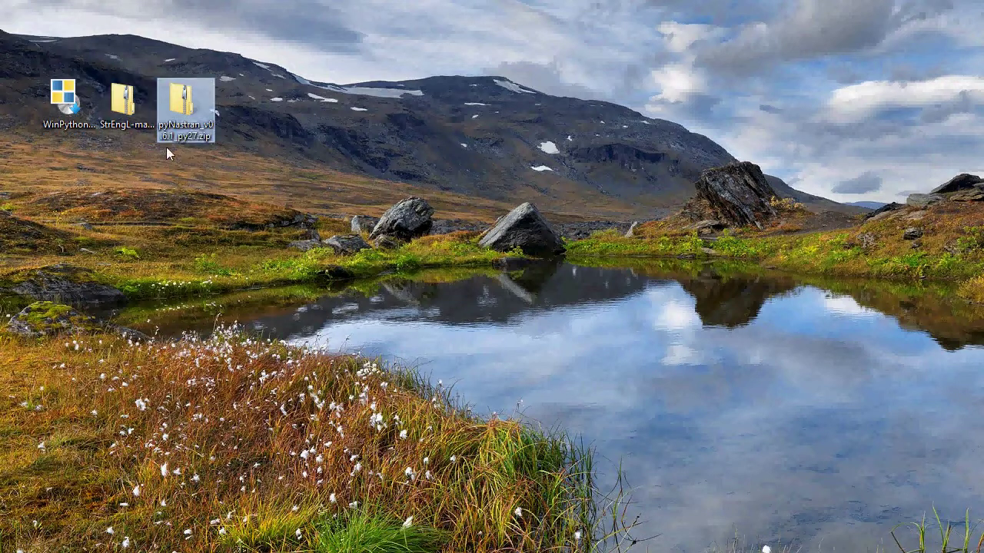
click(137, 117)
click(211, 111)
click(523, 261)
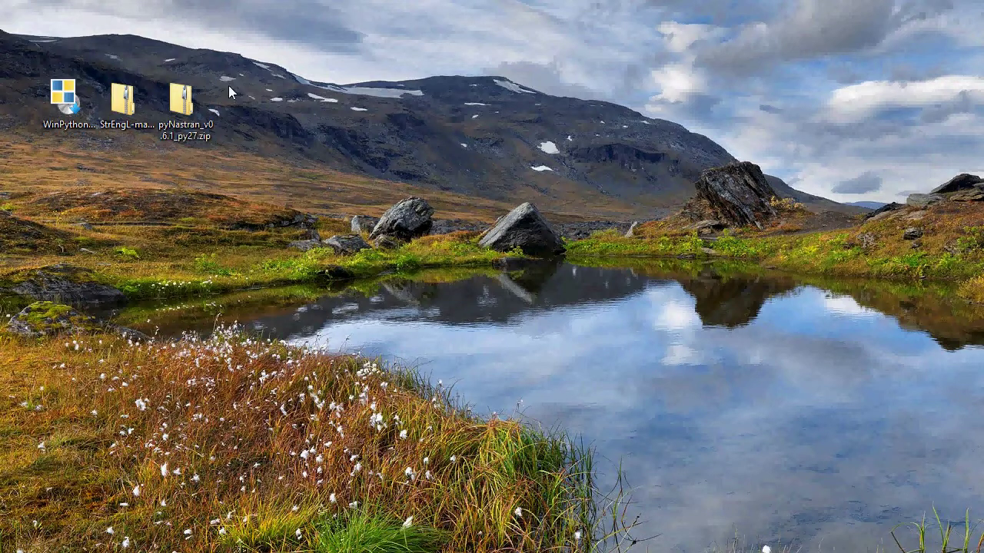
click(123, 103)
click(176, 123)
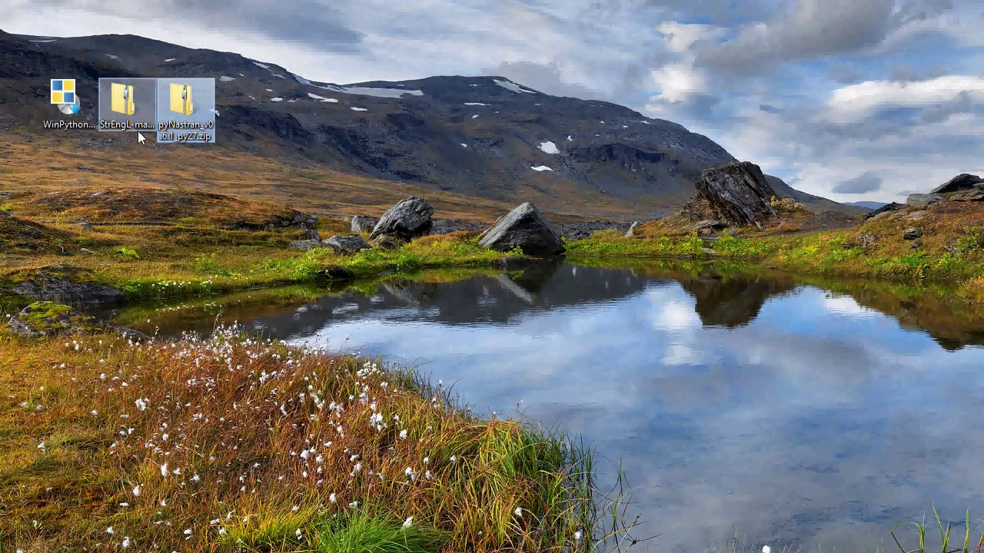
click(238, 176)
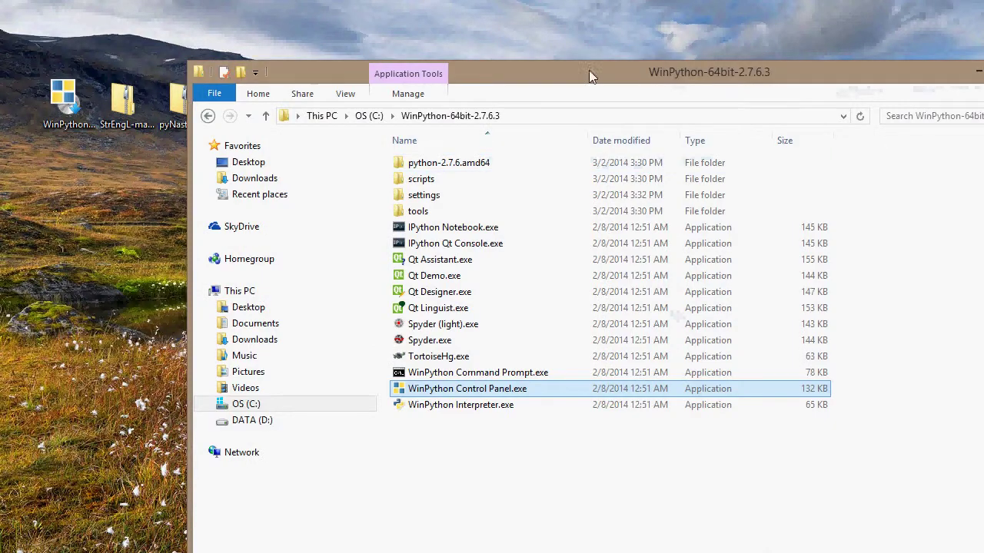
- Reopen WinPython Control Panel.exe from the WinPython-64bit-2.7.6.3 folder and browse the list of installed packages
mouse_move(589, 70)
mouse_down()
mouse_move(558, 90)
mouse_move(605, 70)
mouse_up()
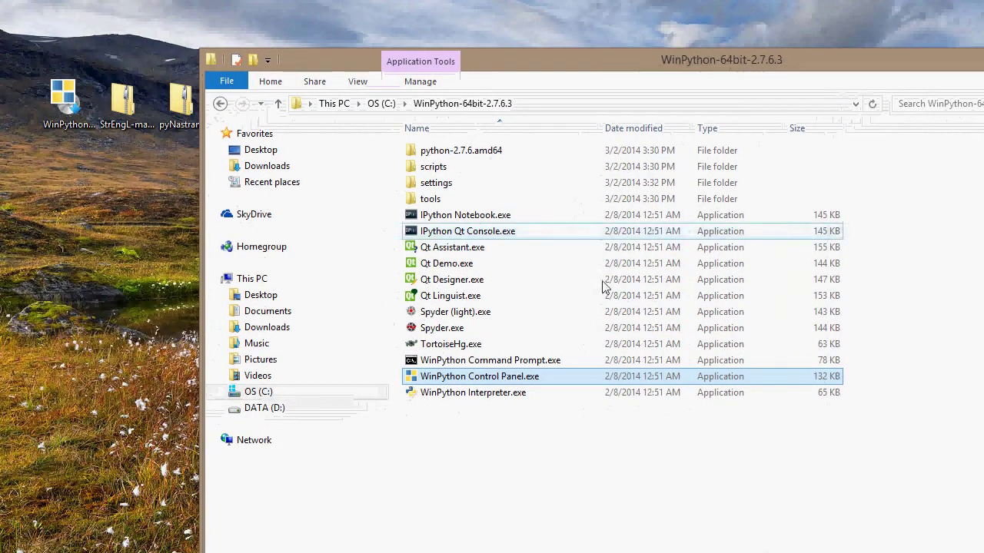
double_click(492, 378)
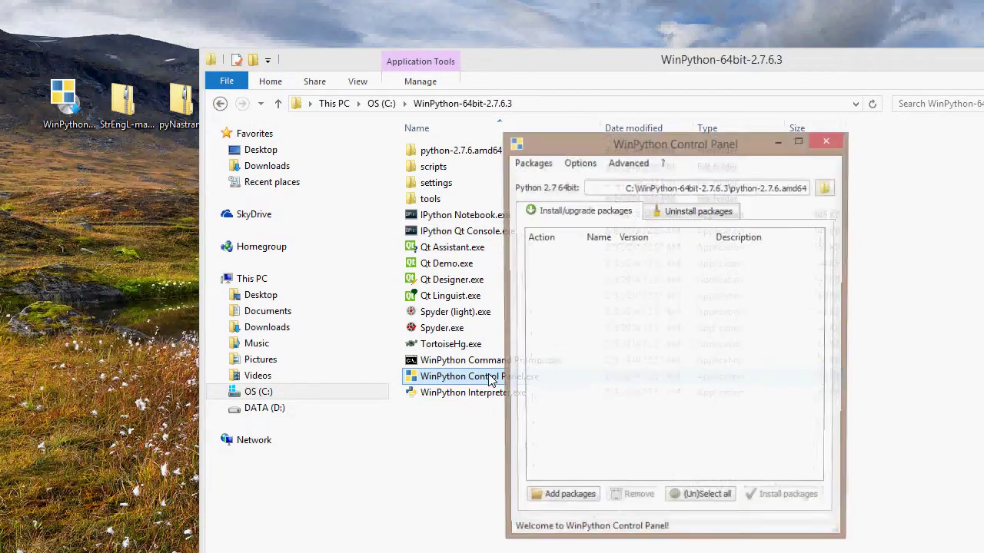
drag(708, 143, 659, 106)
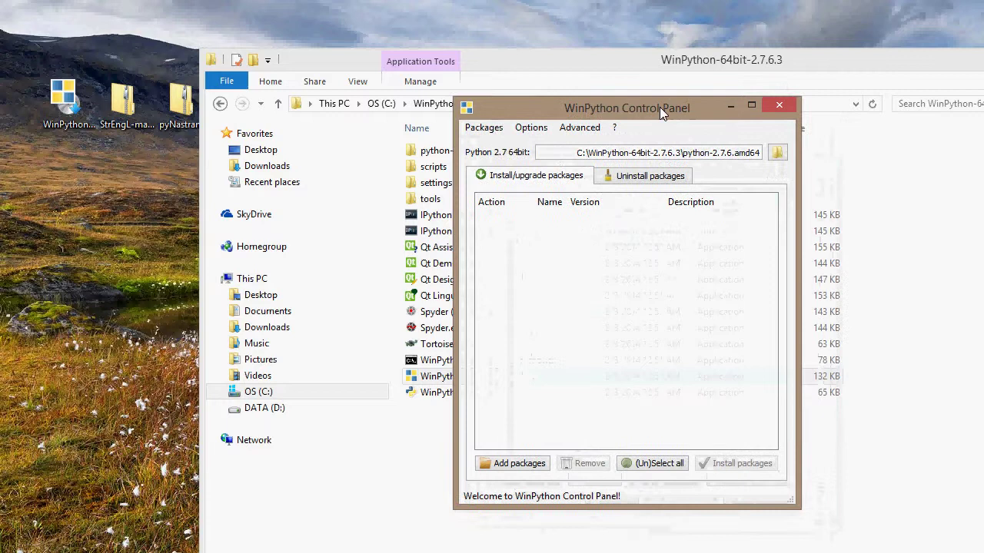
click(657, 177)
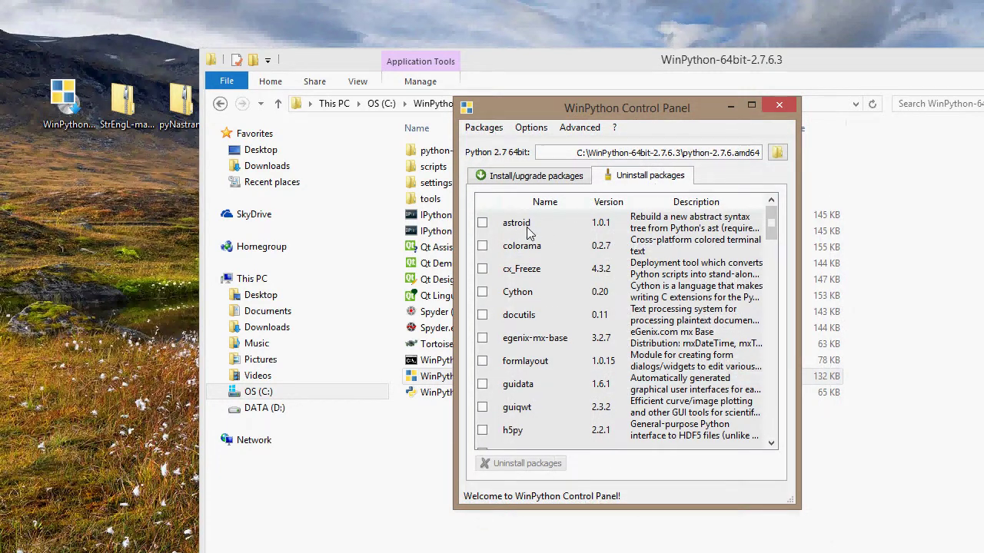
mouse_move(773, 236)
mouse_down()
mouse_move(774, 432)
mouse_move(774, 216)
mouse_up()
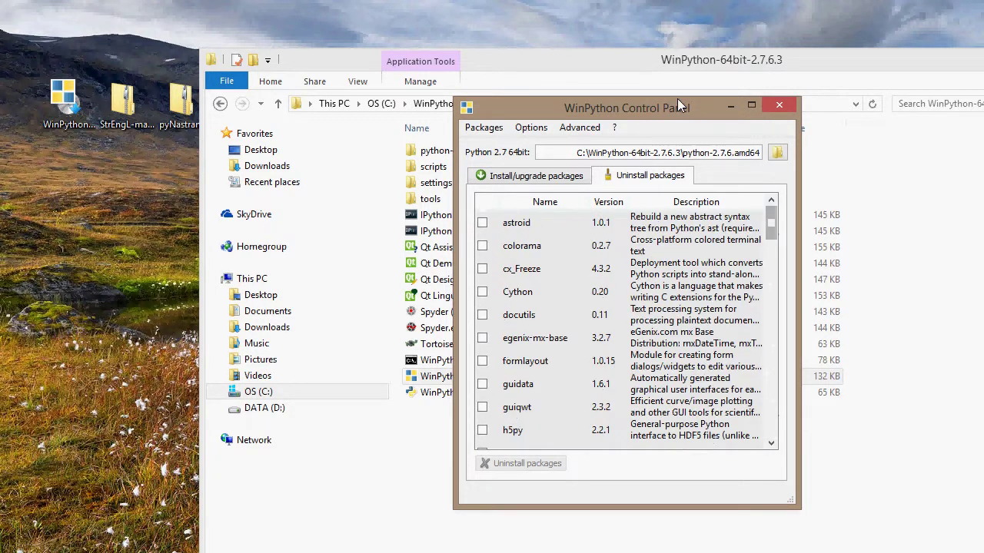
- Reposition the Control Panel, look over its uninstall list and package installation view, and close it
mouse_move(605, 116)
mouse_down()
mouse_move(590, 104)
mouse_move(617, 101)
mouse_up()
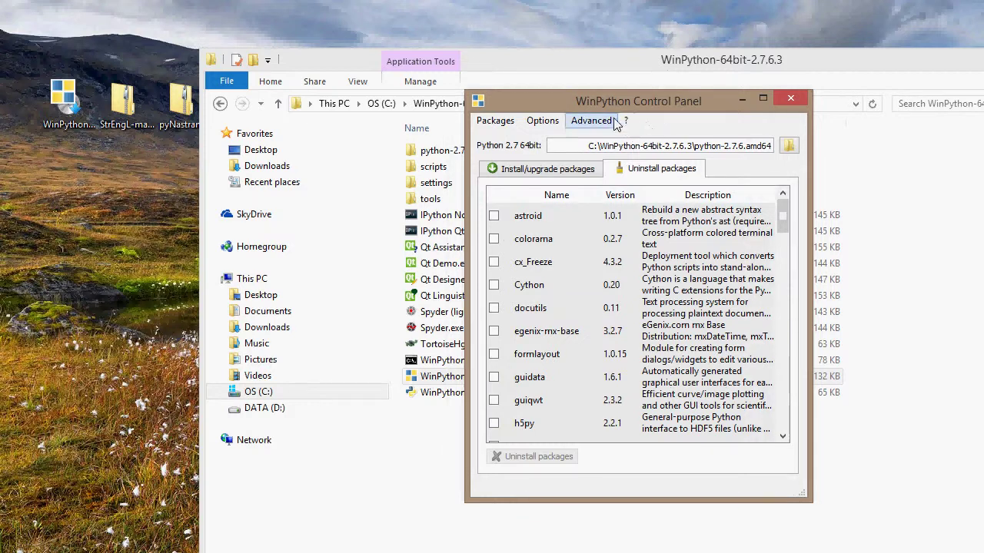
drag(618, 109, 635, 105)
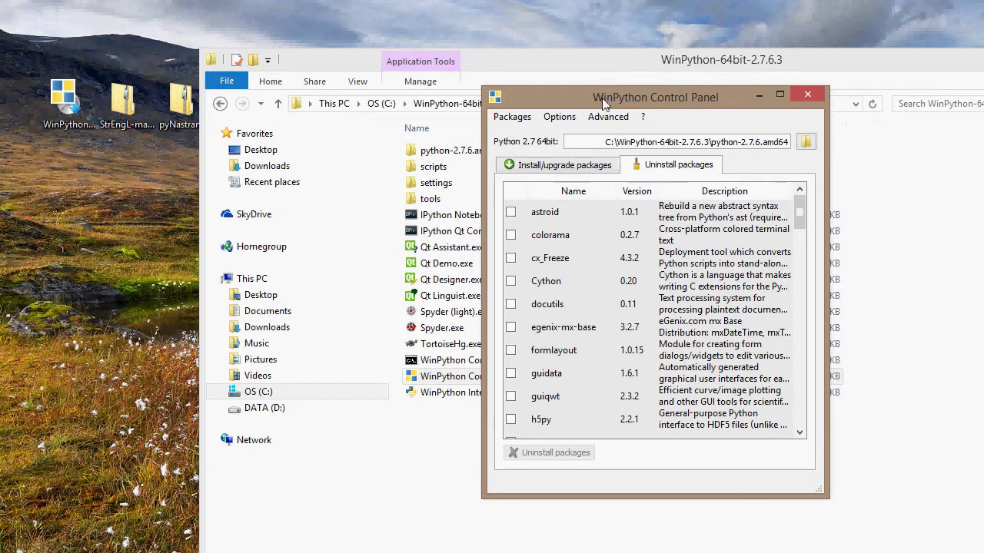
drag(608, 93, 590, 101)
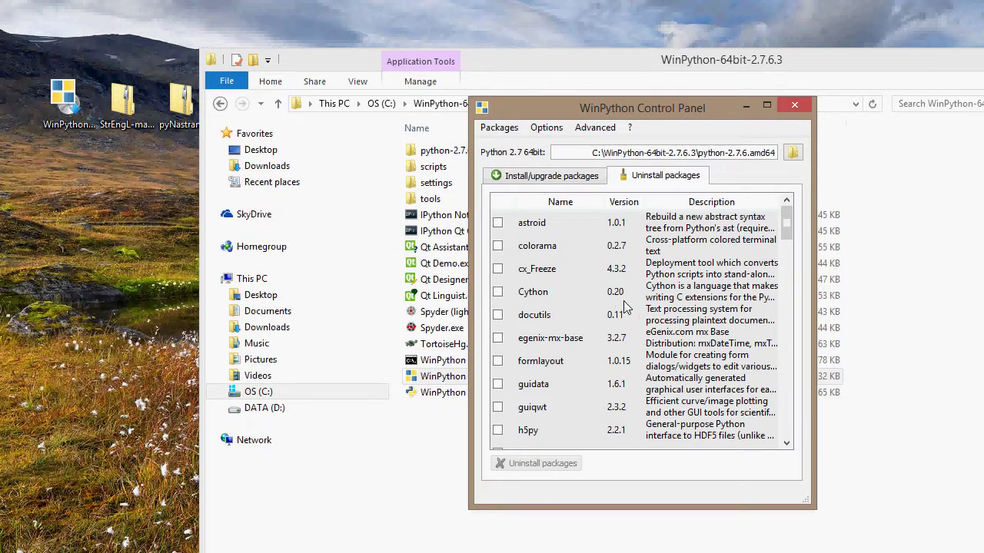
mouse_move(787, 223)
mouse_down()
mouse_move(789, 428)
mouse_move(793, 223)
mouse_up()
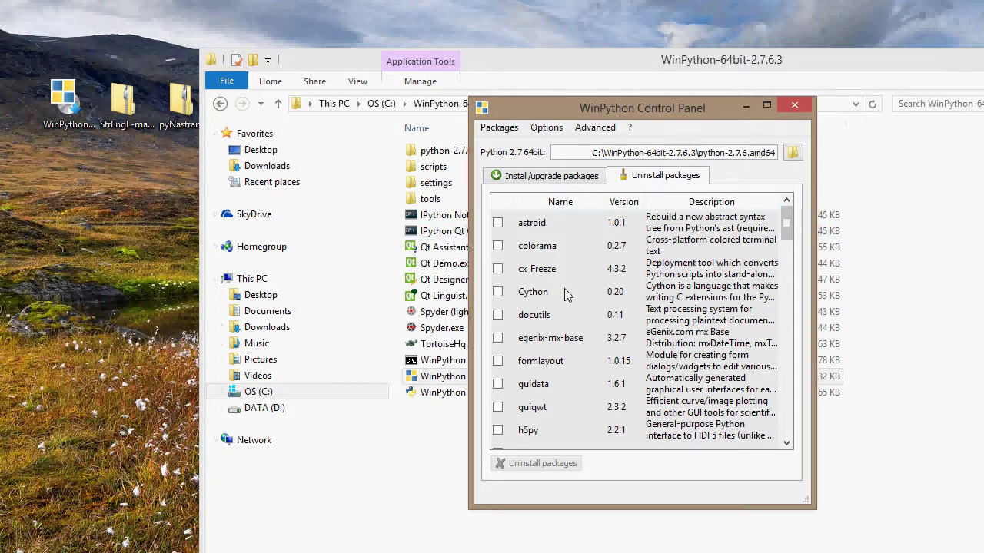
click(552, 173)
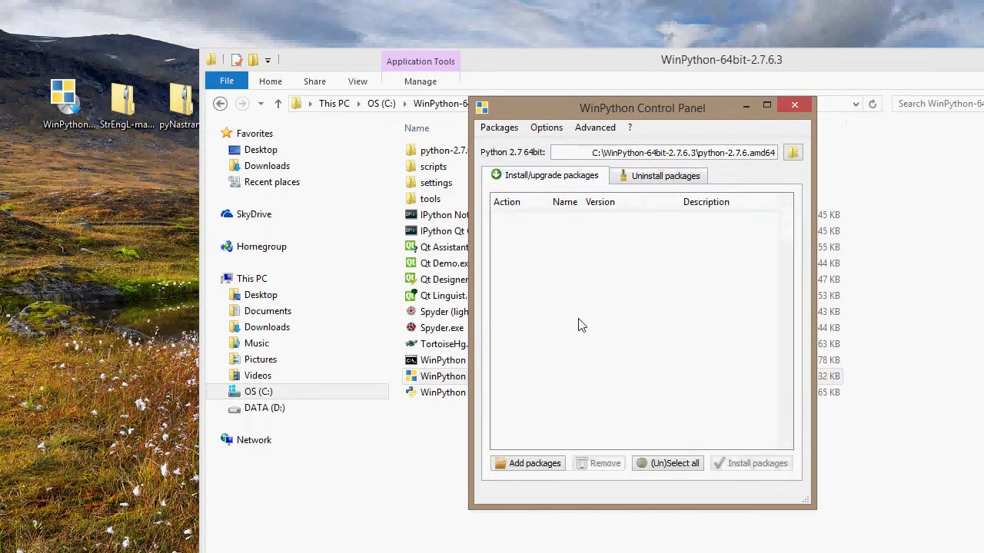
click(794, 105)
- Move the WinPython-64bit-2.7.6.3 folder window aside so that the archives on the desktop are uncovered
drag(777, 60, 936, 104)
click(349, 204)
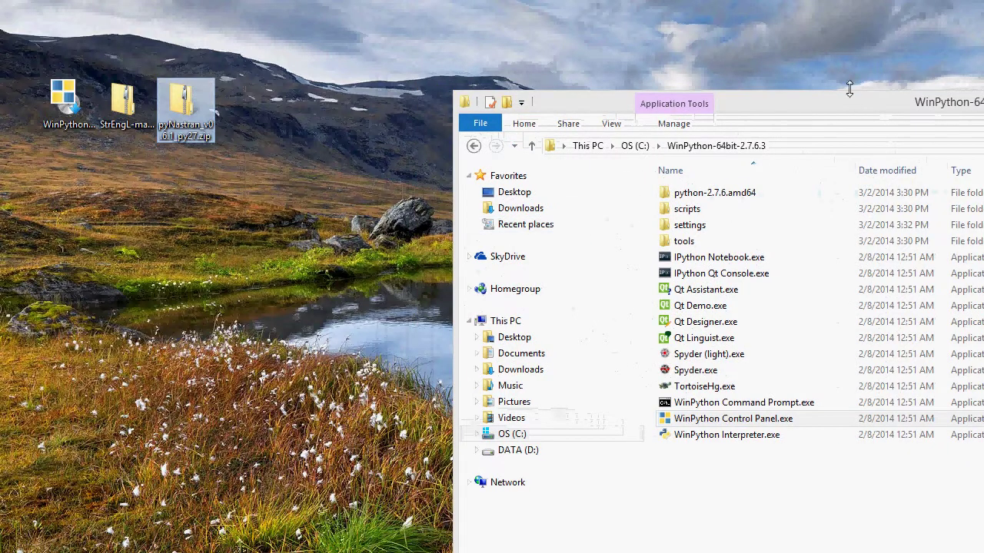
drag(765, 107, 741, 64)
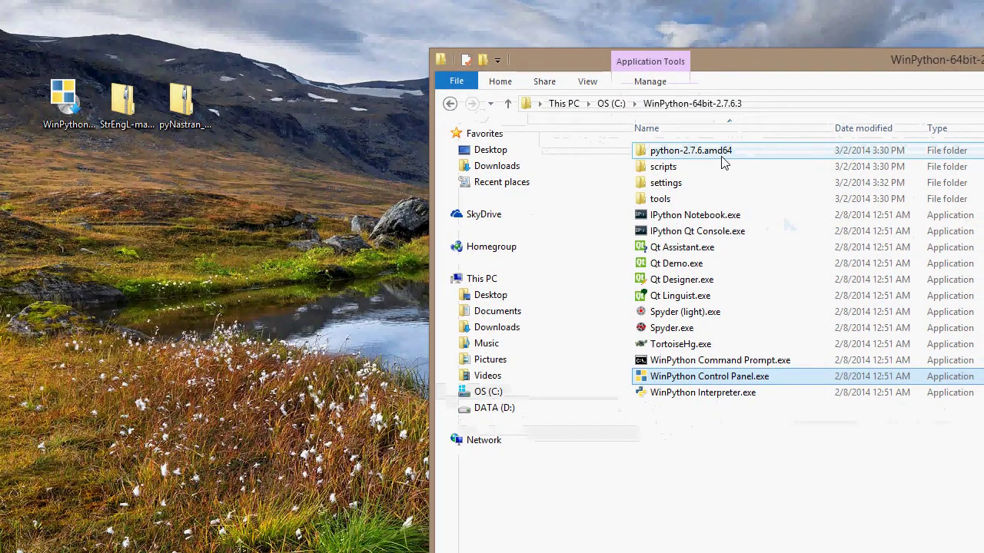
- Extract the StrEngL-master archive into a StrEngL-master folder on the desktop and show the extracted files
right_click(131, 108)
click(242, 142)
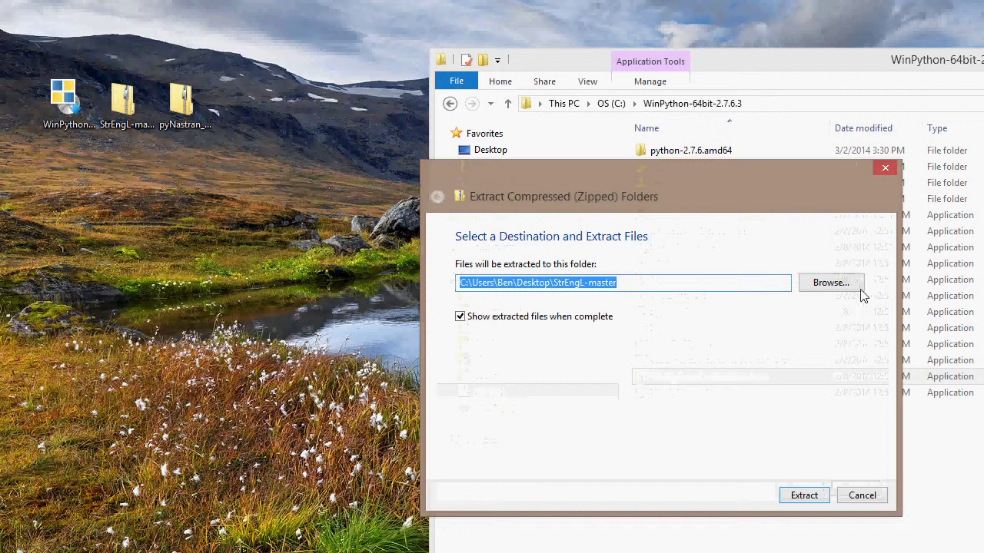
click(804, 496)
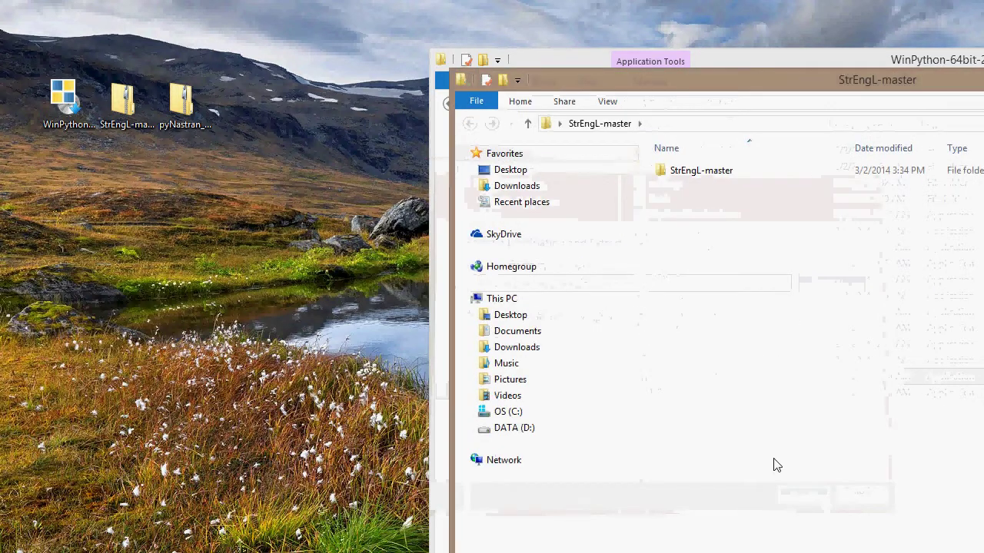
- Shift the extracted StrEngL-master window over and place the new StrEngL-master folder beneath the WinPython installer on the desktop
drag(720, 80, 518, 80)
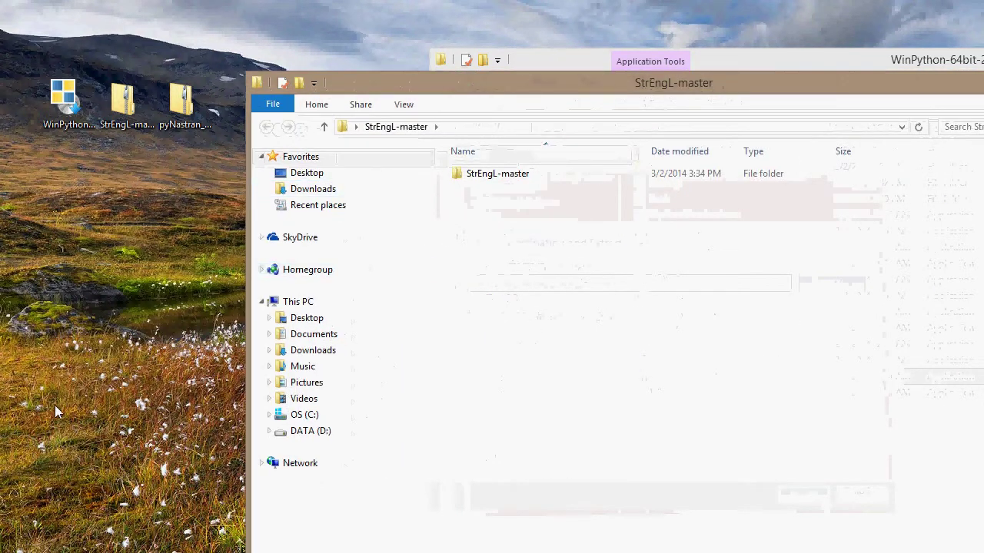
drag(3, 382, 66, 173)
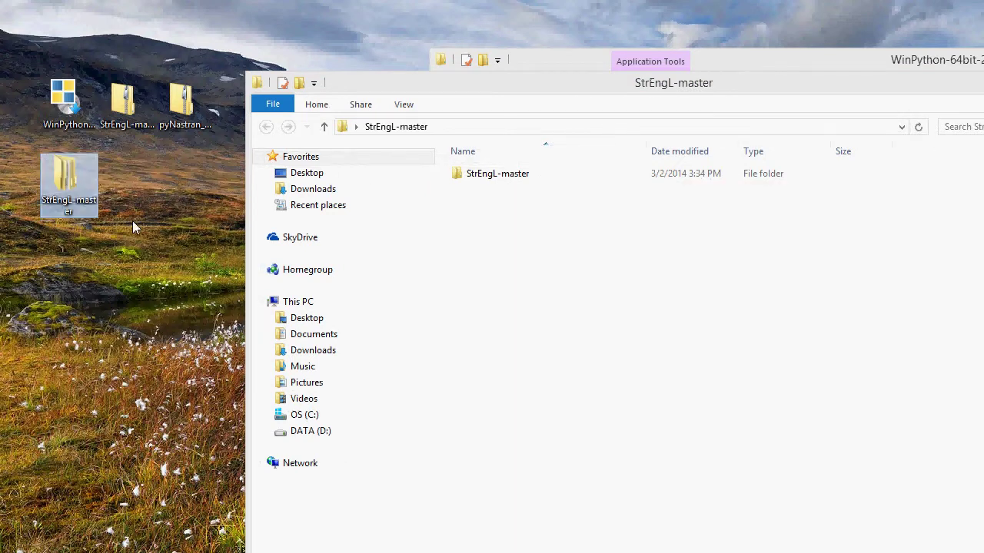
click(132, 220)
- Rename the inner StrEngL-master folder to StrEngL and open it
click(512, 184)
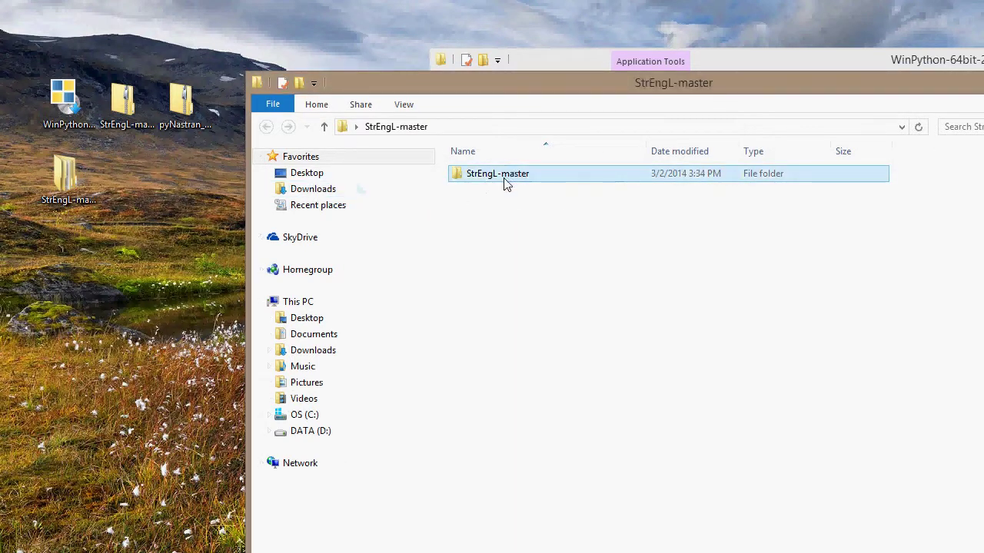
click(522, 179)
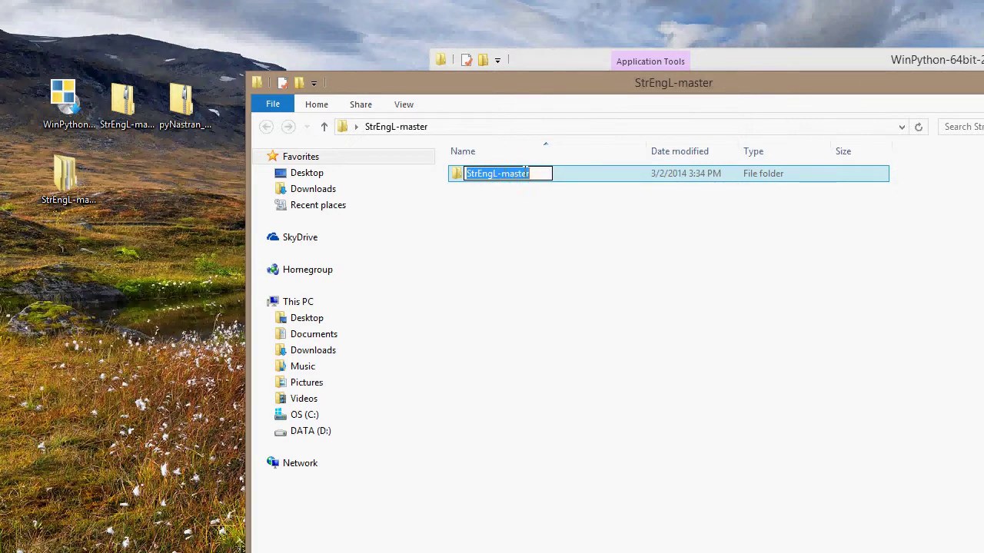
click(536, 174)
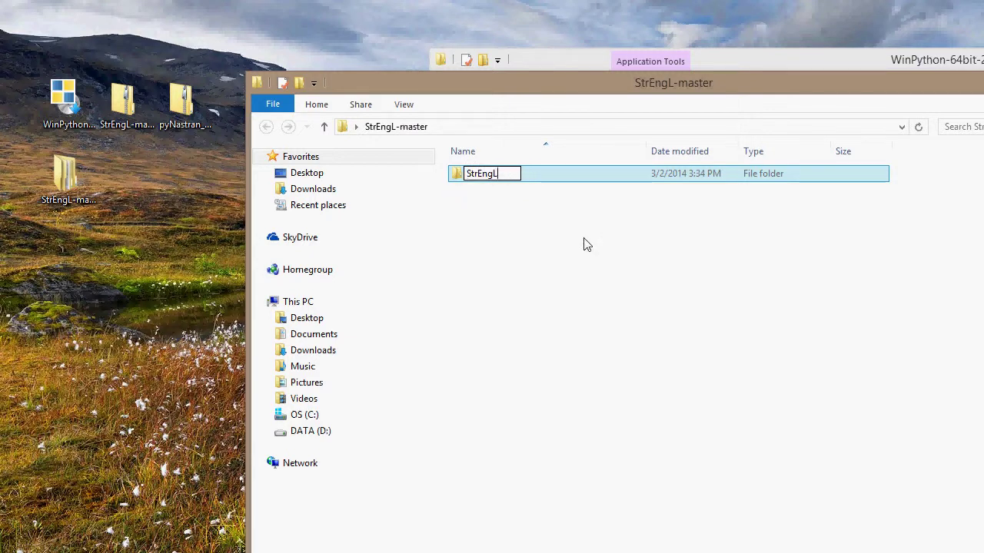
key(Return)
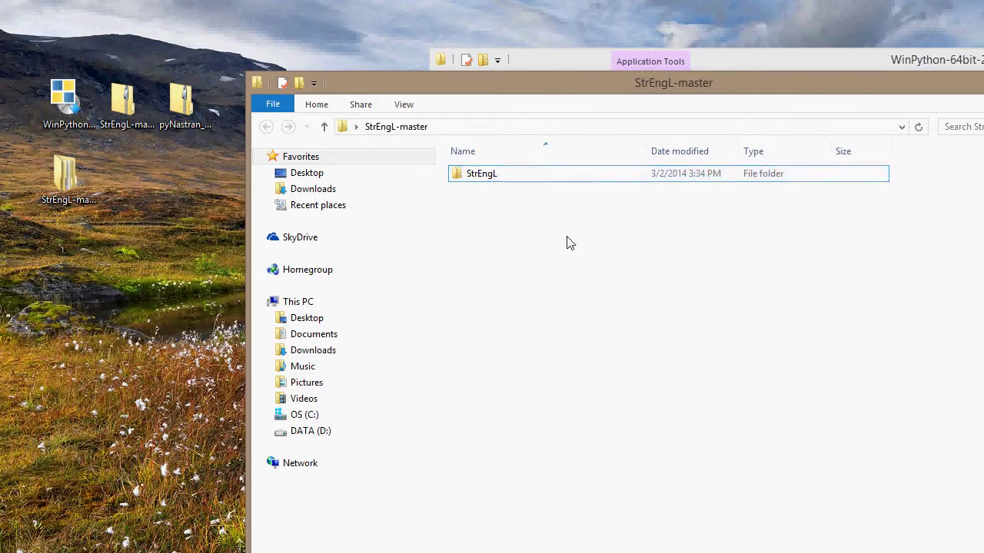
double_click(475, 175)
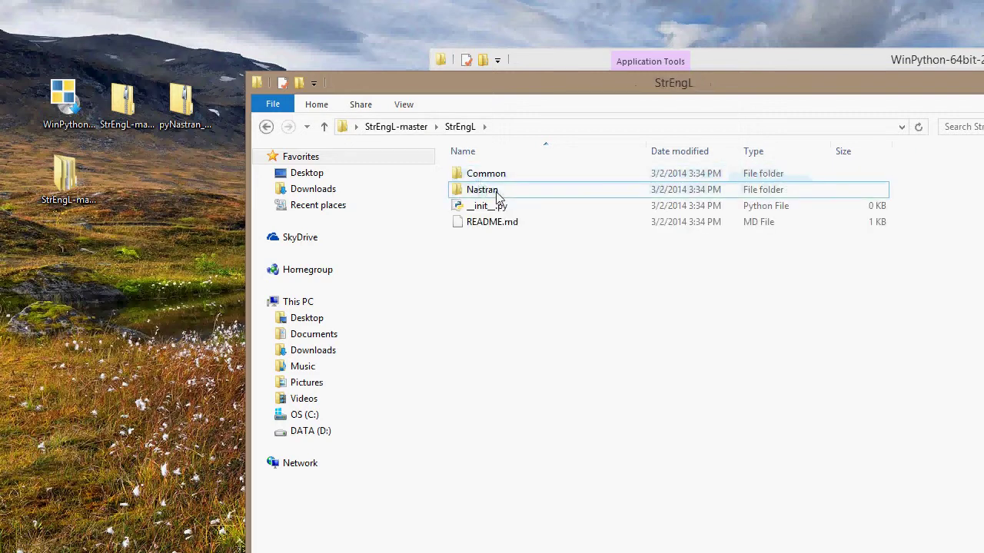
- Look through the Nastran and Results subfolders inside StrEngL, and return to the StrEngL-master folder
double_click(496, 193)
double_click(507, 174)
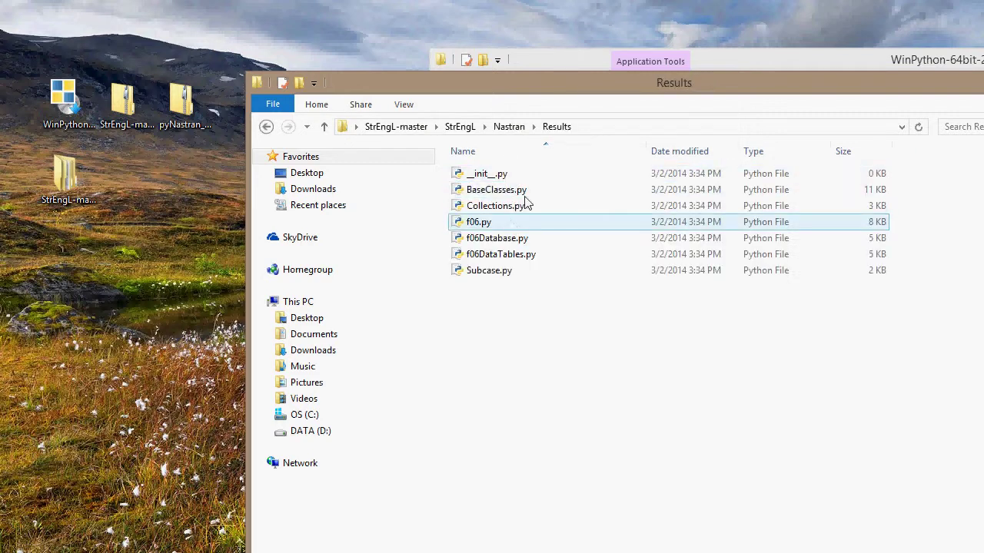
click(460, 128)
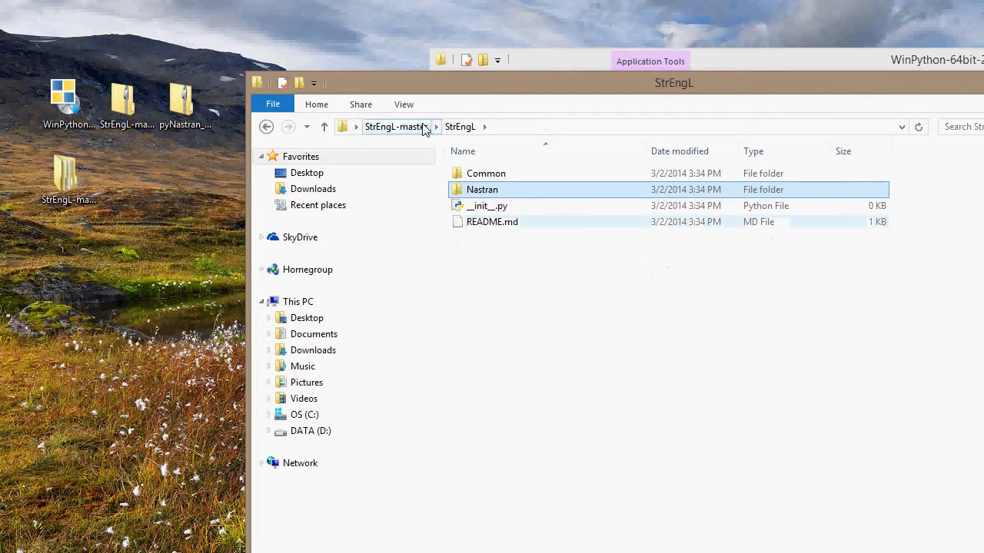
click(424, 131)
- Move the StrEngL-master window aside and open python-2.7.6.amd64\Lib\site-packages in the WinPython-64bit-2.7.6.3 folder window
drag(550, 81, 347, 156)
click(742, 72)
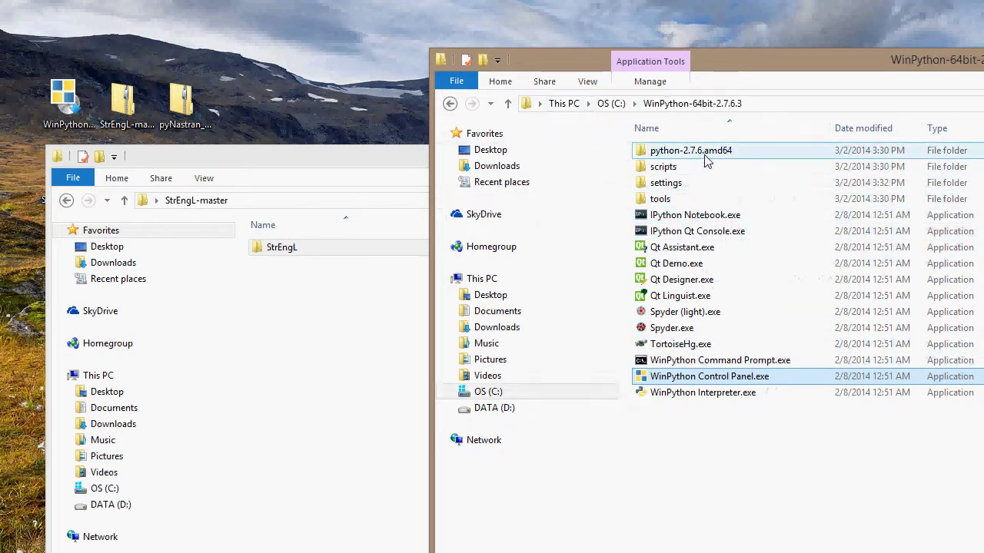
click(664, 106)
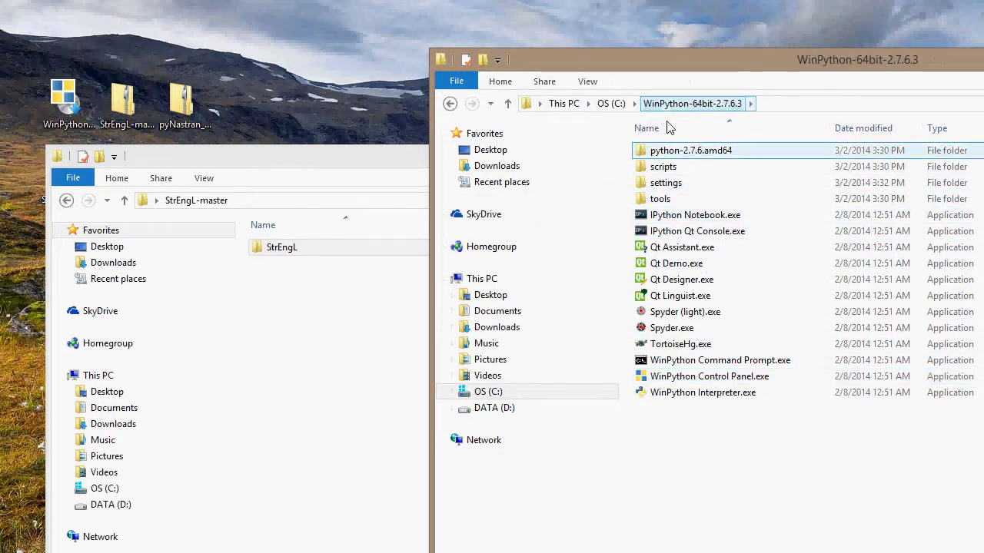
click(680, 153)
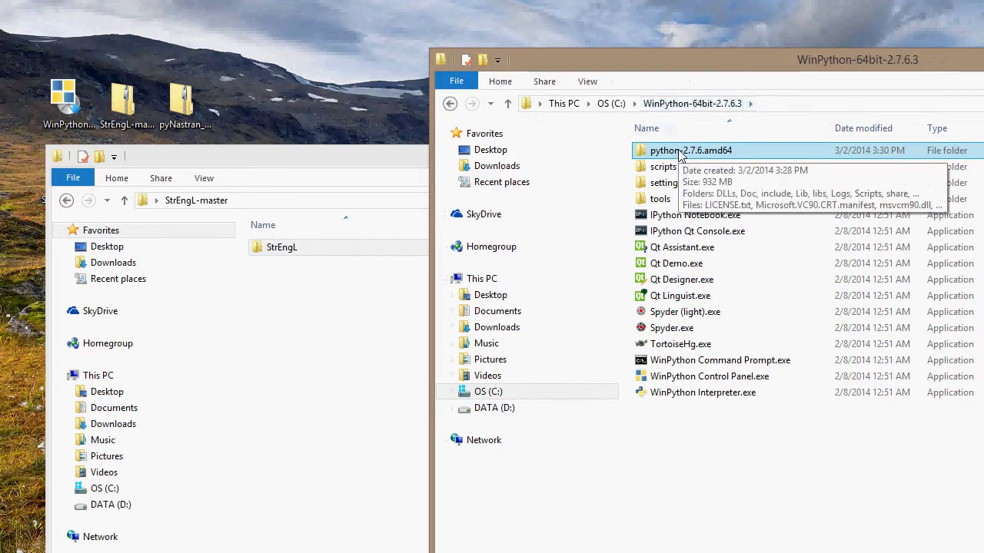
double_click(681, 153)
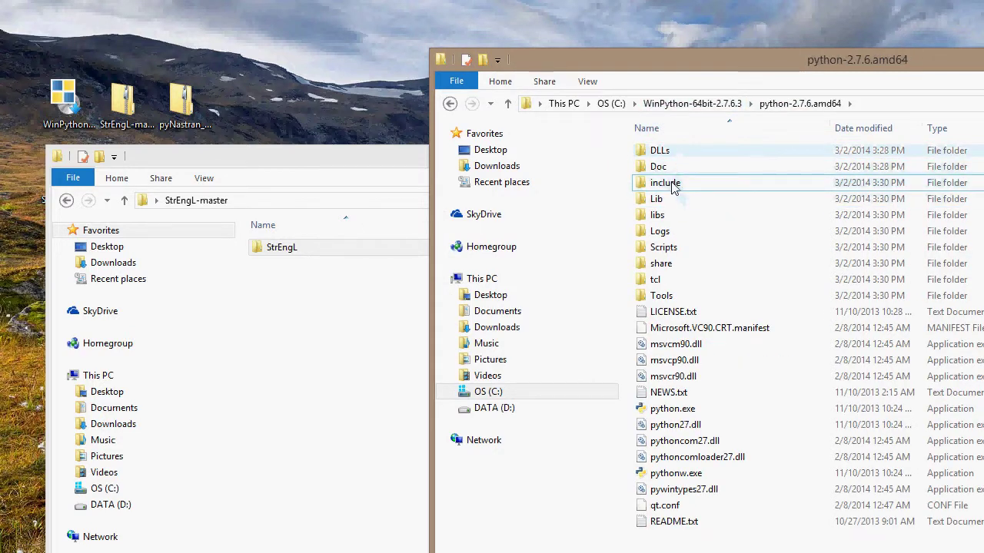
mouse_move(659, 204)
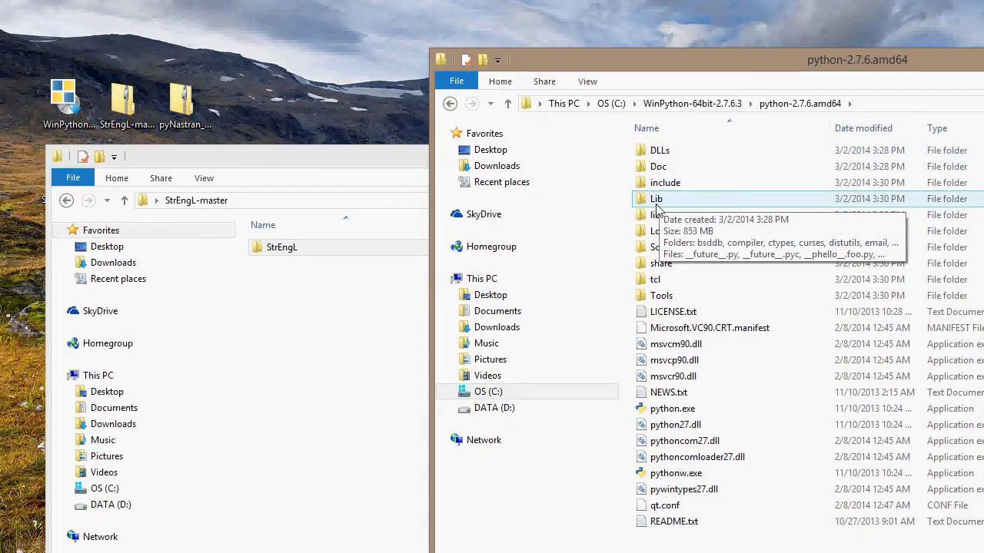
double_click(660, 203)
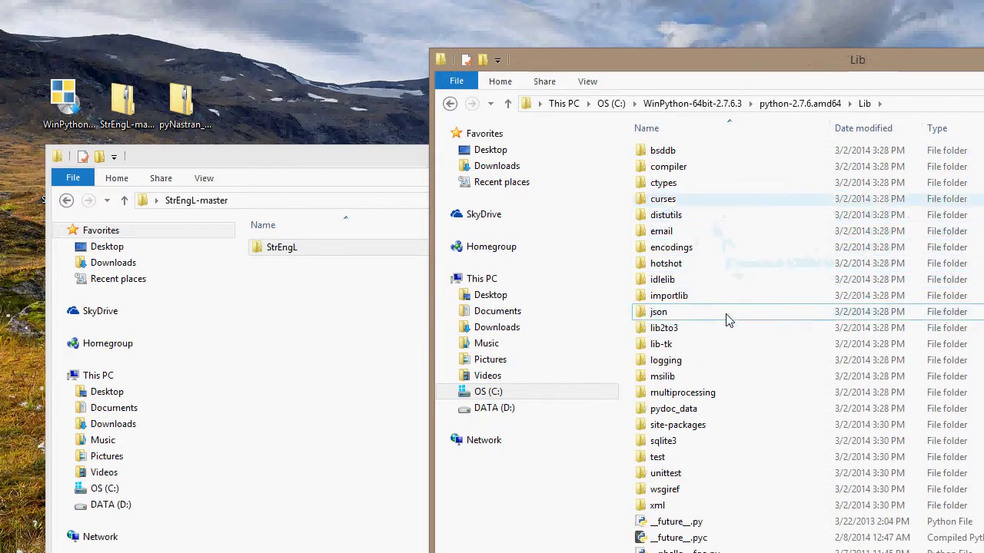
double_click(696, 425)
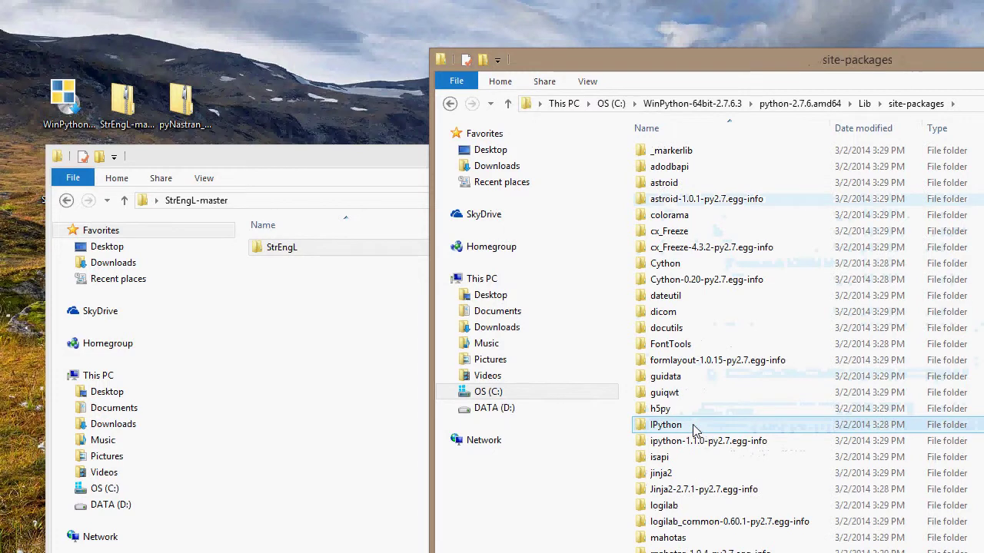
- Arrange the two folder windows so both are reachable and move the StrEngL folder from StrEngL-master into site-packages
drag(765, 50, 509, 291)
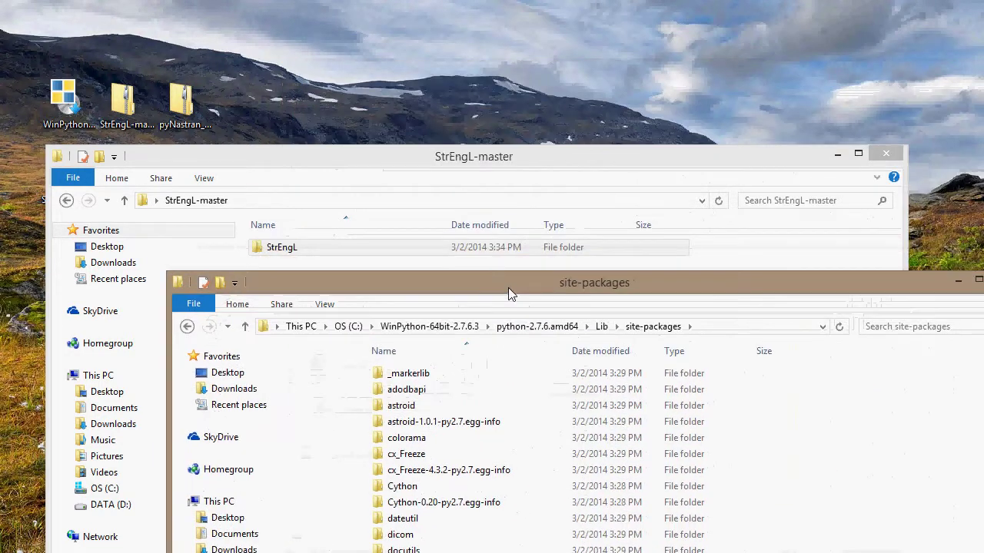
click(281, 254)
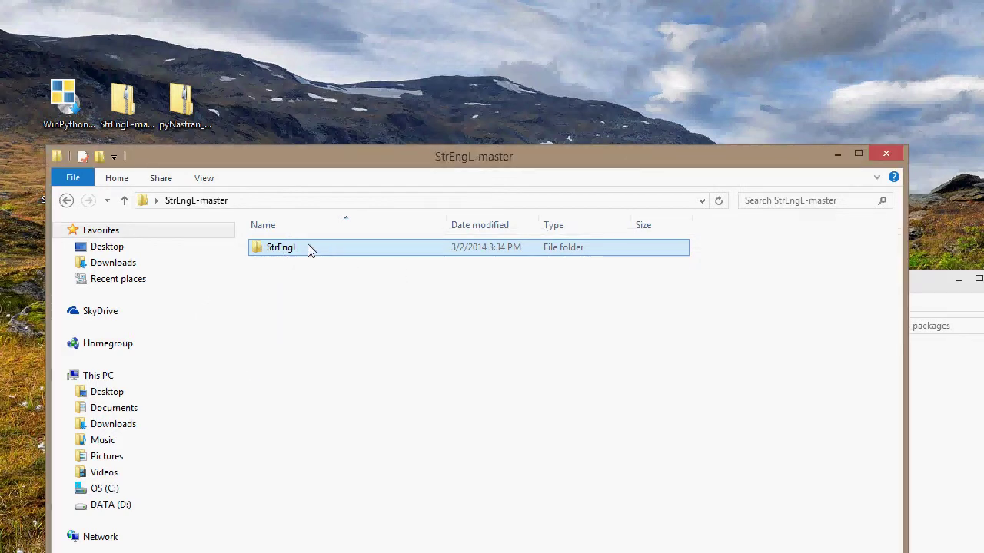
drag(292, 256, 930, 382)
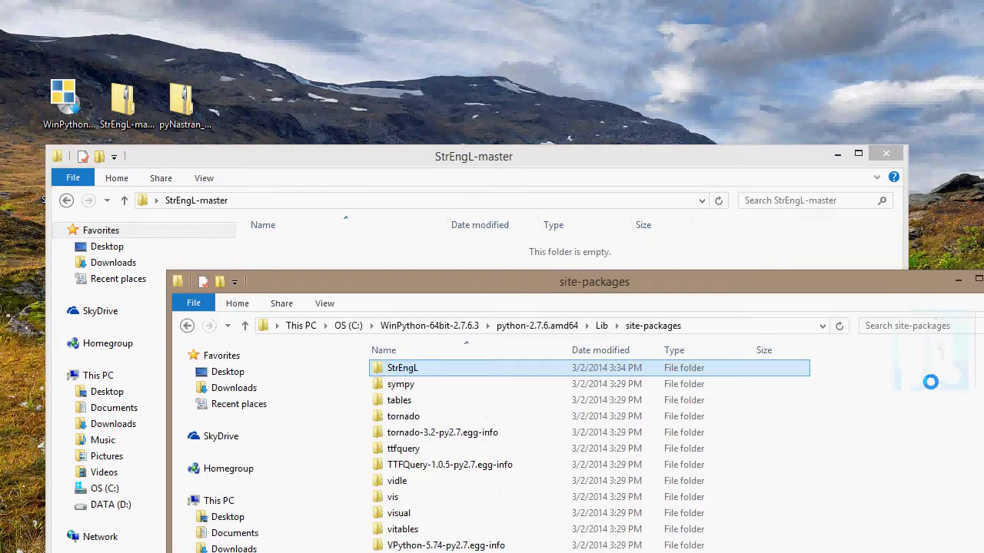
drag(764, 288, 744, 153)
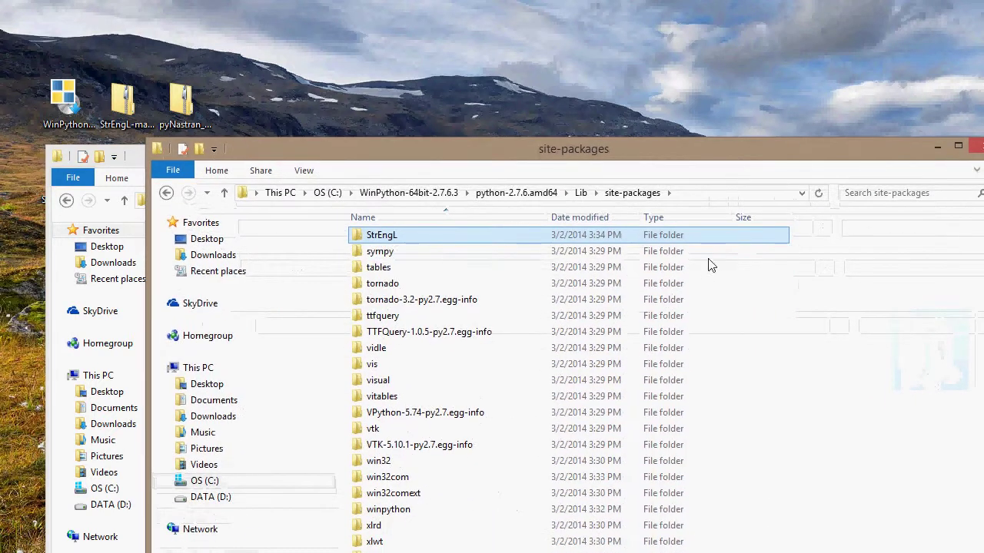
scroll(915, 379, up, 4)
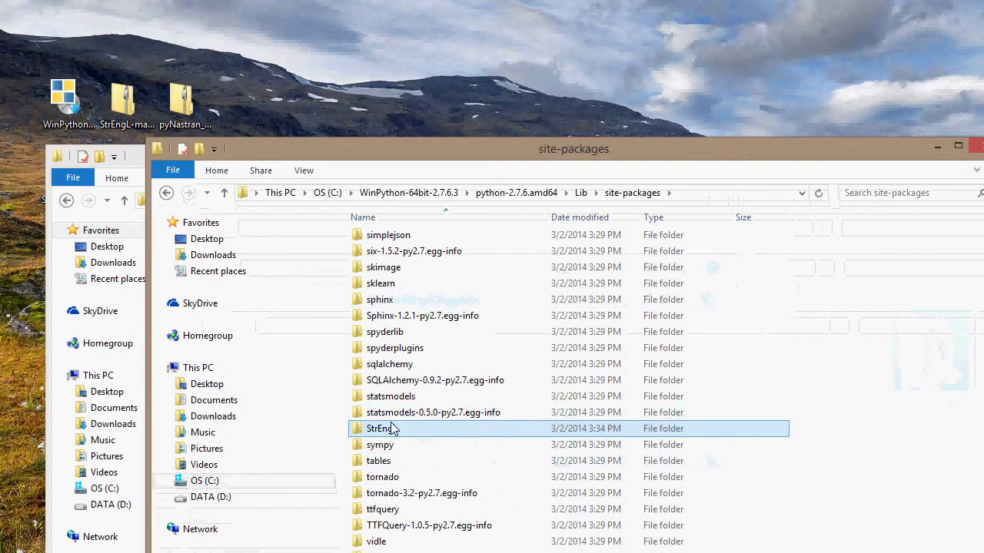
- Close the emptied StrEngL-master window and shift the site-packages window away from the desktop archives
drag(707, 167, 811, 178)
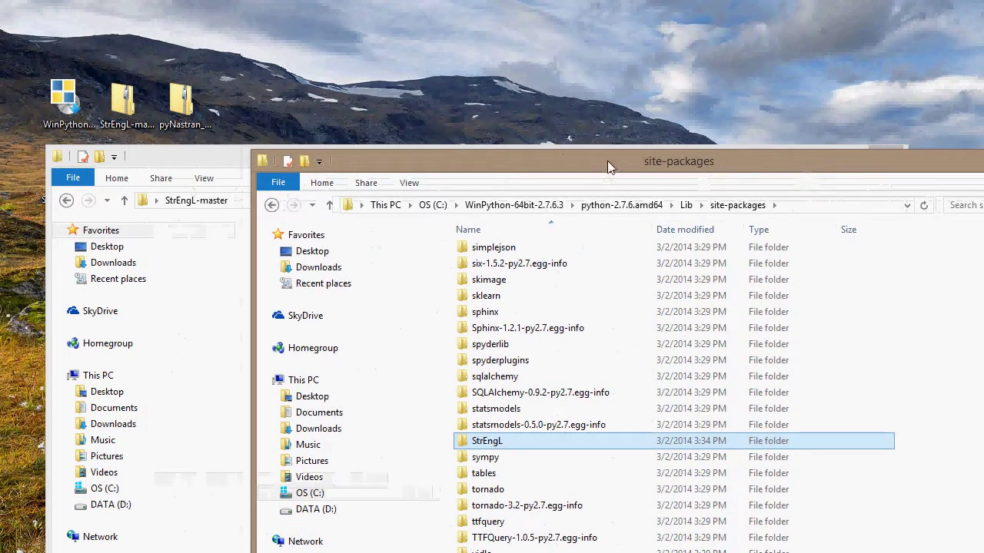
click(228, 169)
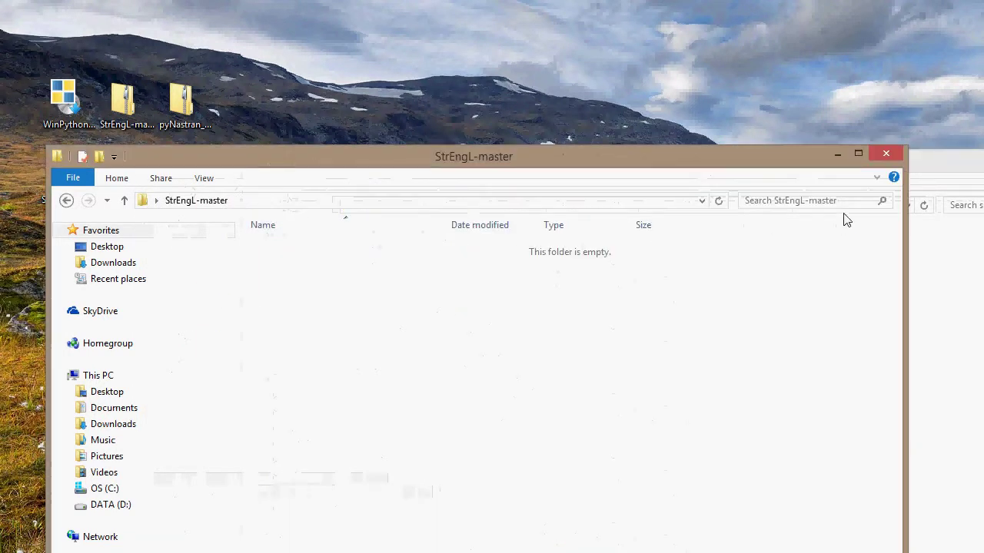
click(886, 152)
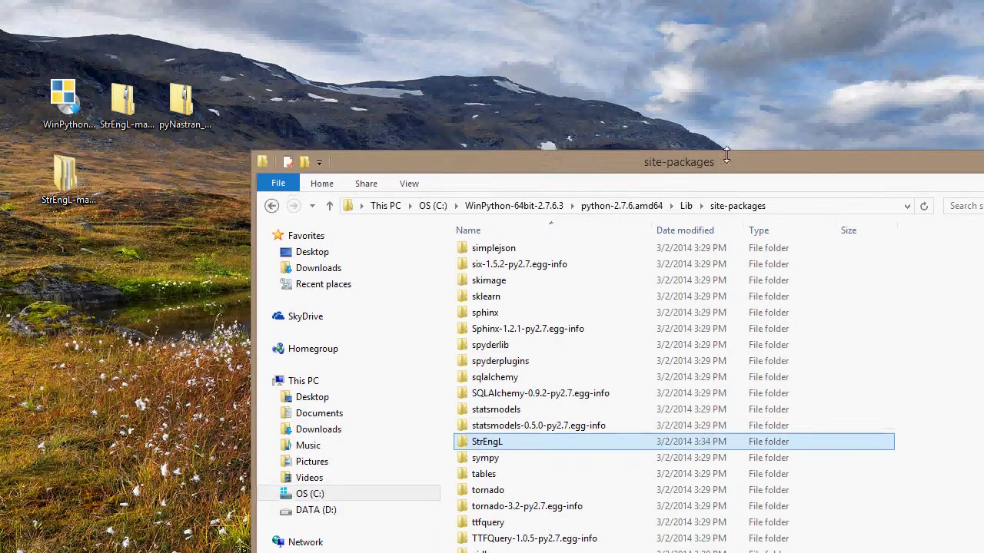
drag(738, 161, 889, 96)
- Extract the pyNastran archive into a pyNastran_v0.6.1_py27 folder on the desktop and show the extracted files
click(225, 123)
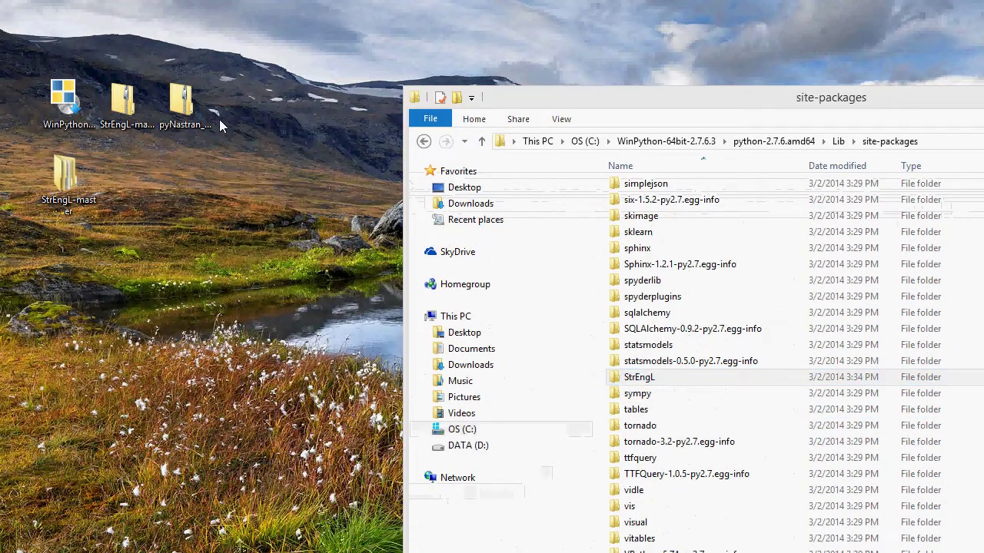
click(185, 110)
right_click(185, 110)
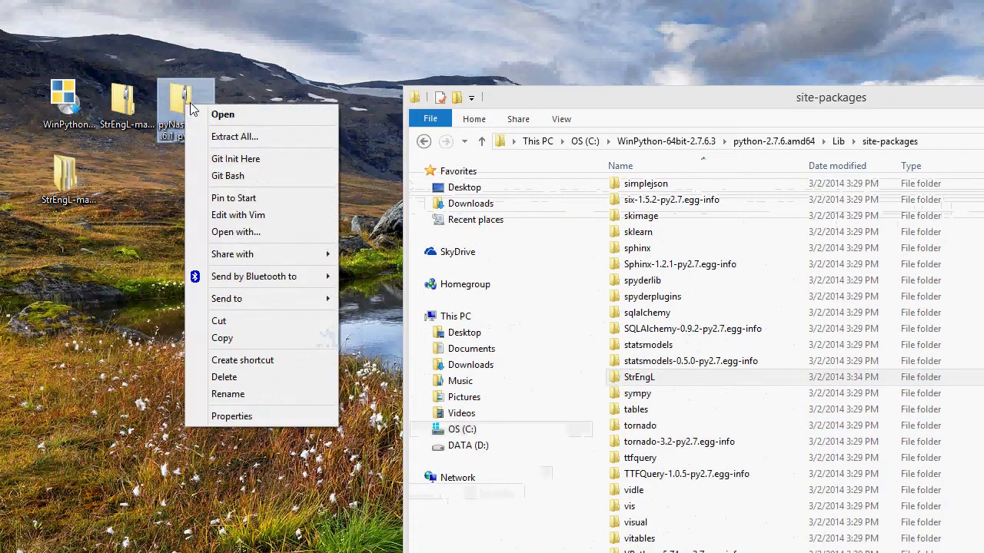
click(256, 136)
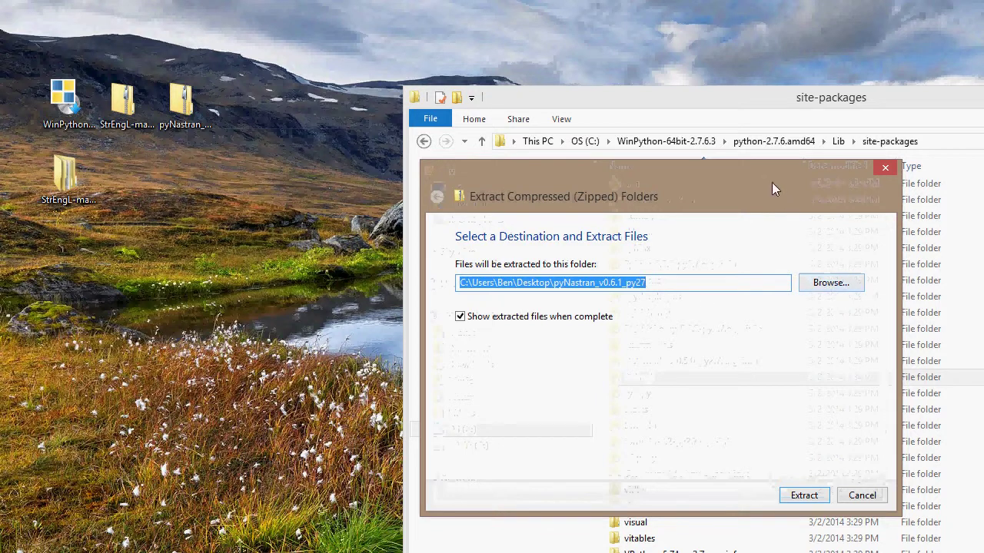
drag(772, 183, 695, 149)
click(723, 460)
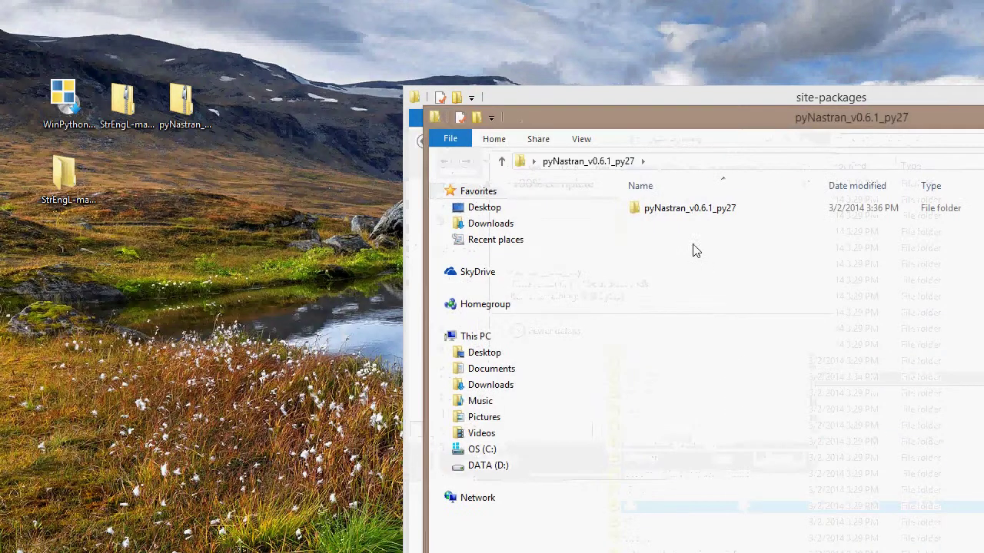
- Arrange the two folder windows and move the inner pyNastran_v0.6.1_py27 folder into site-packages
drag(690, 121, 388, 136)
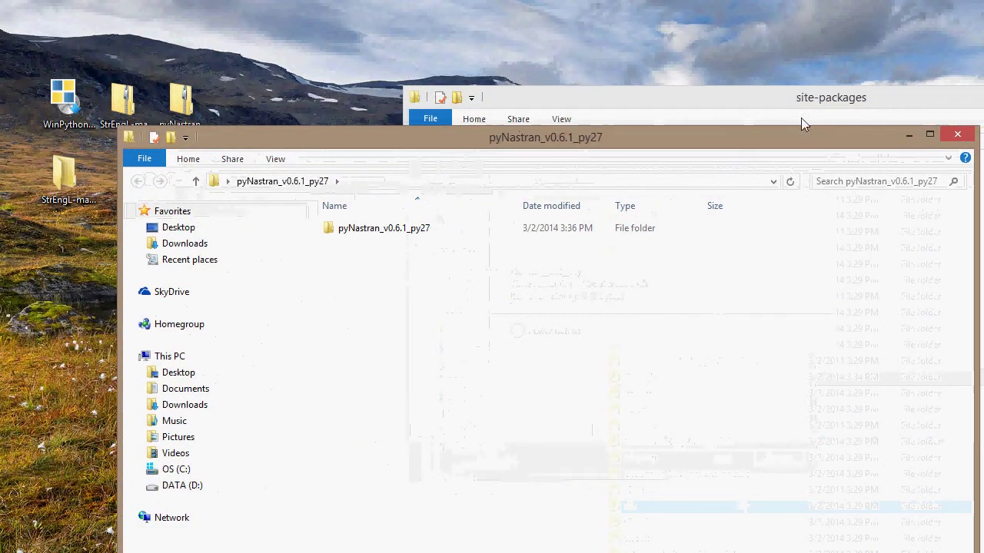
drag(809, 106, 784, 75)
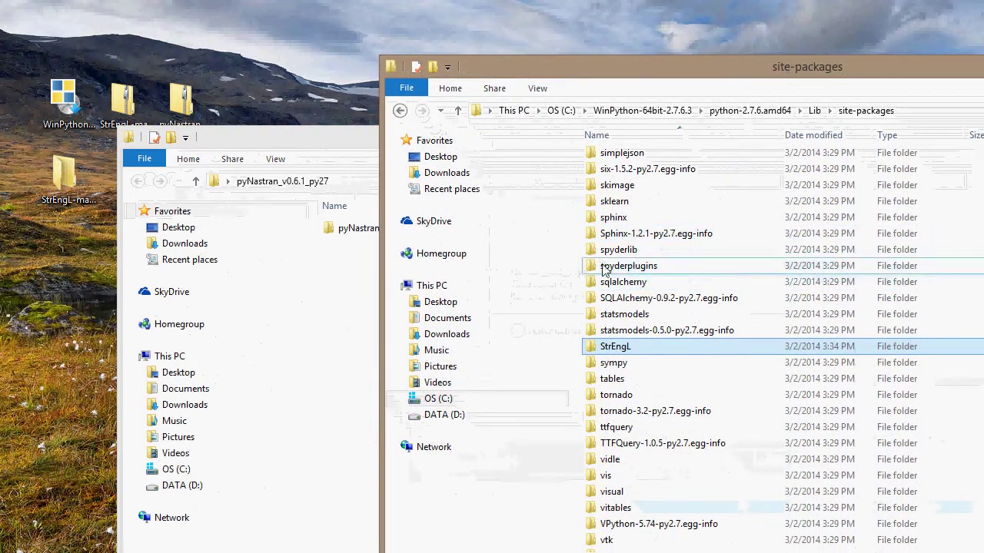
click(346, 159)
click(354, 227)
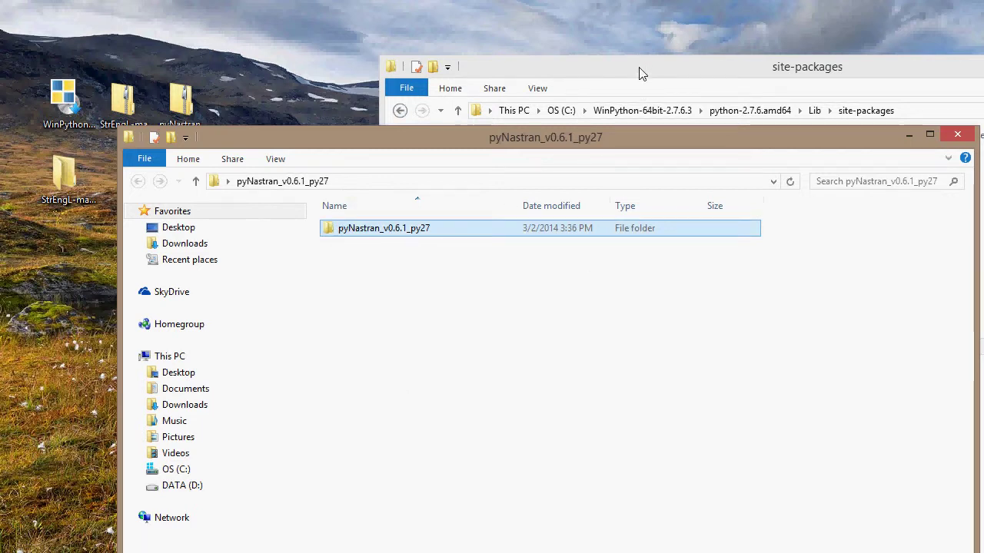
drag(637, 66, 466, 30)
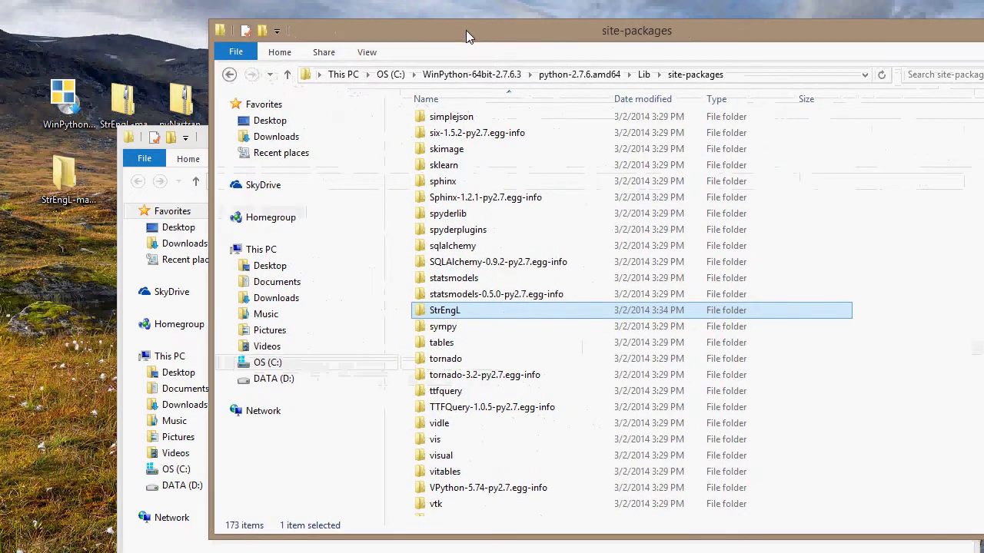
click(124, 186)
drag(246, 140, 180, 173)
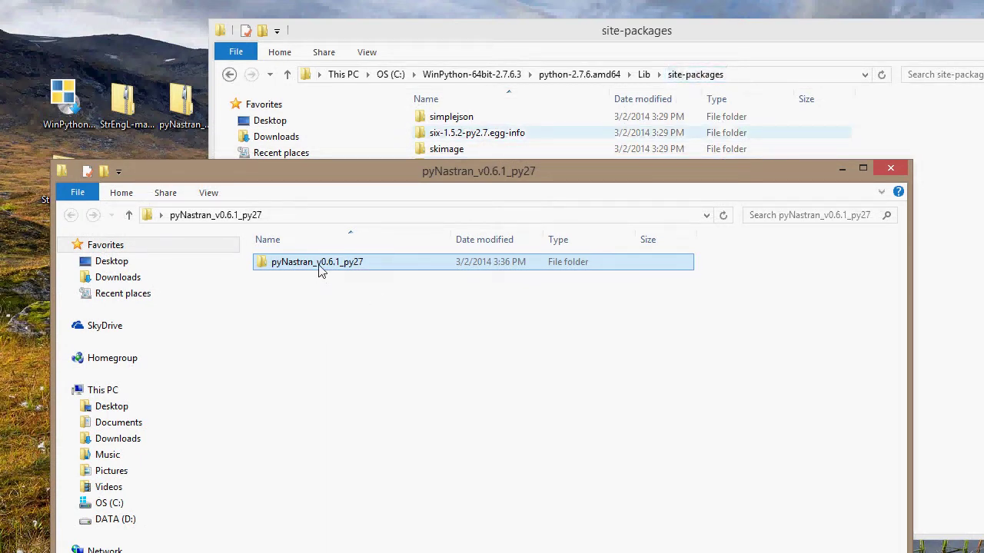
drag(322, 270, 916, 136)
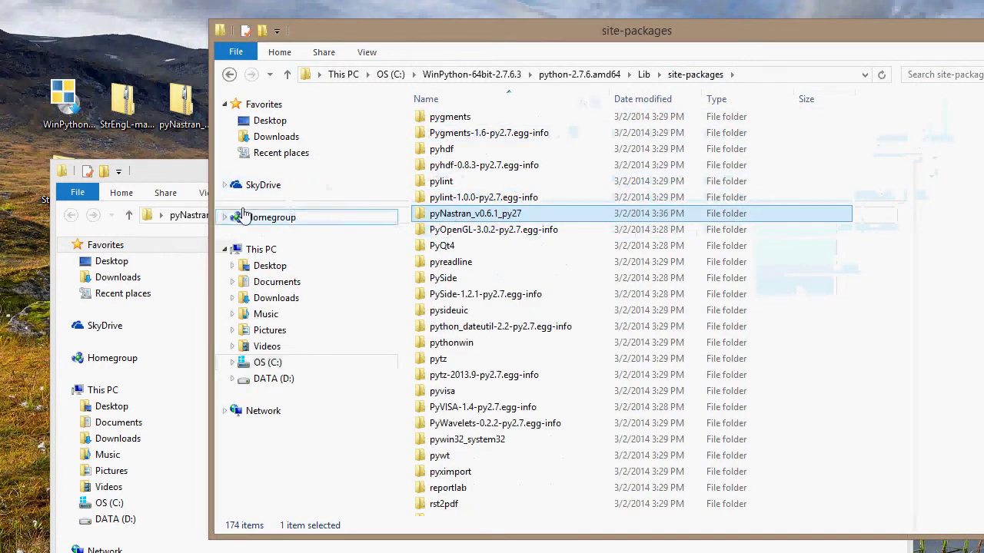
- Close the emptied pyNastran_v0.6.1_py27 window and move the site-packages window aside
click(185, 165)
click(889, 172)
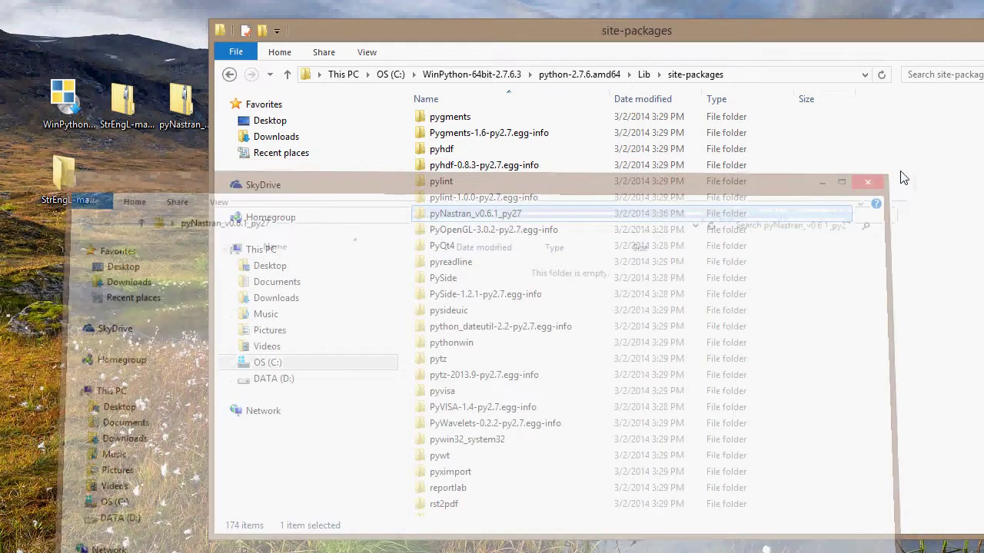
drag(769, 25, 983, 24)
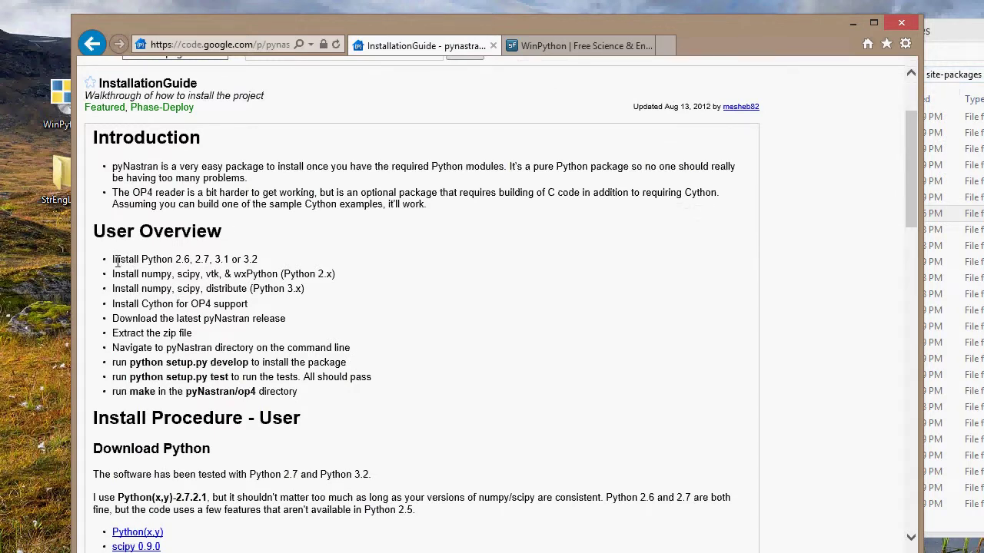
- Read the User Overview on the pyNastran InstallationGuide page, highlighting the items from installing Python to downloading the latest release
drag(117, 260, 271, 267)
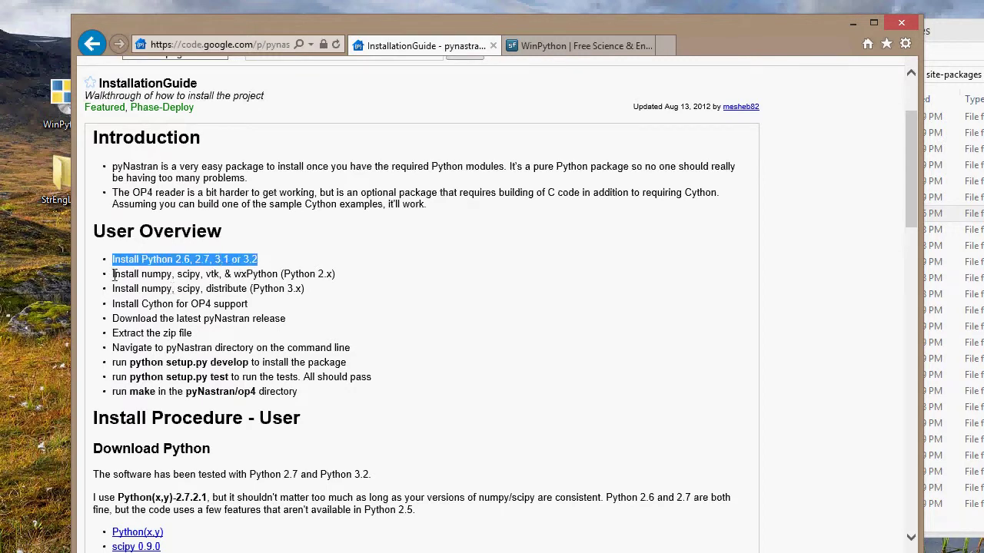
drag(114, 275, 340, 280)
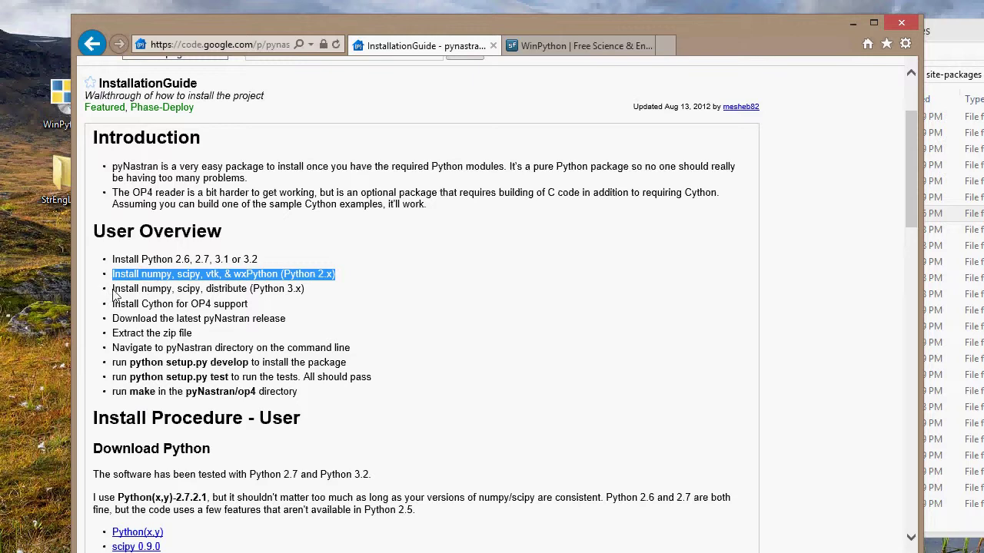
drag(113, 291, 126, 289)
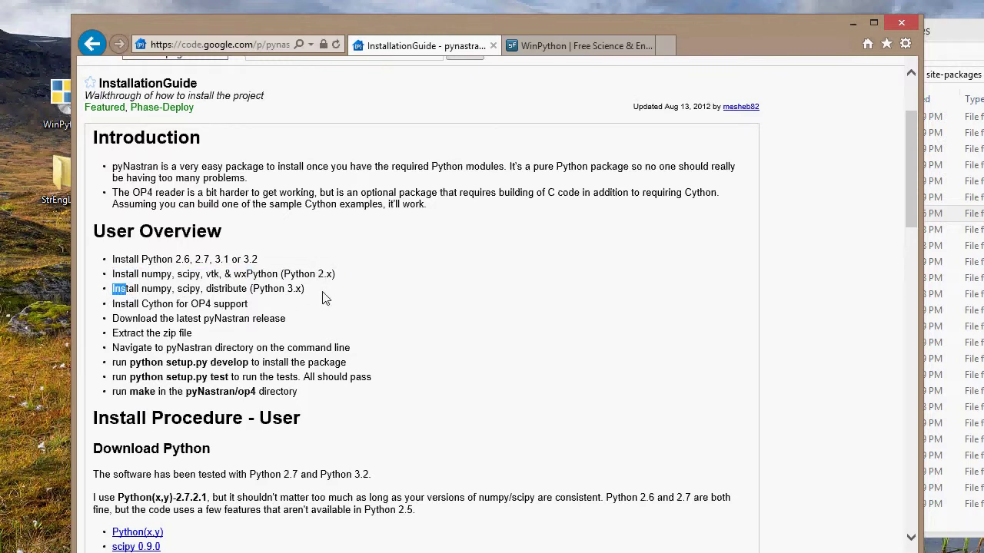
drag(308, 292, 184, 304)
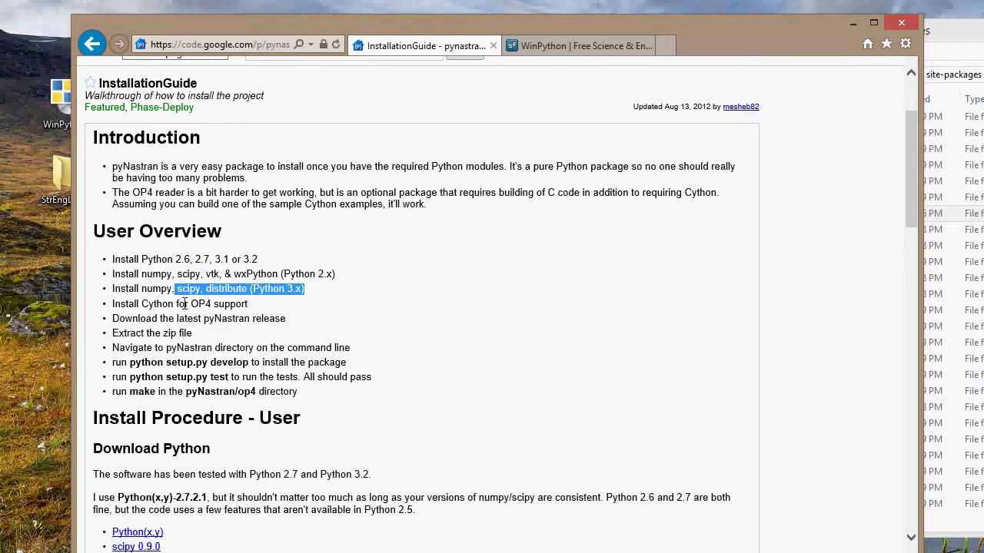
drag(113, 303, 245, 306)
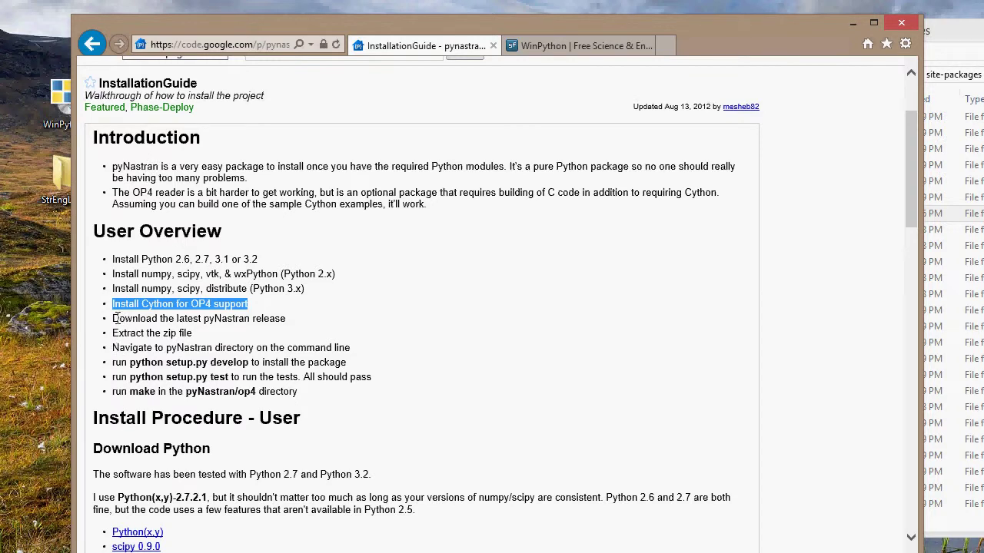
drag(160, 318, 276, 331)
click(212, 335)
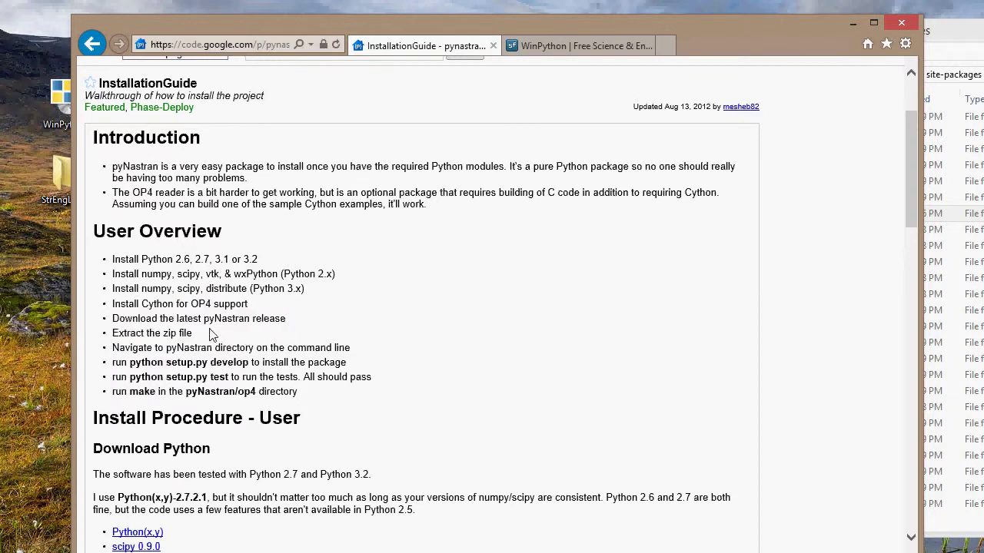
- Reread the User Overview instructions, highlighting the Python and module requirements, the zip extraction, and navigating to the pyNastran directory on the command line
drag(177, 318, 238, 330)
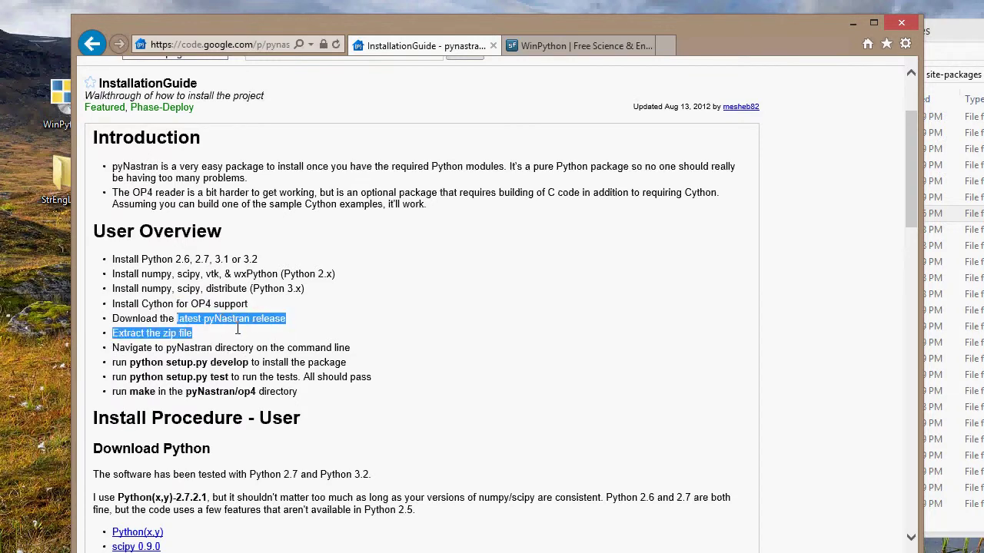
double_click(129, 351)
shift+click(362, 348)
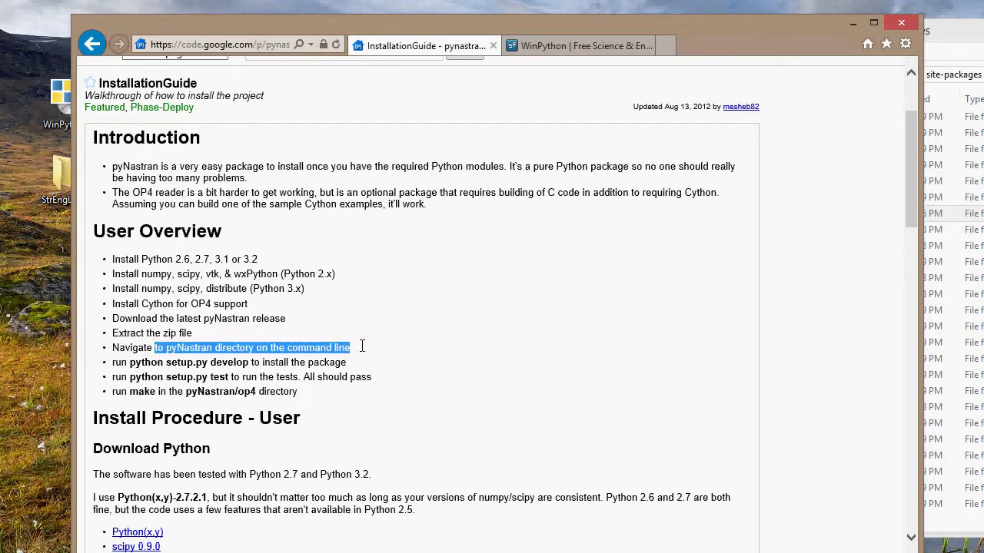
click(276, 318)
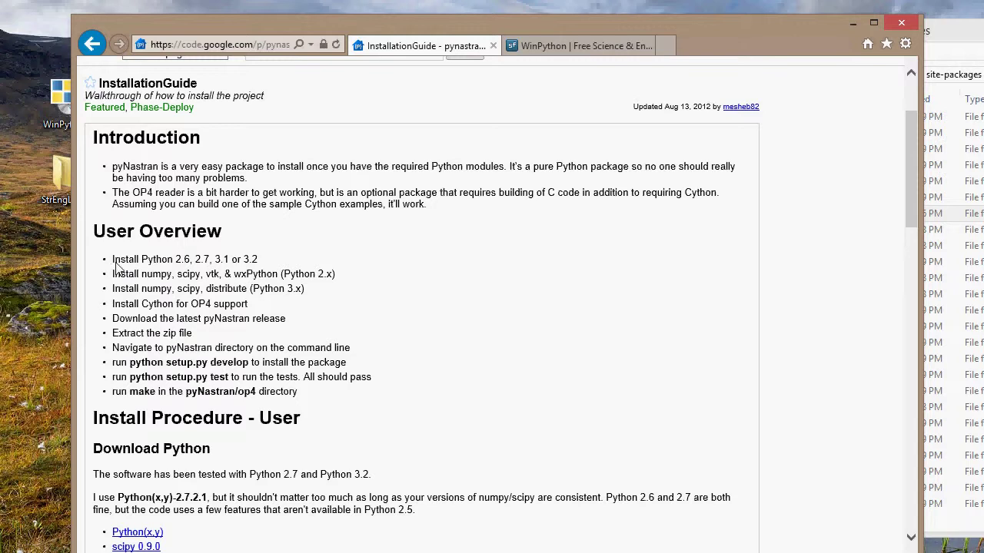
drag(113, 259, 362, 282)
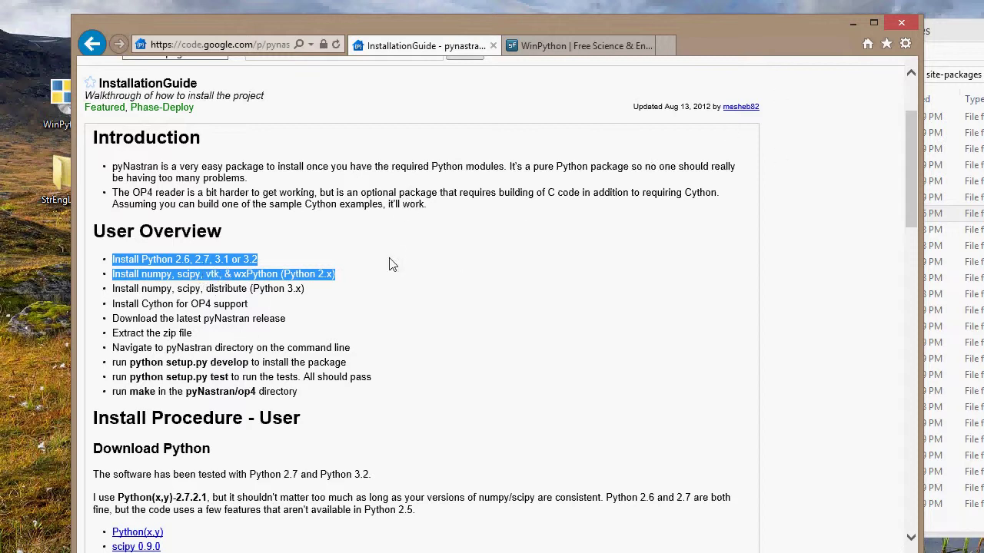
click(251, 286)
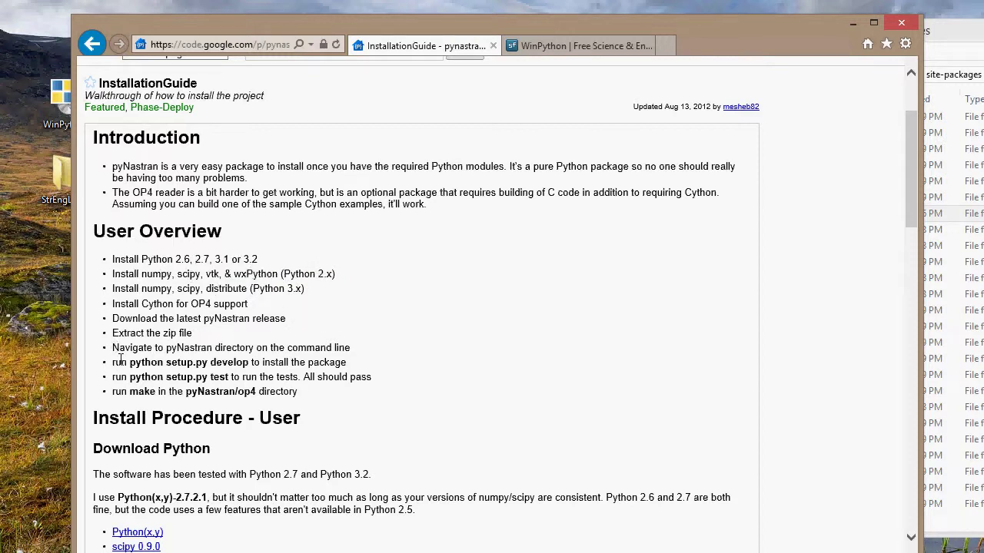
drag(112, 347, 360, 347)
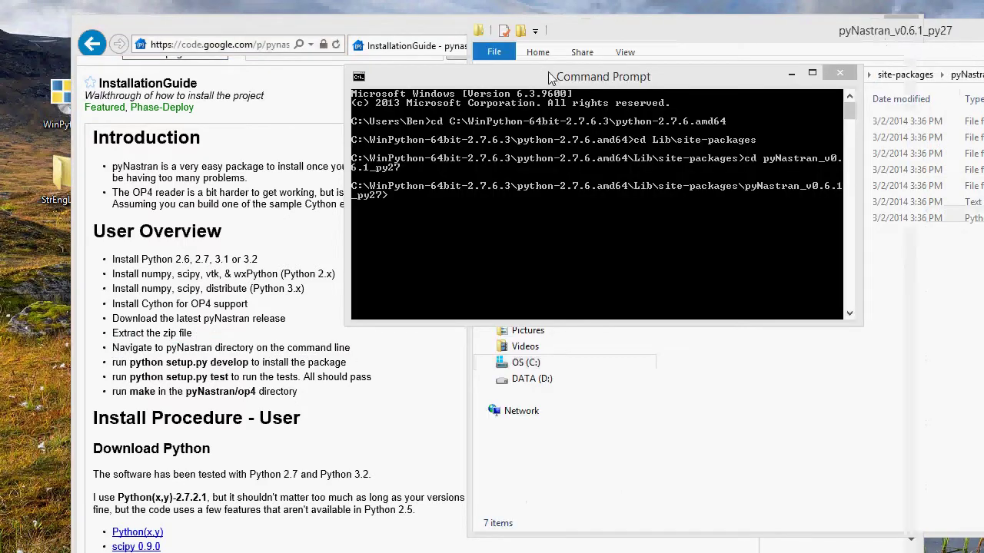
- Install pyNastran from the command prompt in its pyNastran_v0.6.1_py27 folder, trying python setup.py develop first and then running setup.py develop
click(563, 210)
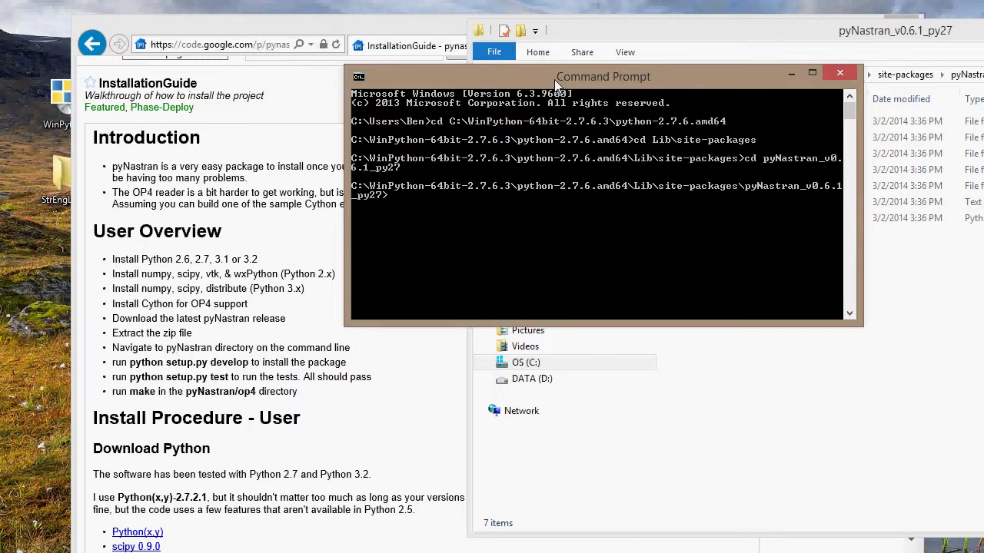
drag(554, 79, 600, 97)
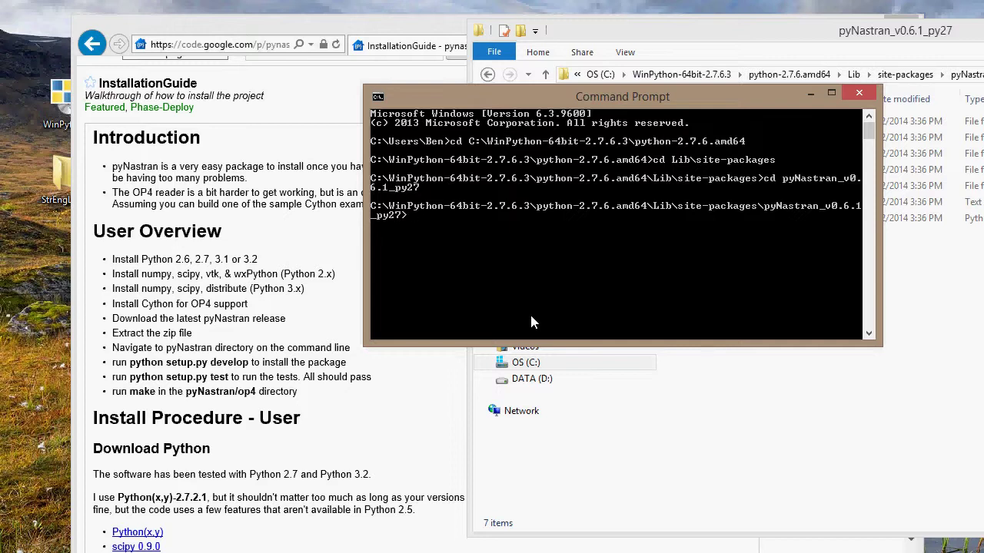
text(python setup.py develop)
key(Return)
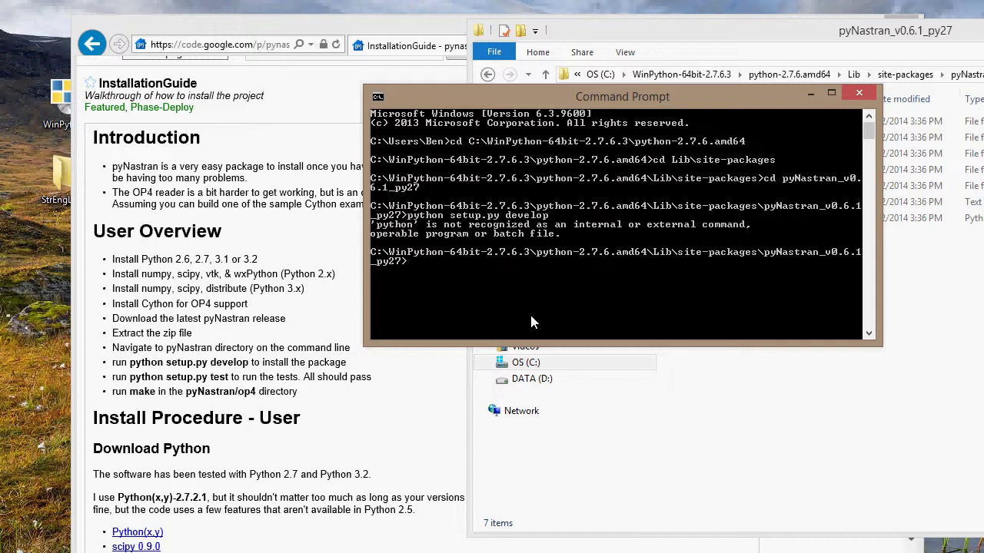
text(stran_v0.6.1_py27>setup.py develop)
key(Return)
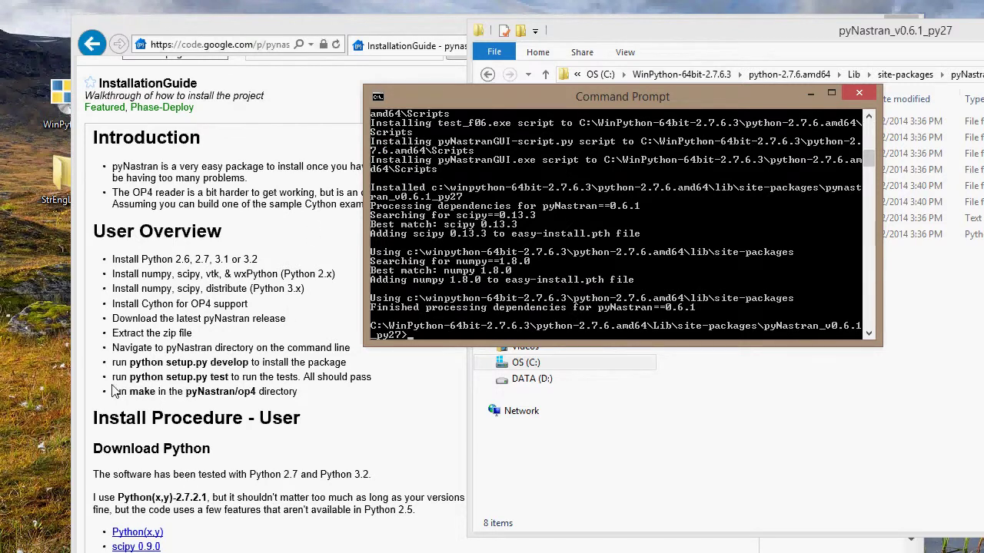
- Highlight the test instructions in the guide, narrow the browser window, and run the pyNastran tests with setup.py test
drag(113, 377, 340, 395)
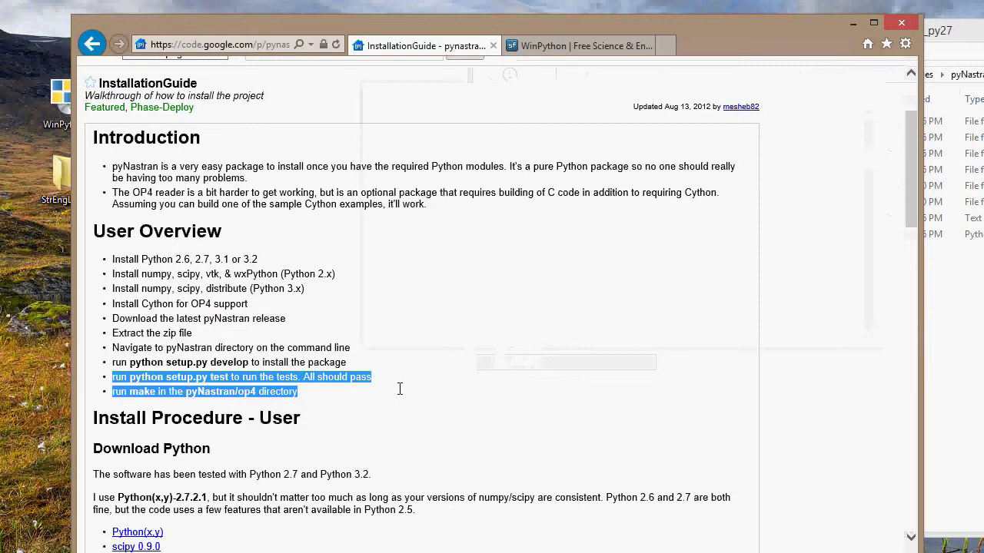
drag(923, 390, 768, 371)
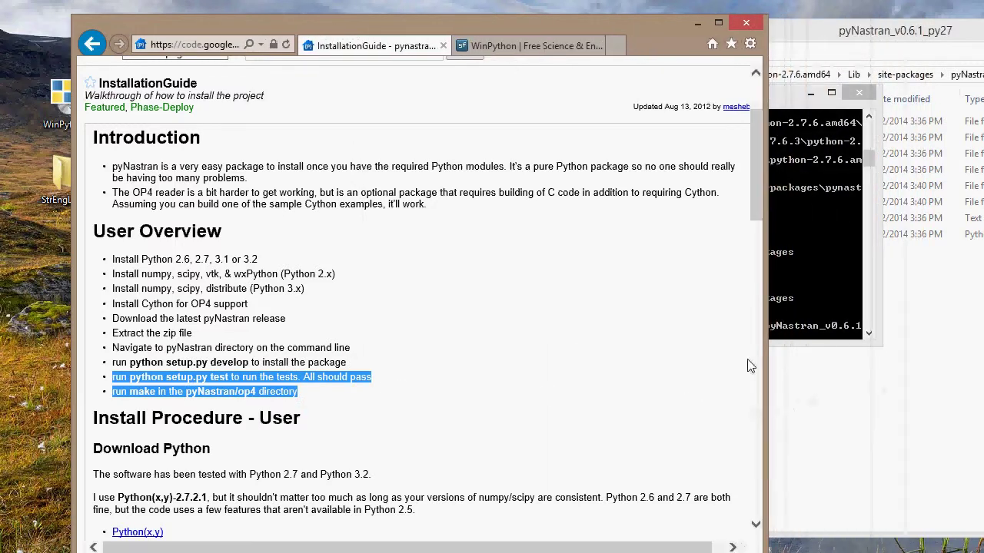
click(773, 94)
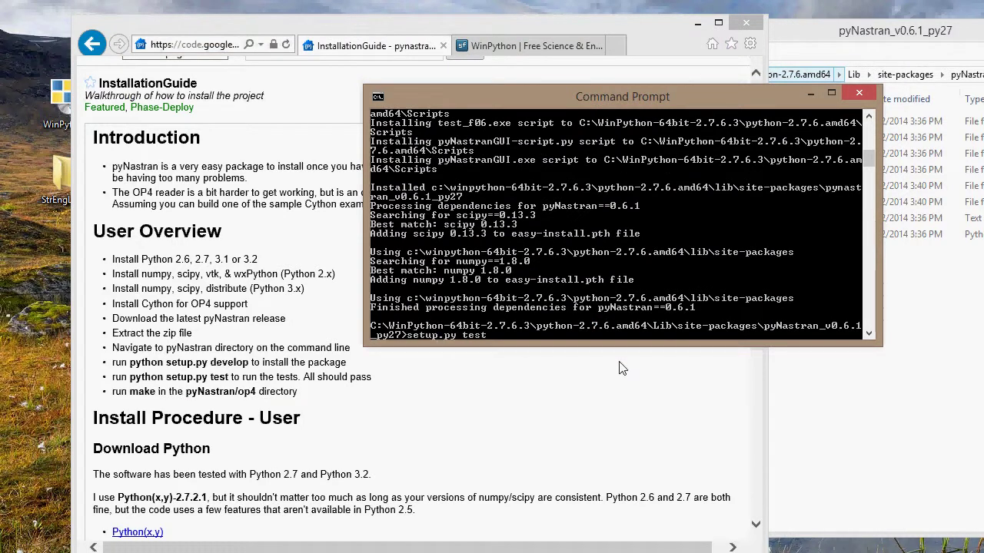
key(Return)
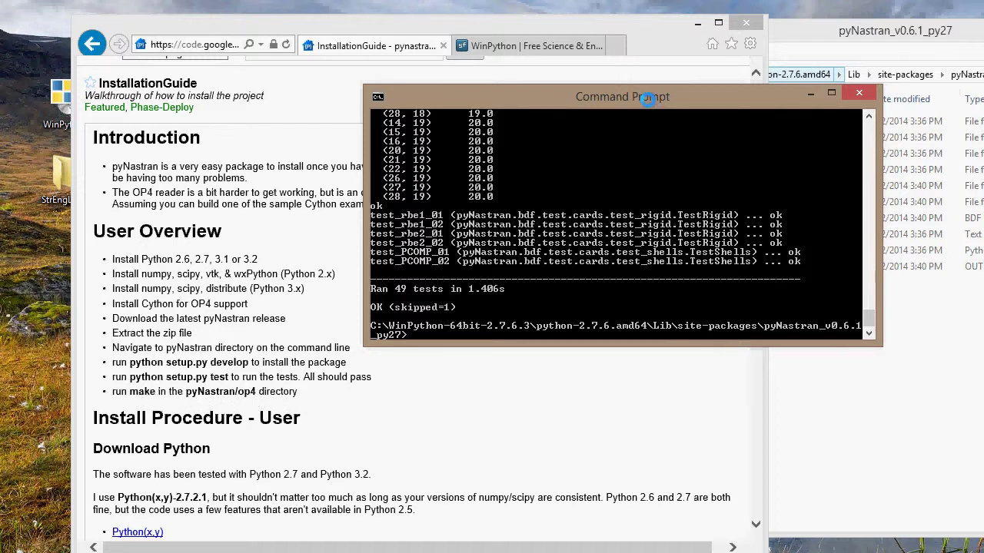
- Reposition the Command Prompt window over the installation guide and close it
drag(651, 96, 628, 126)
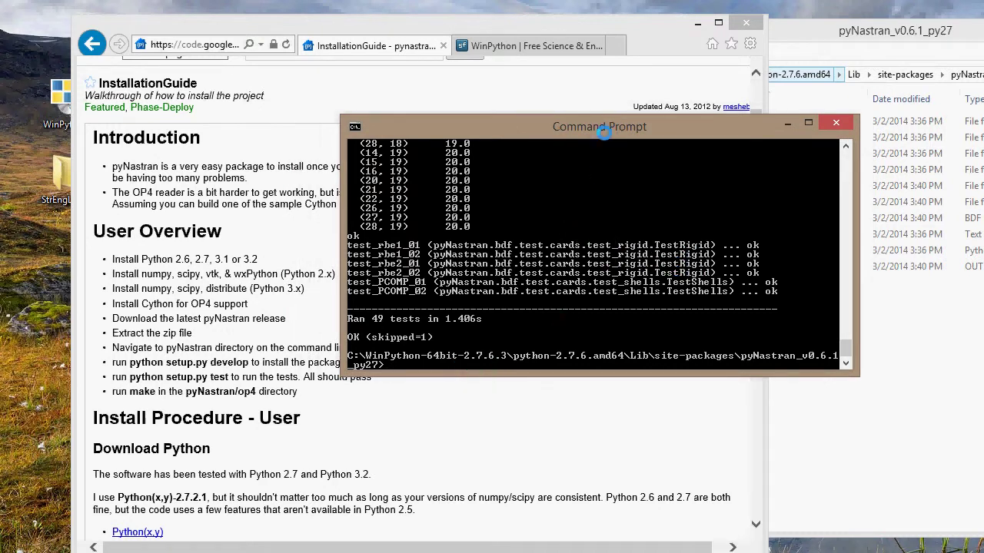
drag(604, 128, 624, 137)
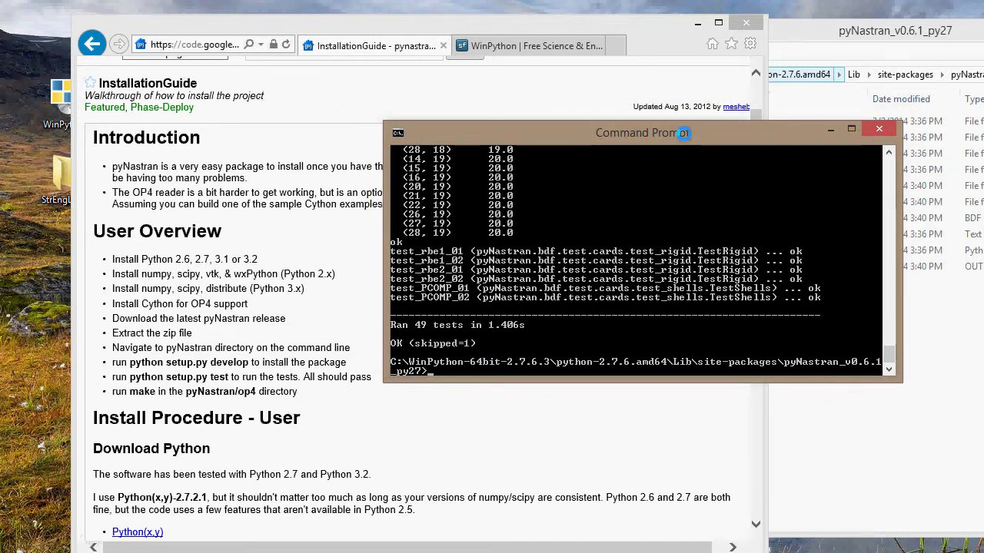
drag(853, 143, 819, 141)
click(846, 127)
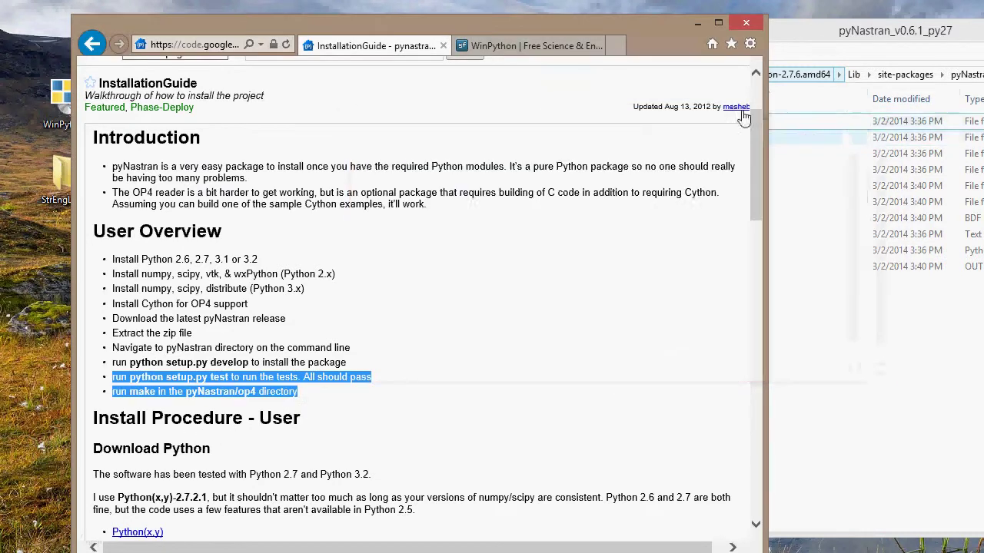
- Close the installation guide browser with all its tabs and the pyNastran_v0.6.1_py27 folder window
click(564, 463)
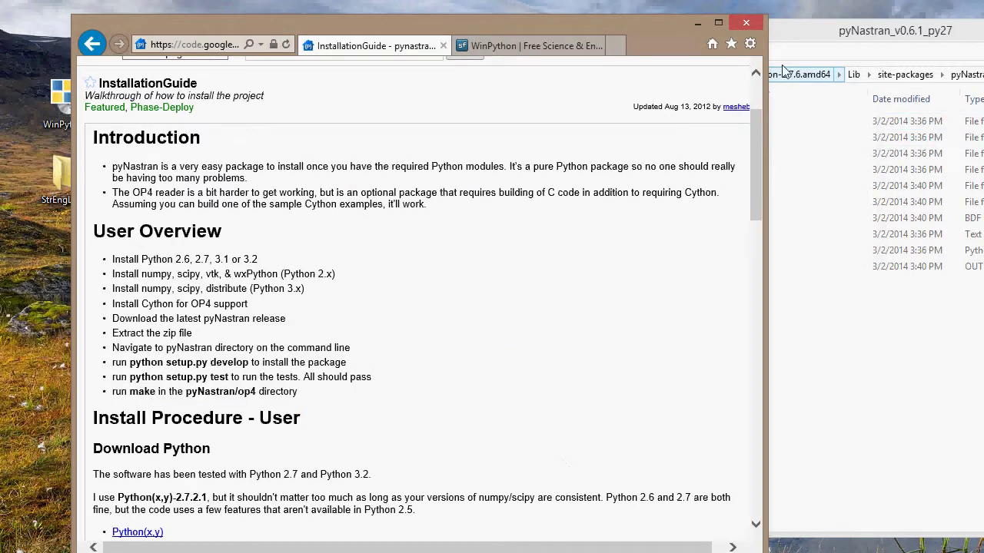
click(757, 25)
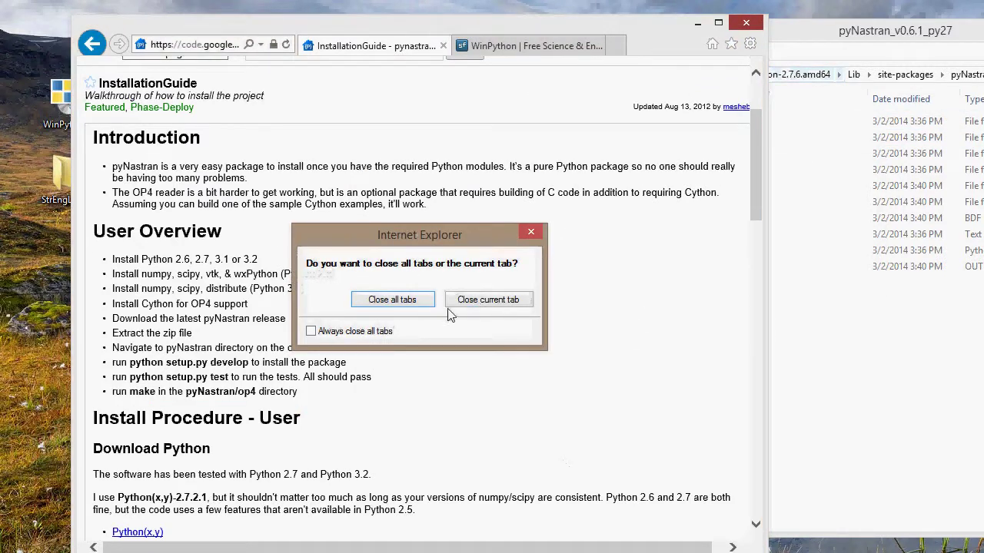
click(424, 309)
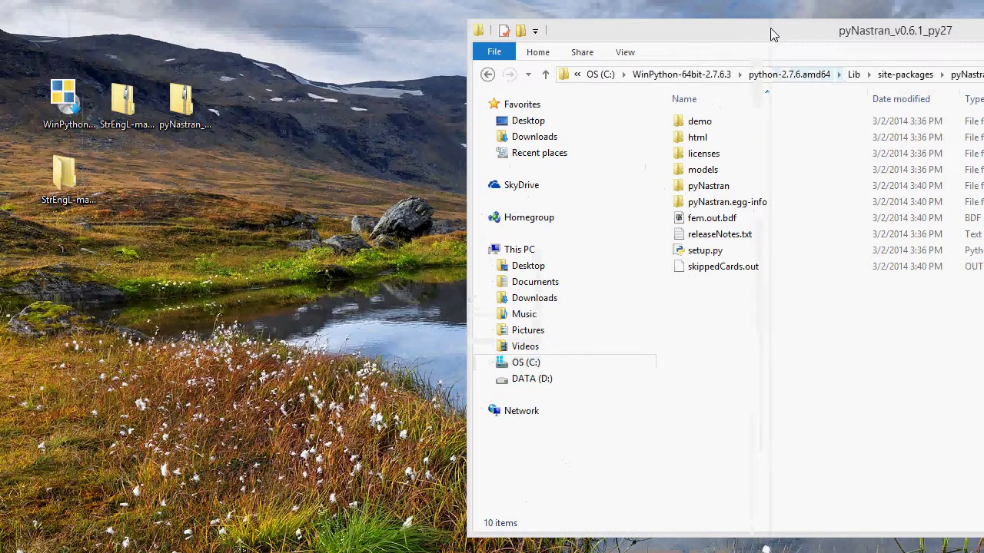
drag(769, 34, 663, 79)
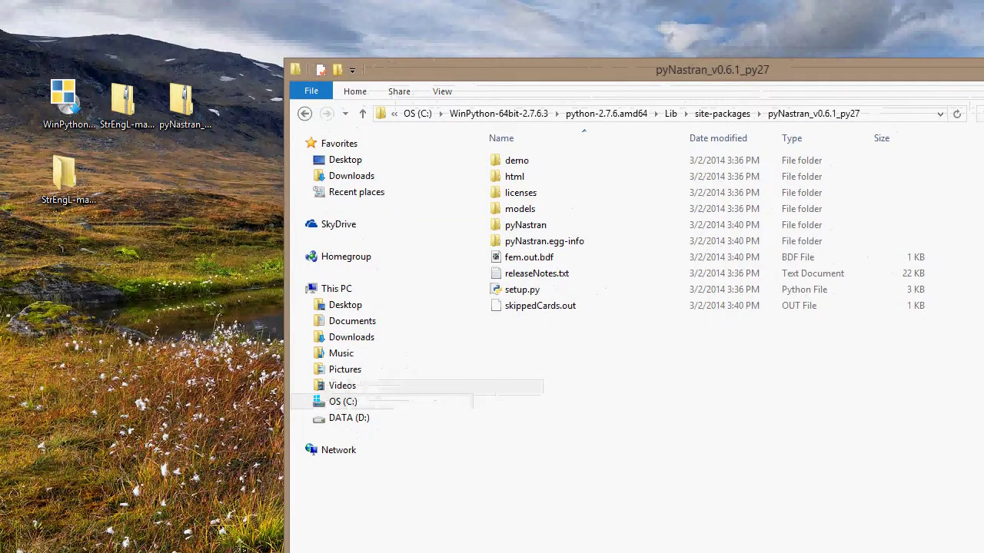
key(alt+F4)
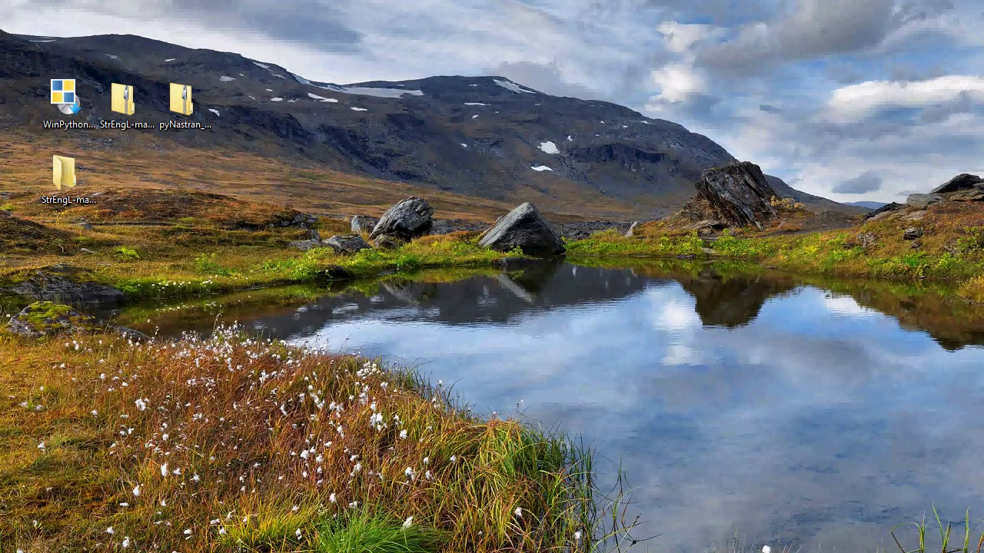
- Switch to the NASTRAN Ninja website in Internet Explorer and open its Source Code page
key(alt+Tab)
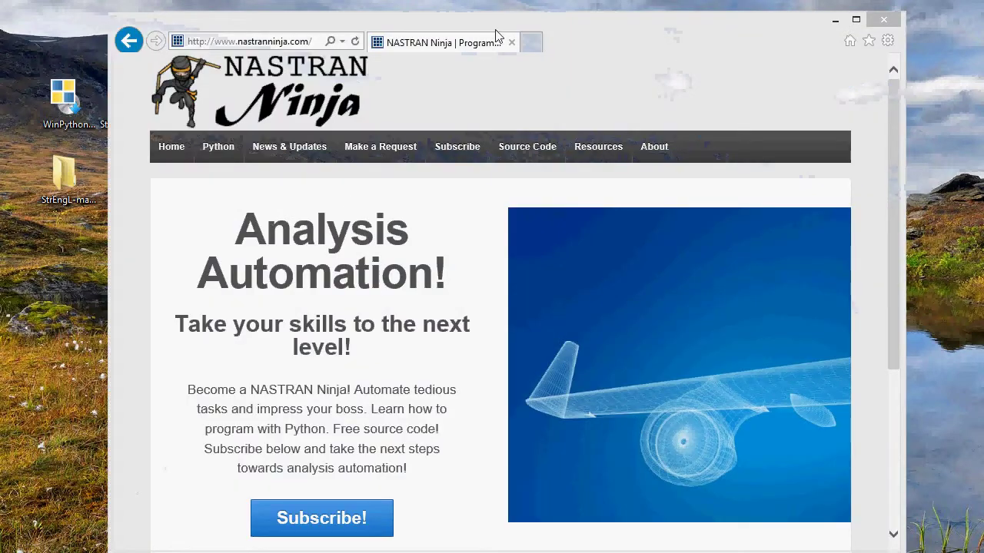
drag(535, 23, 524, 23)
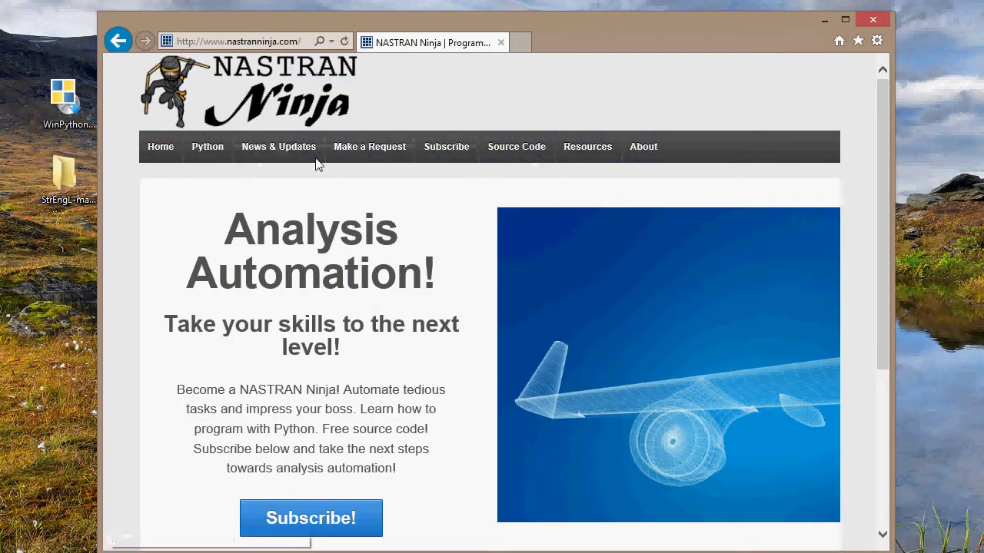
click(515, 158)
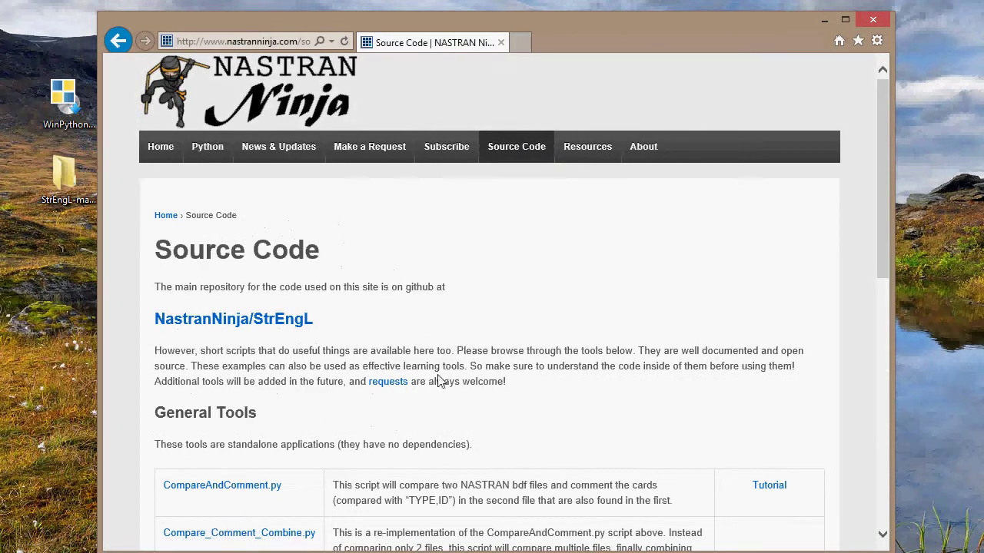
- Download AnalysisTool_v2.0-beta from the StrEngL & pyNastran Tools section and save AnalysisTool_v2.0-beta.zip to the desktop
drag(885, 209, 849, 481)
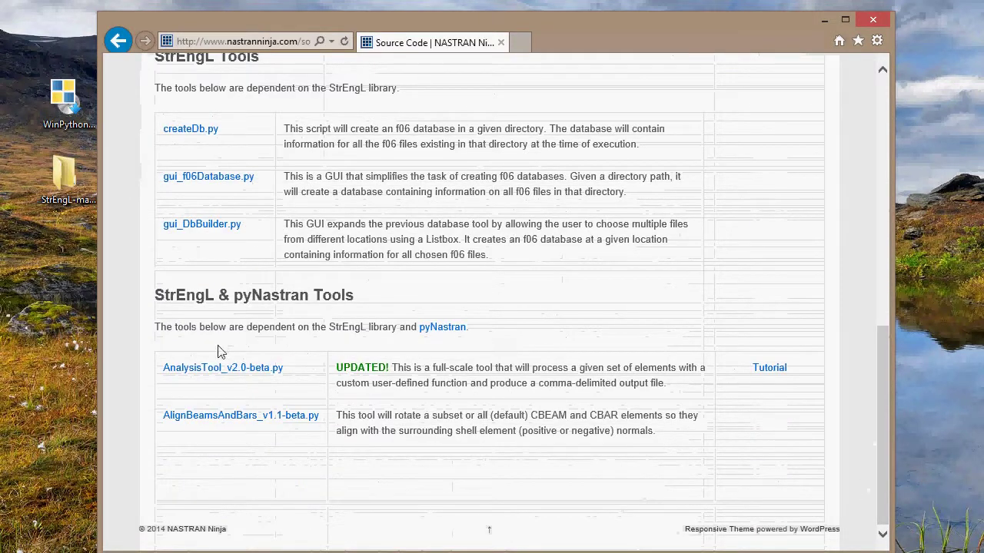
click(229, 372)
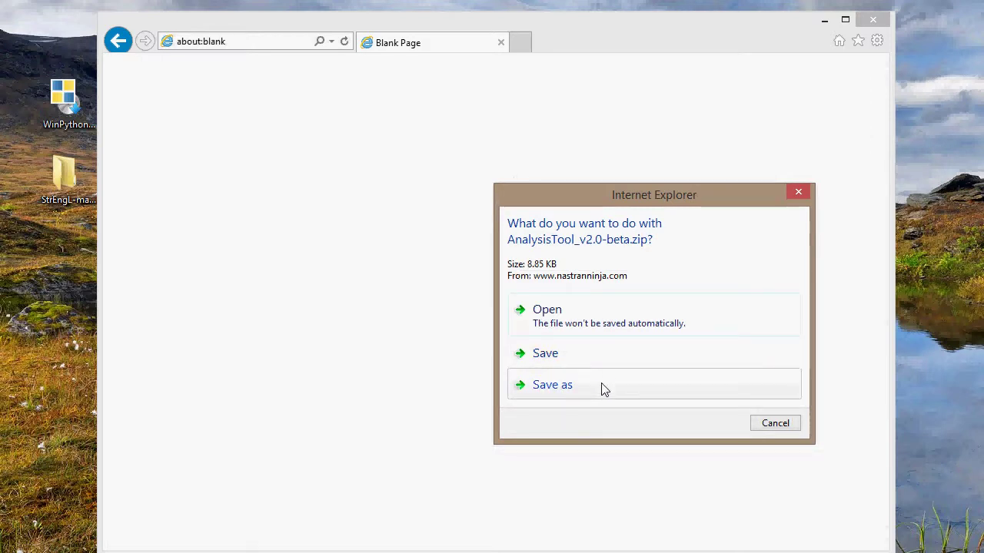
click(604, 386)
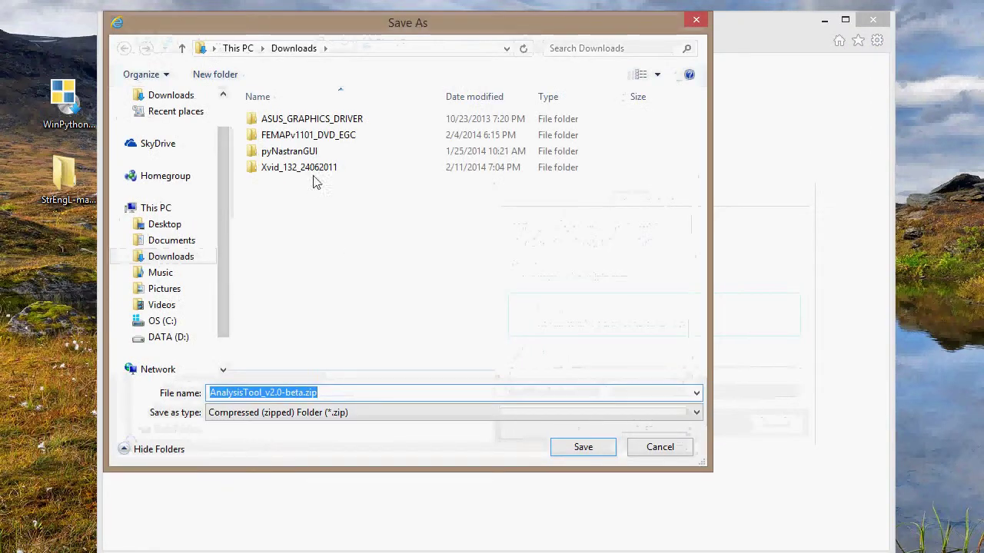
click(172, 227)
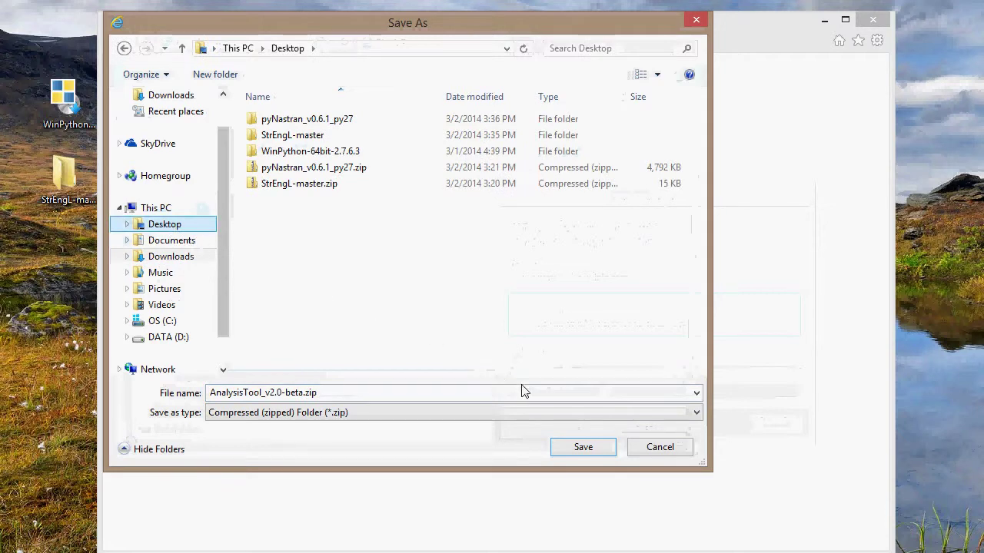
click(595, 451)
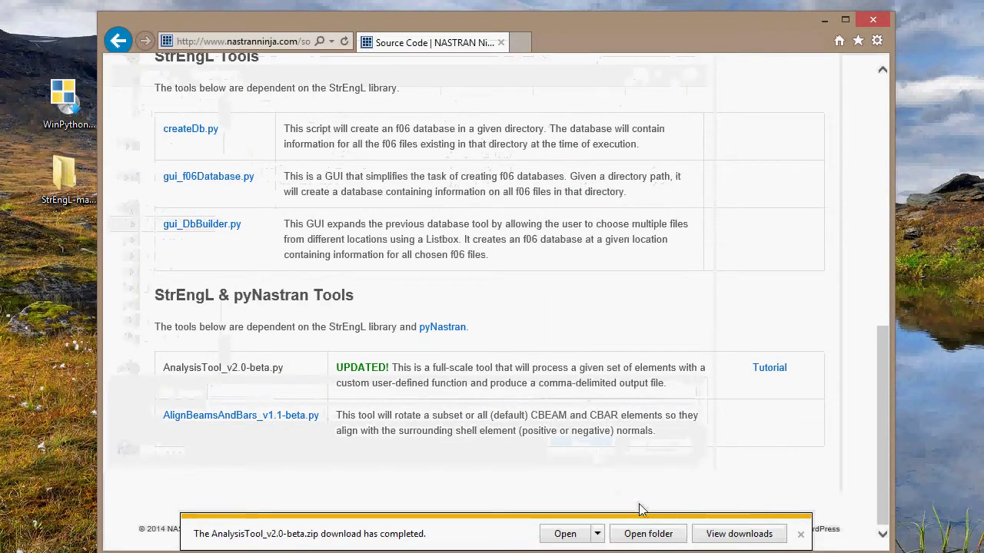
- Minimize the browser, extract AnalysisTool_v2.0-beta.zip into an AnalysisTool_v2.0-beta folder on the desktop, and open the inner folder
click(823, 20)
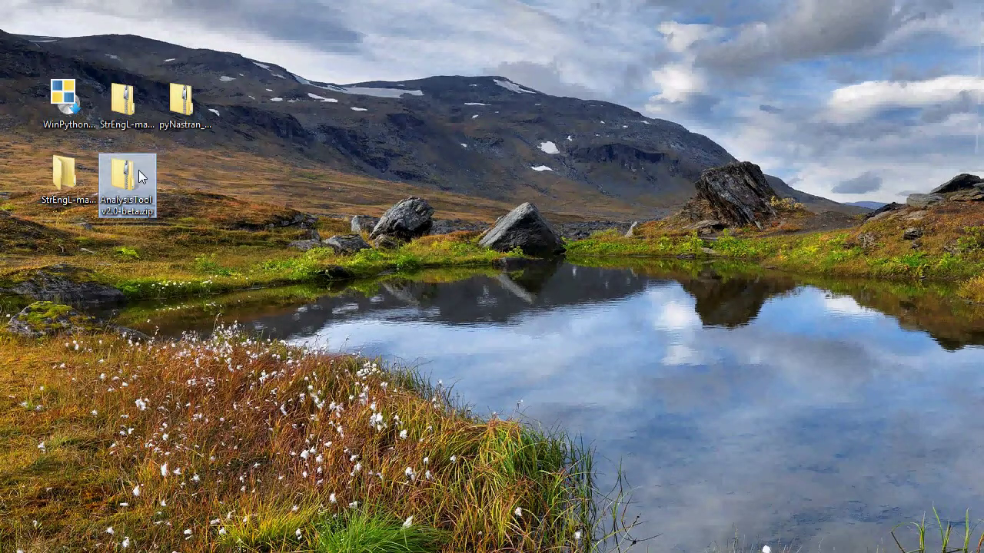
right_click(138, 173)
click(187, 203)
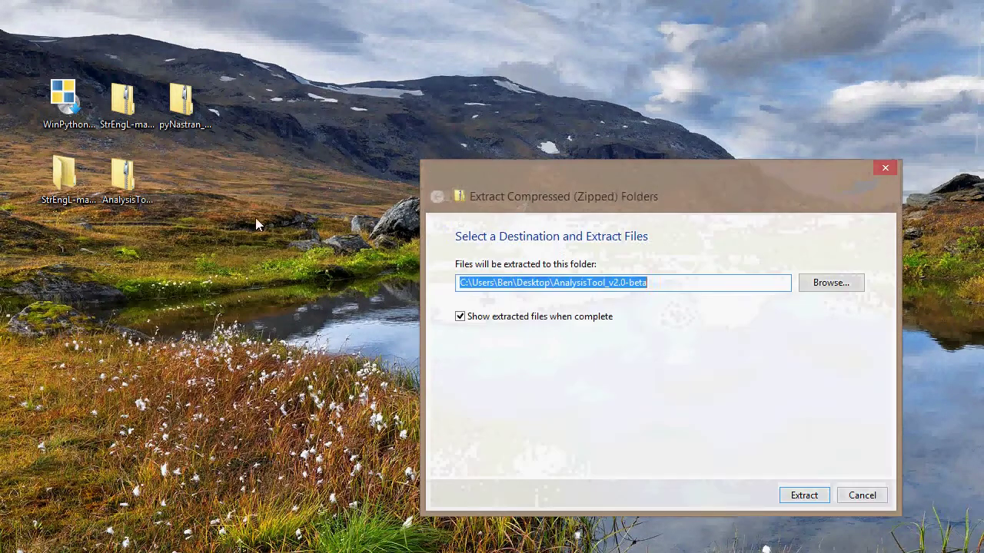
click(806, 493)
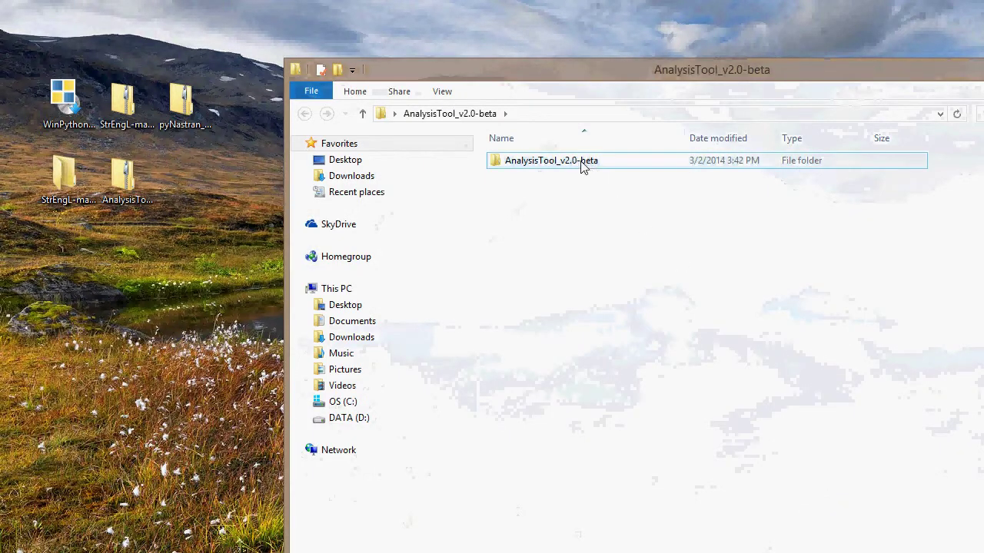
drag(599, 73, 528, 58)
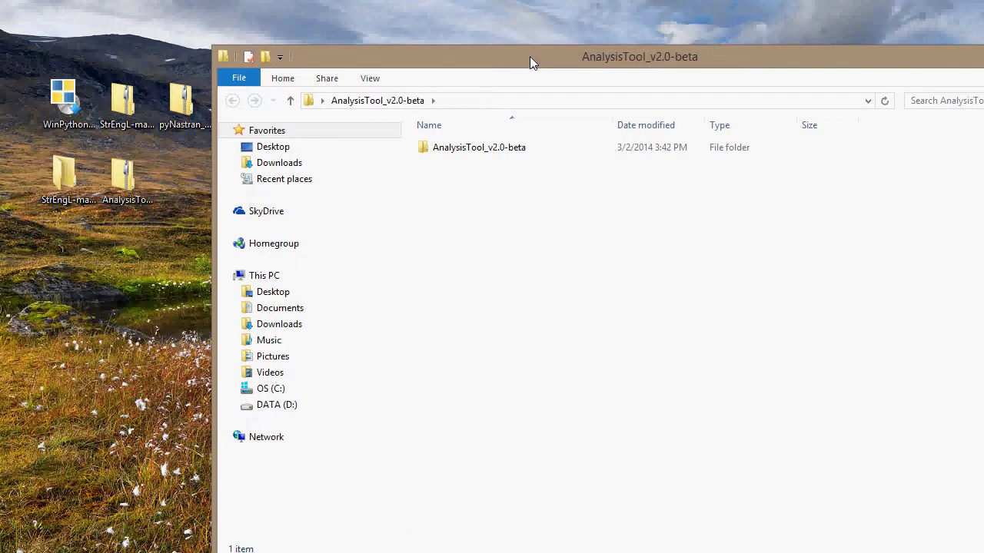
double_click(520, 151)
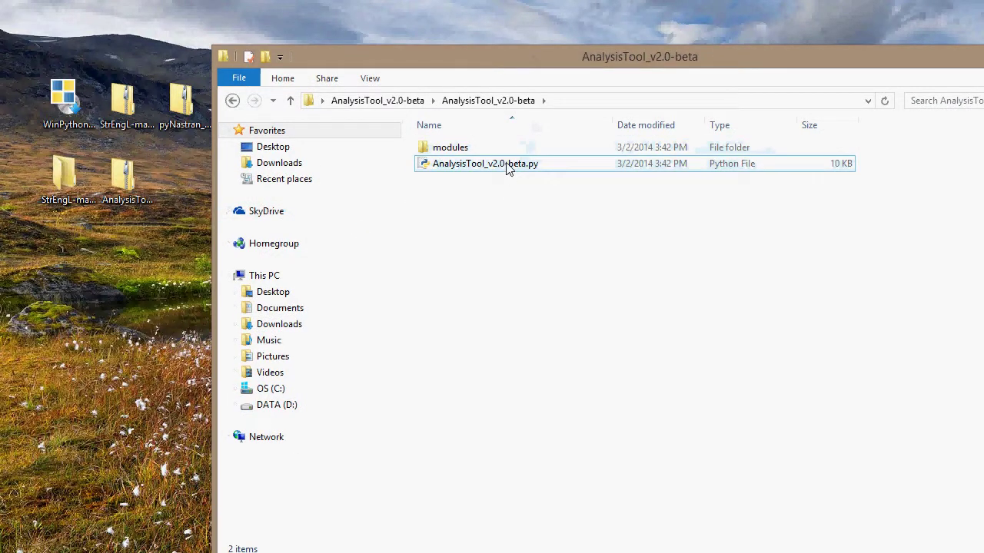
- Run AnalysisTool_v2.0-beta.py and disable the Factor File and Combination File options in the Analysis Tool window
click(506, 166)
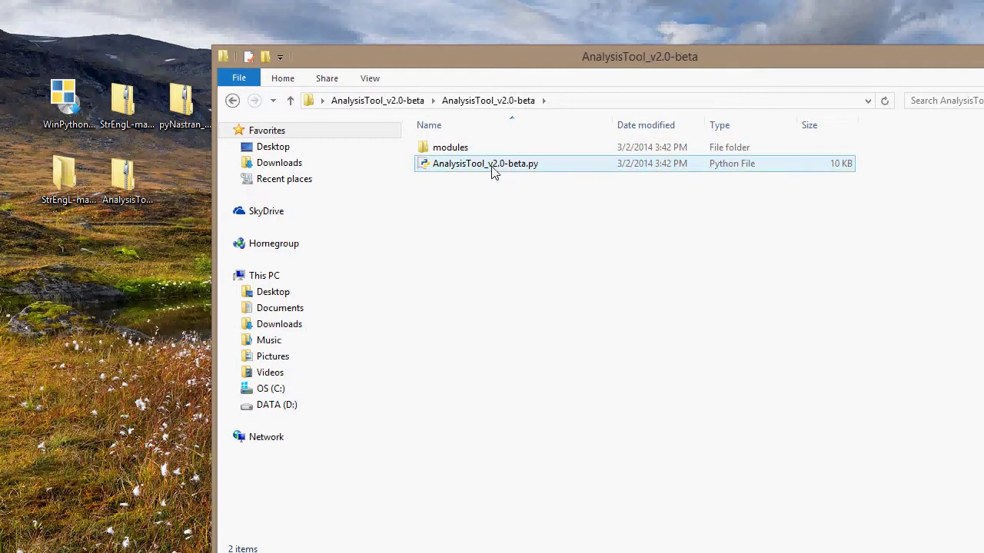
double_click(493, 166)
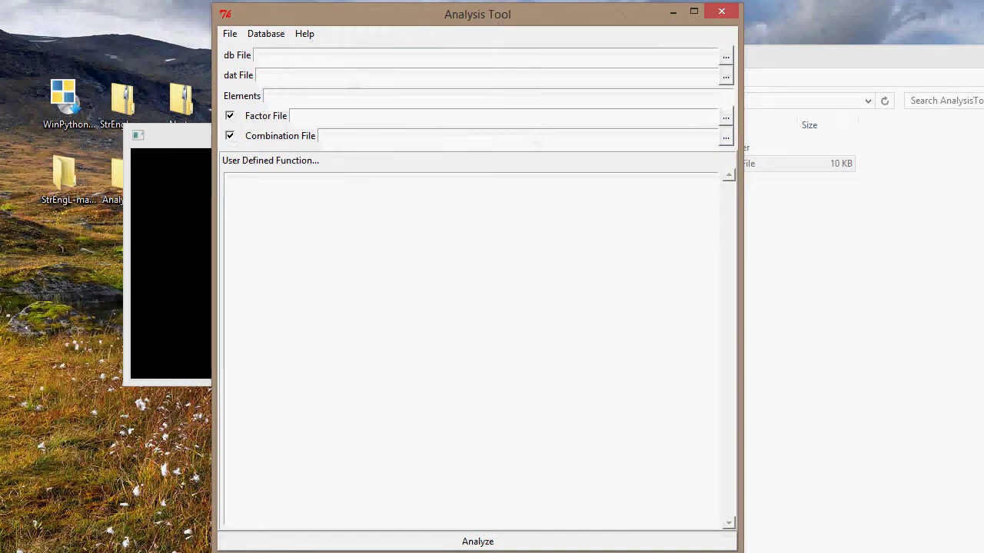
drag(477, 14, 477, 11)
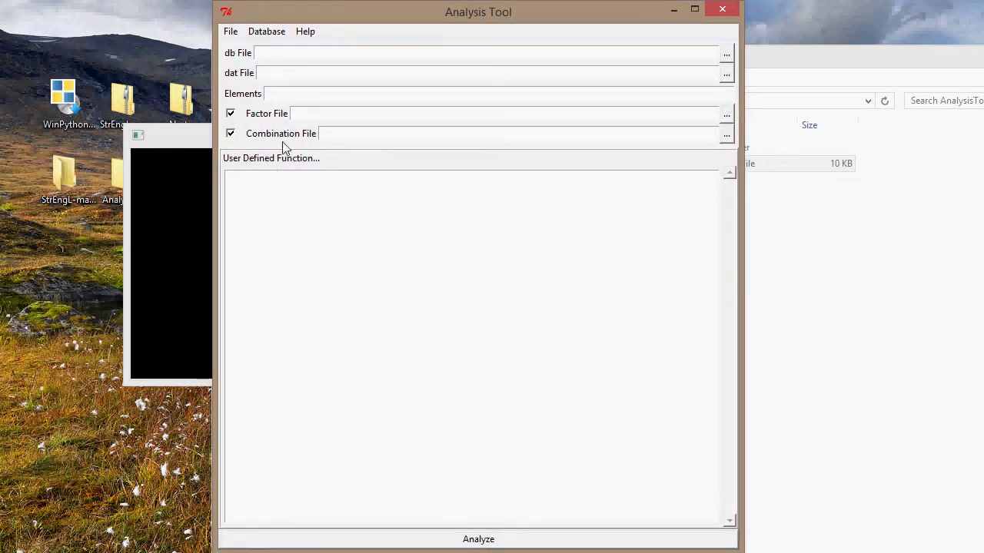
click(230, 114)
click(242, 136)
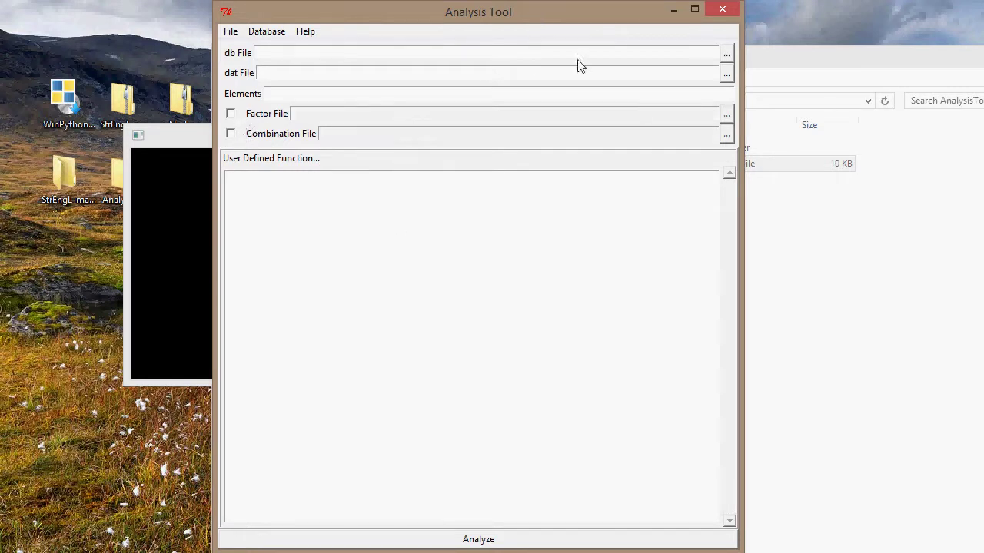
drag(535, 11, 559, 27)
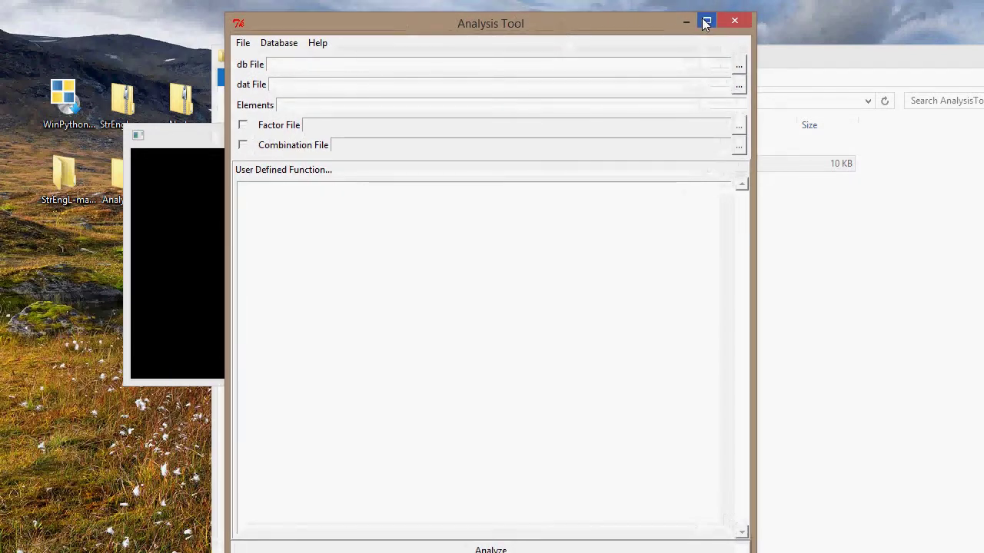
click(794, 73)
click(606, 29)
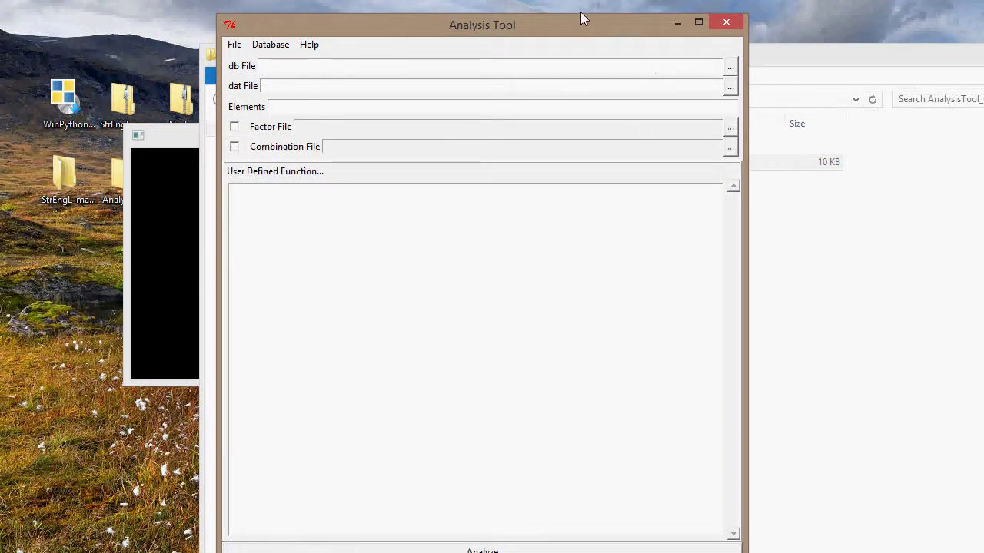
drag(610, 32, 585, 22)
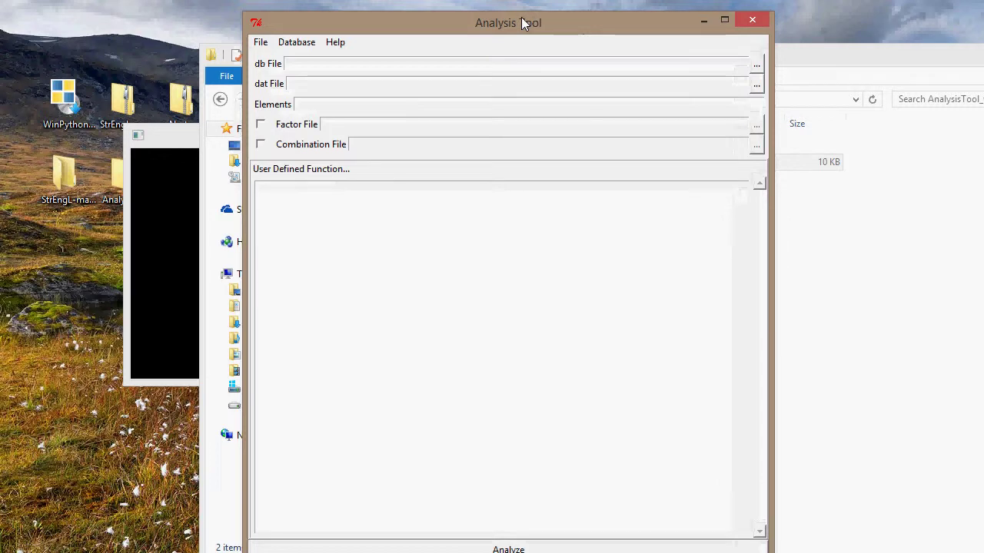
mouse_move(524, 21)
mouse_down()
mouse_move(534, 26)
mouse_move(527, 31)
mouse_up()
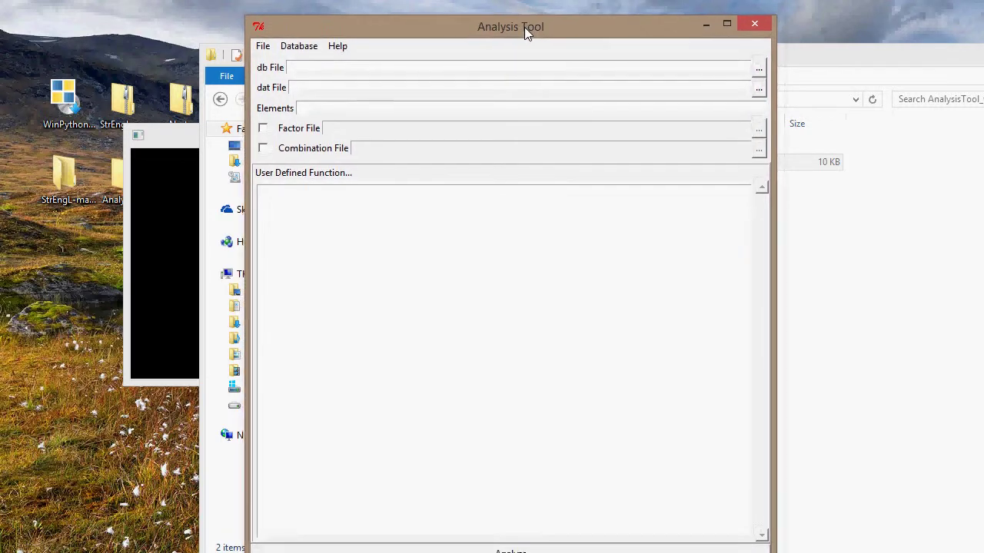